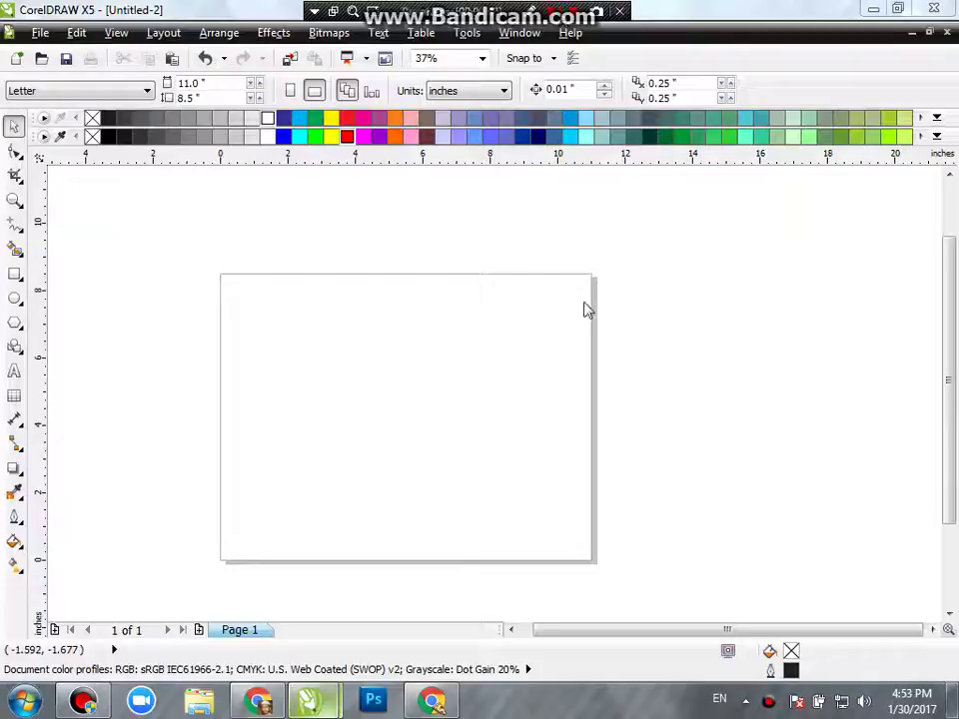
- Open the interactive effects flyout, then pick the Text tool for the blank Letter page
click(13, 472)
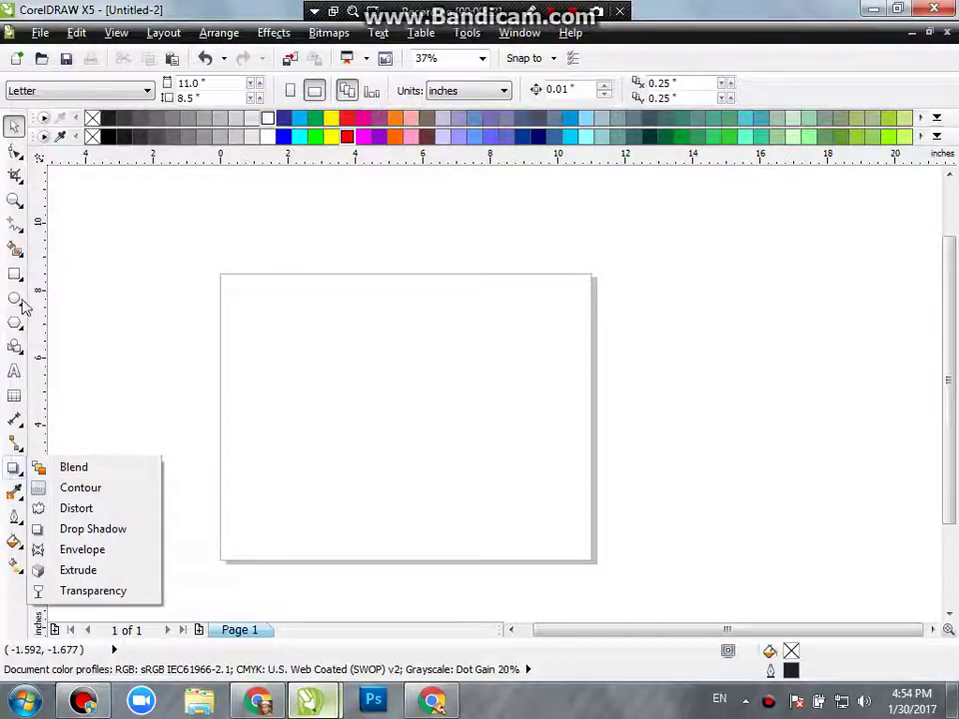
click(14, 371)
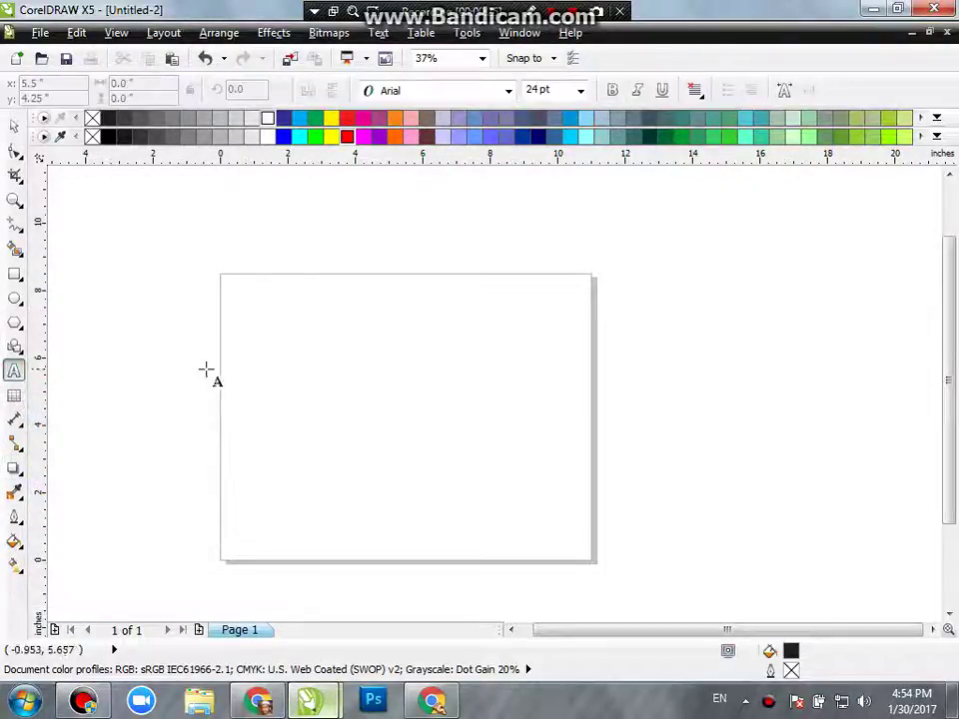
- Type the heading JM GRAPHICS left of page centre, set in Babylon5 at about 115 pt
click(279, 376)
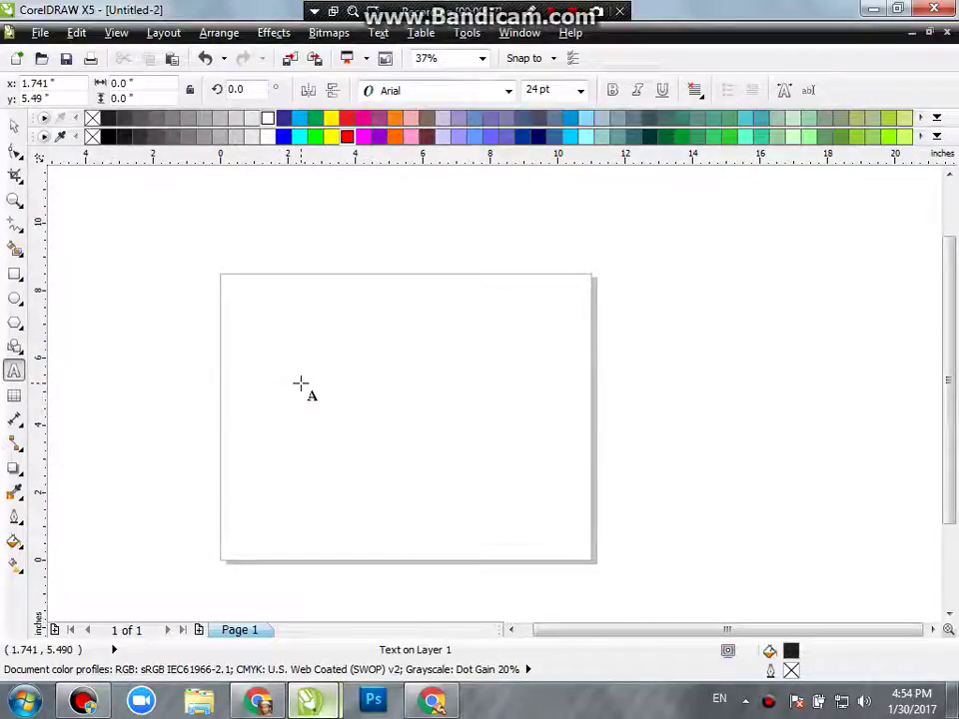
text(JM)
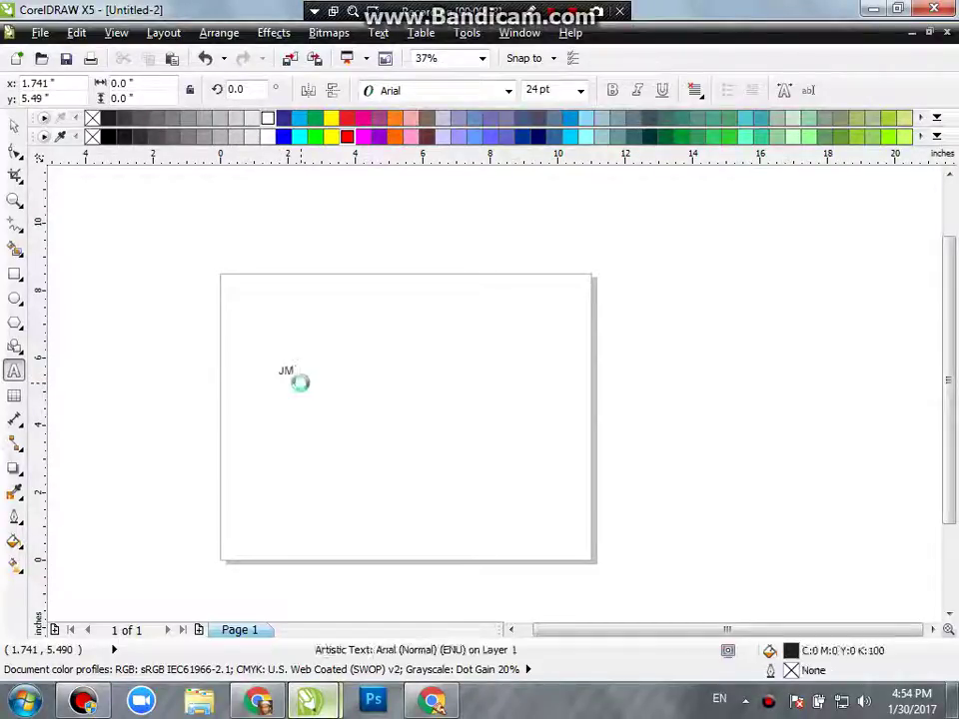
text( GRAPHICS)
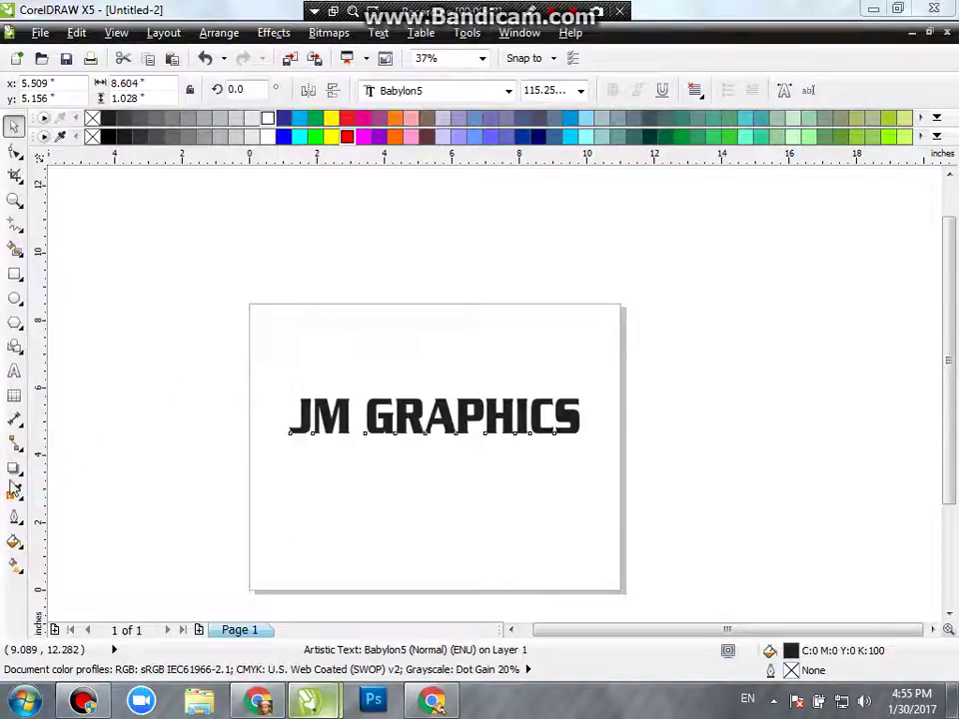
click(12, 470)
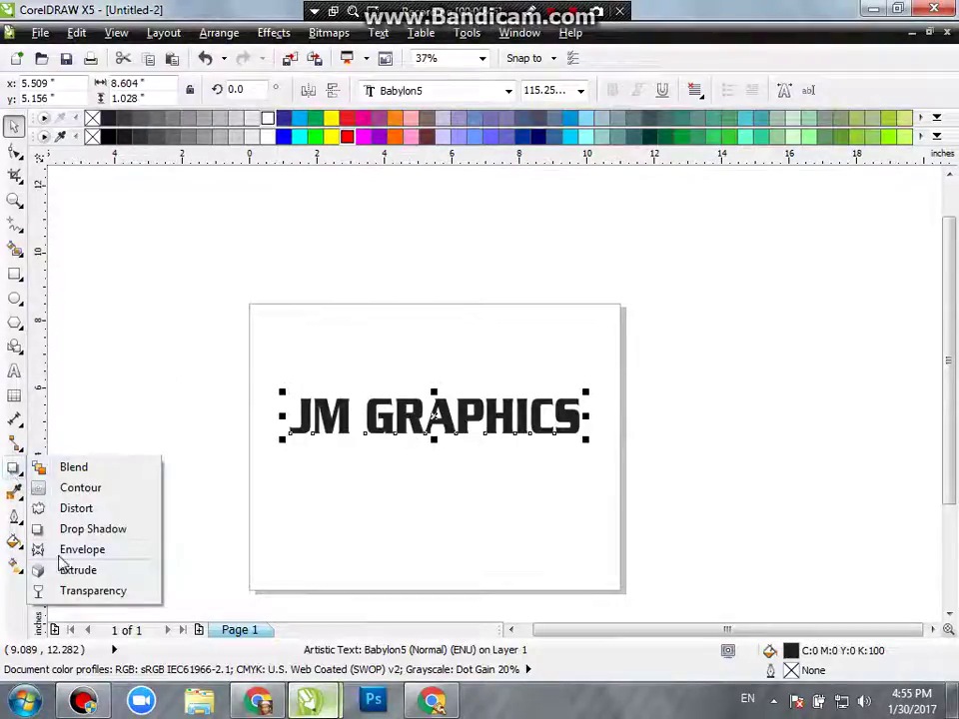
- Try an envelope on JM GRAPHICS, then drag a duplicate of the text above the original
click(62, 551)
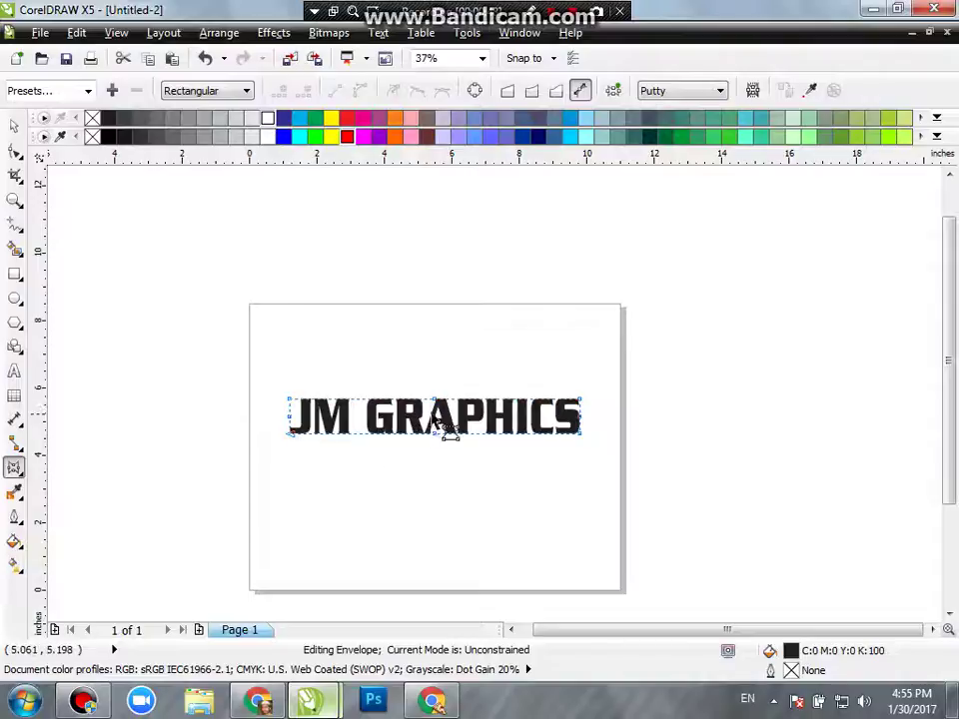
scroll(436, 424, up, 2)
drag(700, 416, 496, 461)
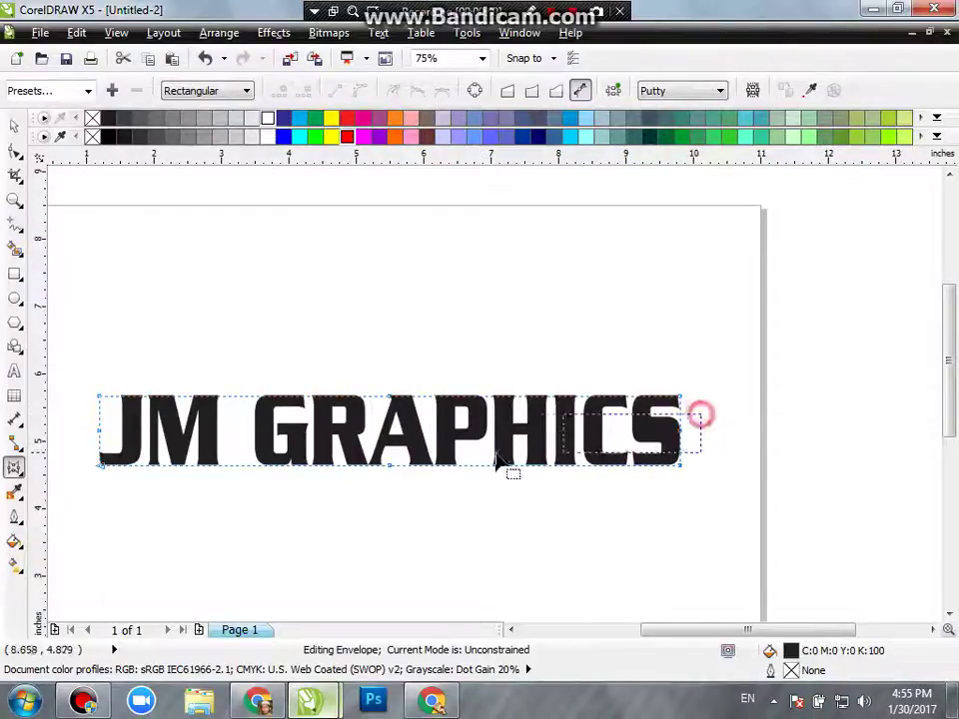
scroll(70, 454, left, 2)
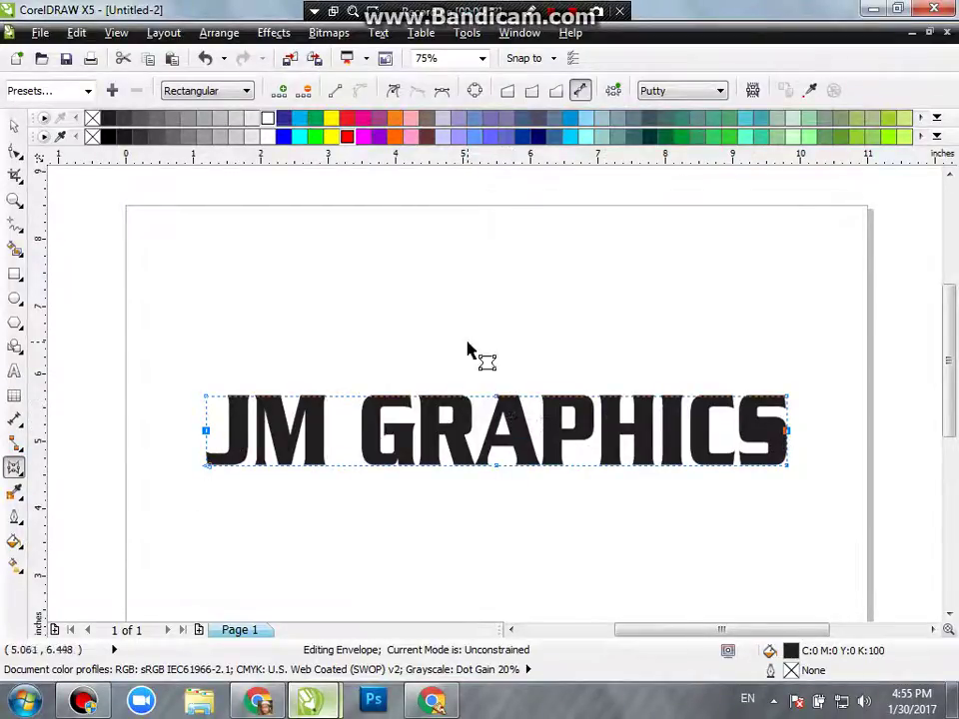
drag(493, 385, 573, 549)
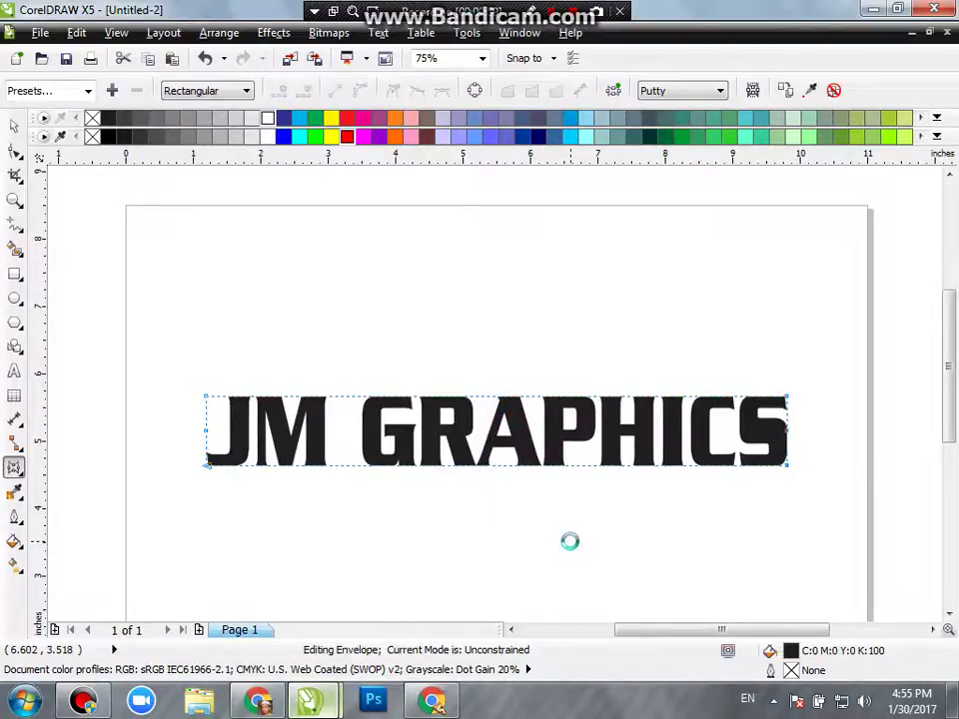
drag(826, 420, 136, 459)
click(135, 454)
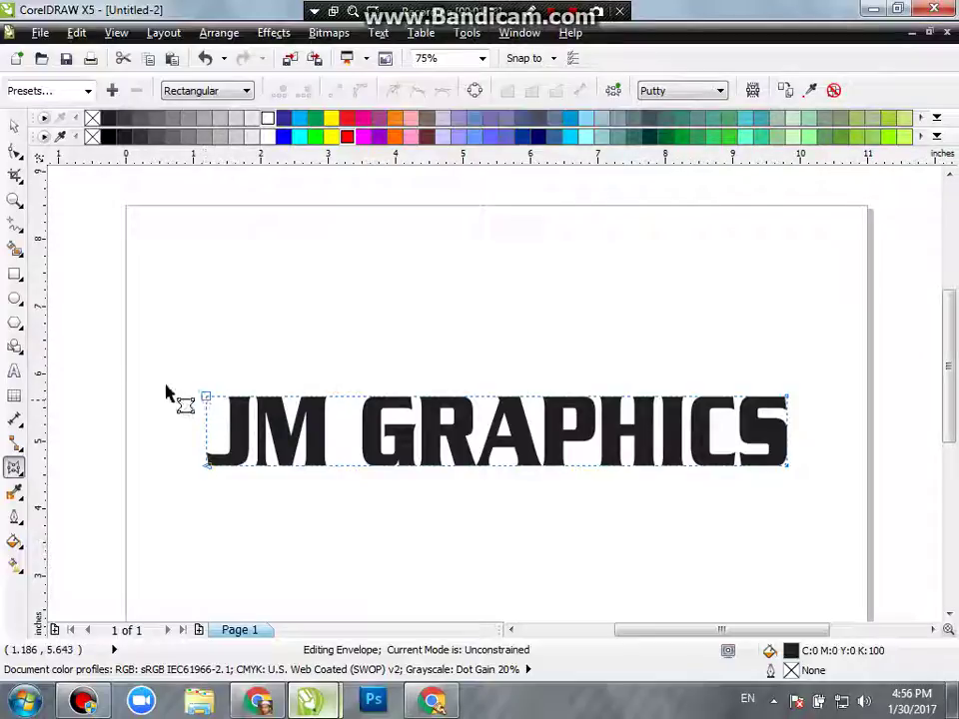
click(14, 126)
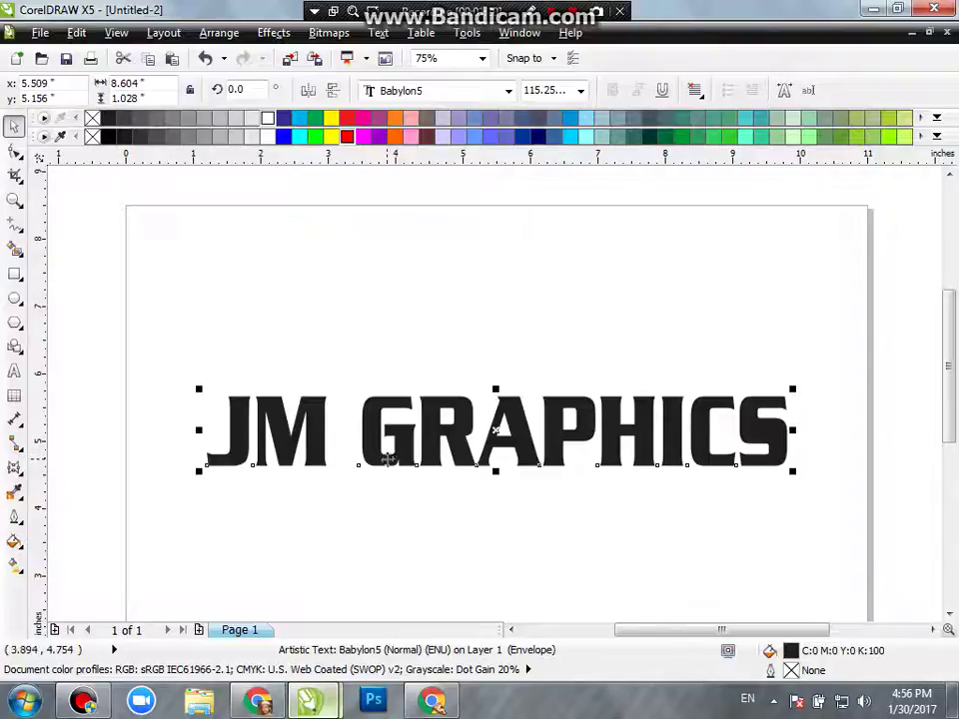
drag(388, 457, 370, 293)
- Envelope the lower text: raise its top-left, bulge its top edge, pull its right side down
key(Escape)
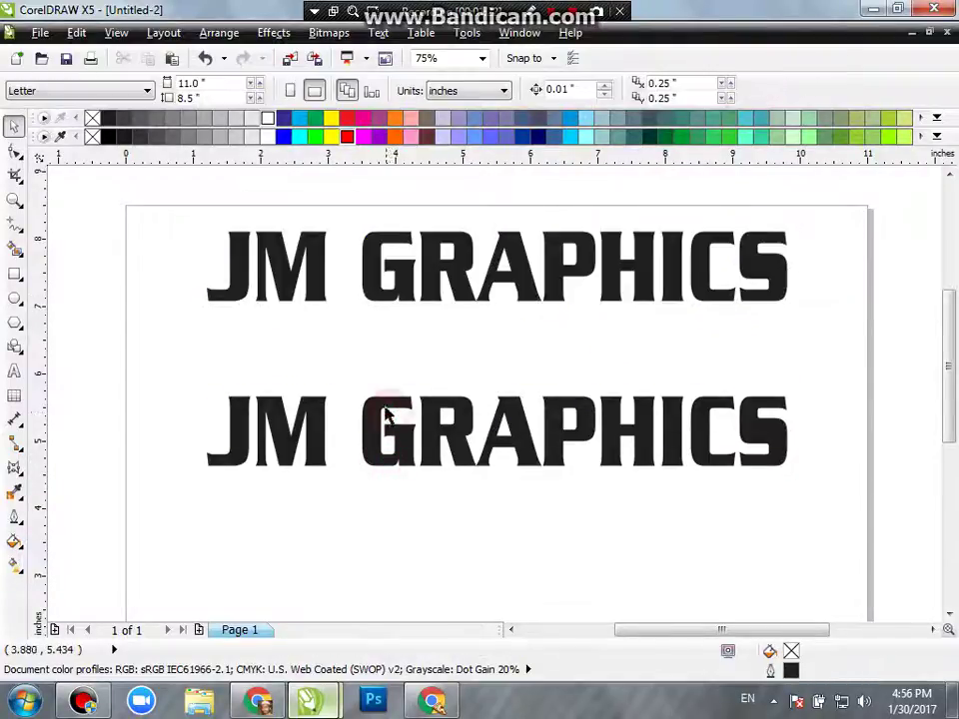
click(388, 416)
click(14, 467)
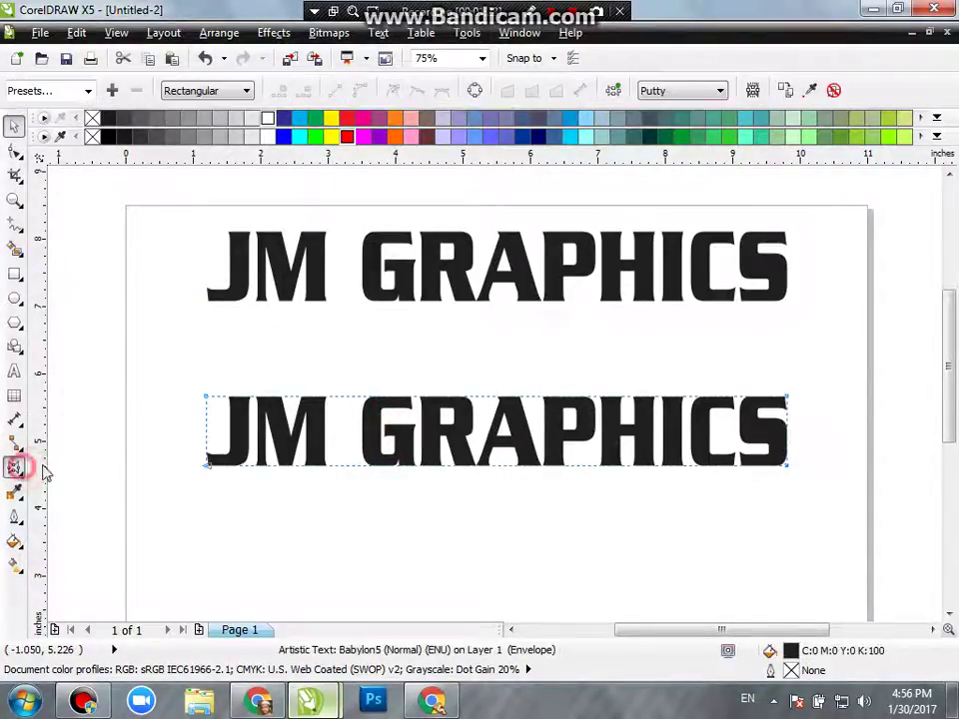
drag(207, 397, 205, 350)
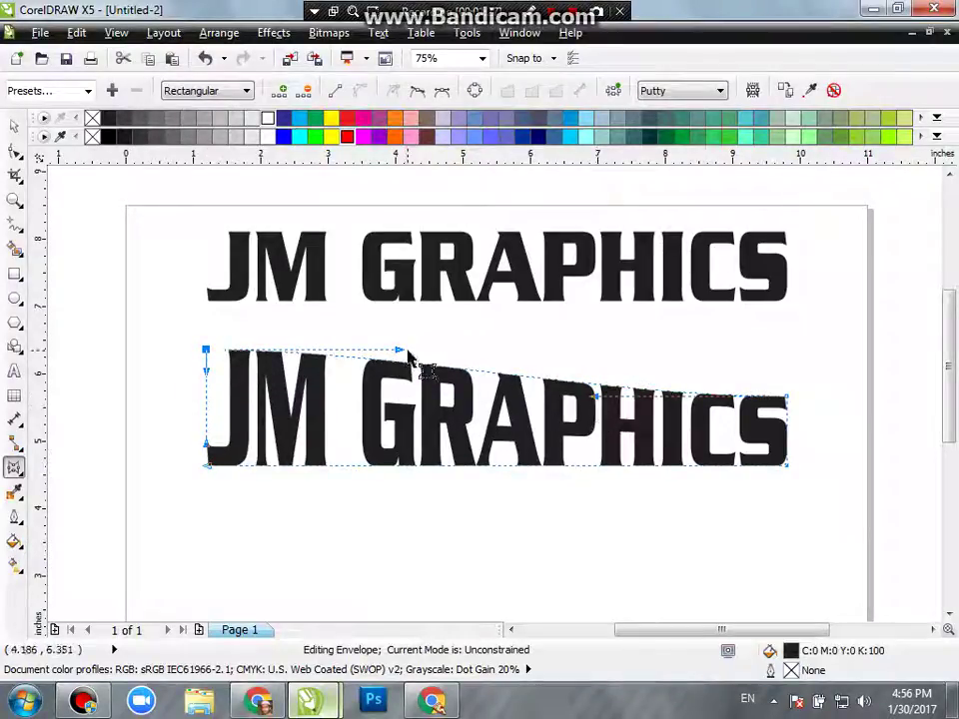
drag(401, 352, 376, 264)
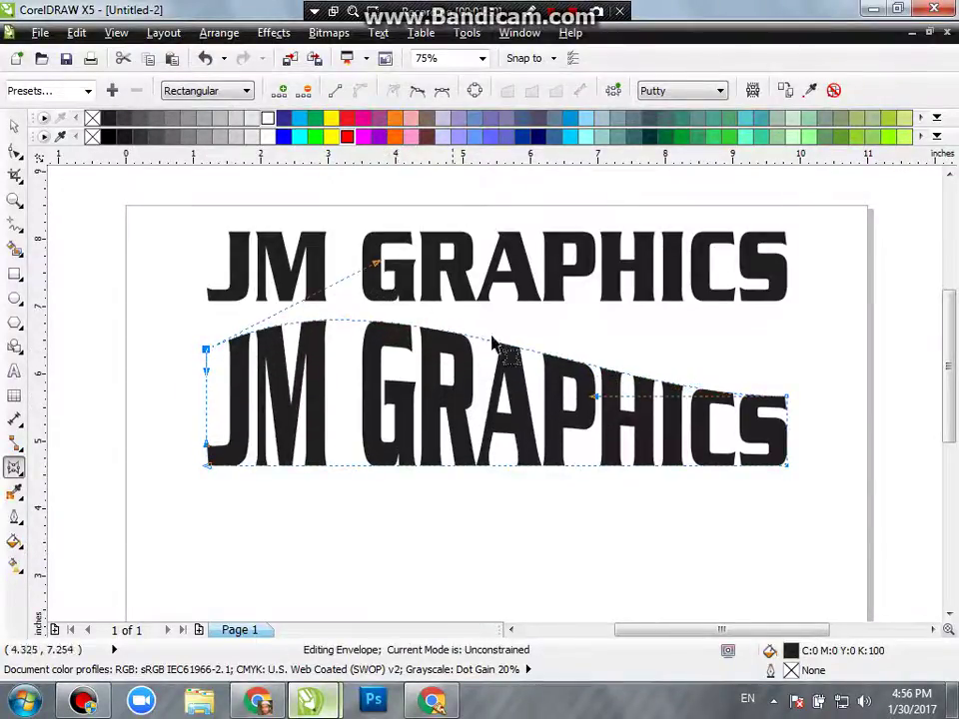
drag(597, 399, 604, 488)
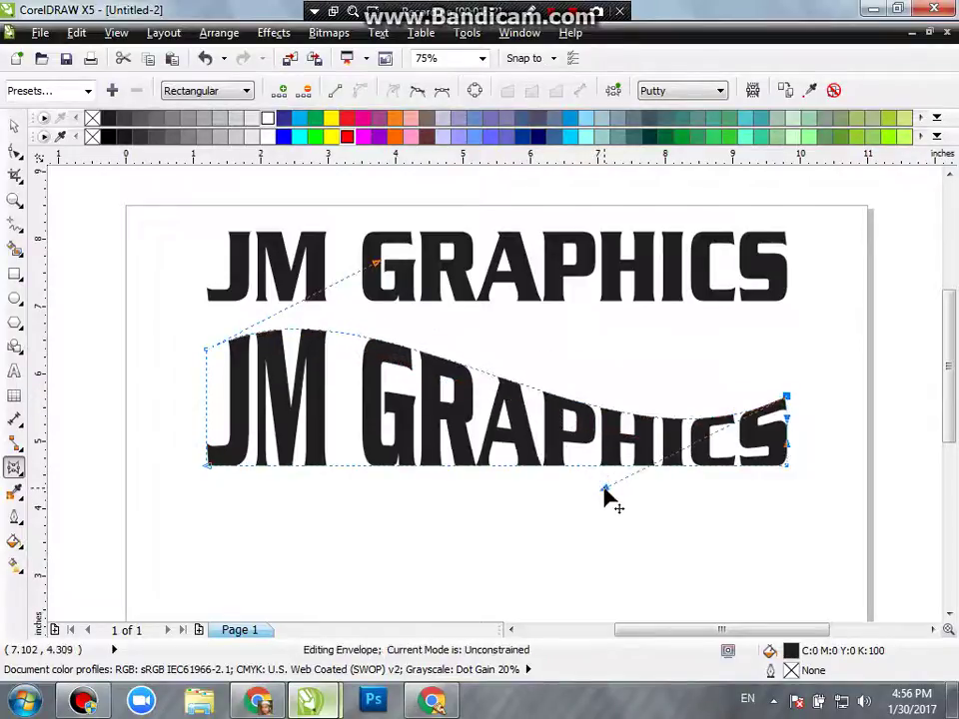
- Lower the bottom-right envelope corner for a deeper wave and make the bottom curve shallower
click(788, 465)
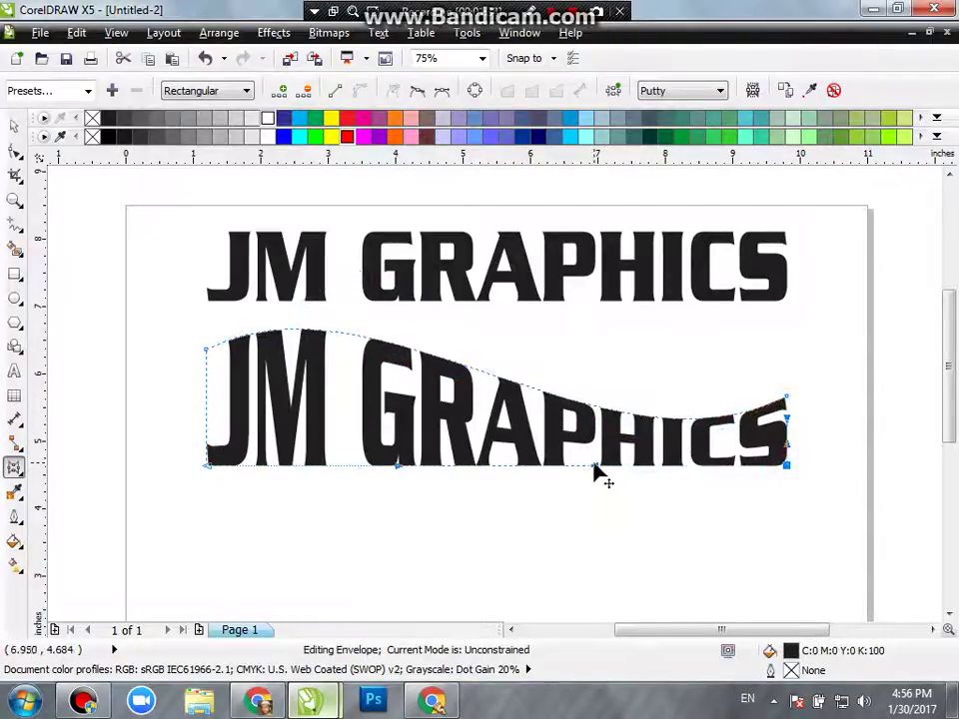
drag(596, 476, 596, 607)
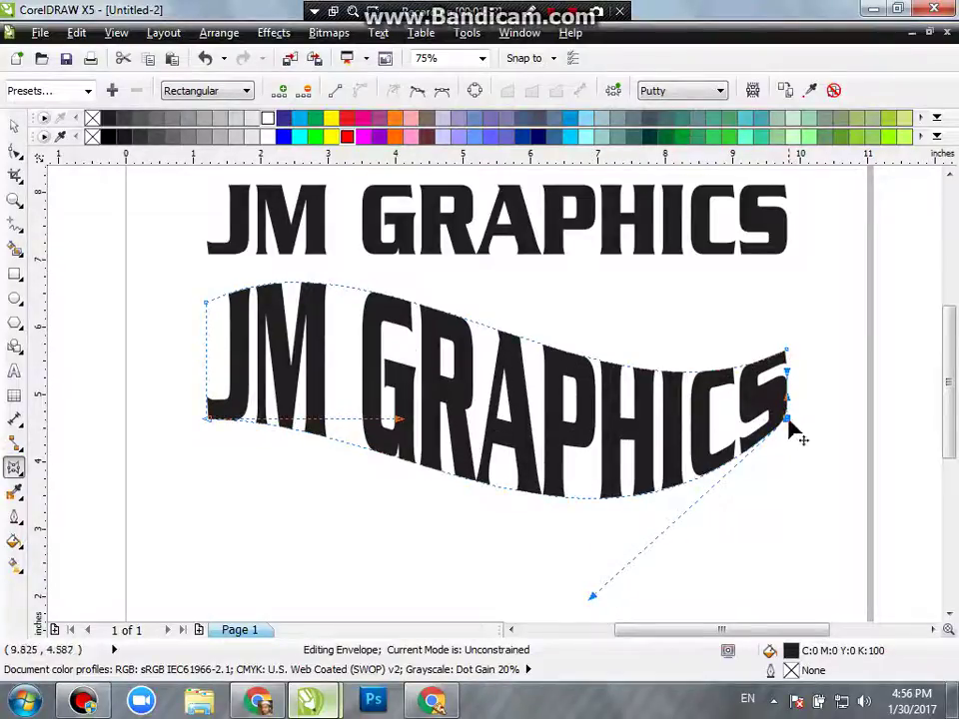
drag(787, 420, 786, 464)
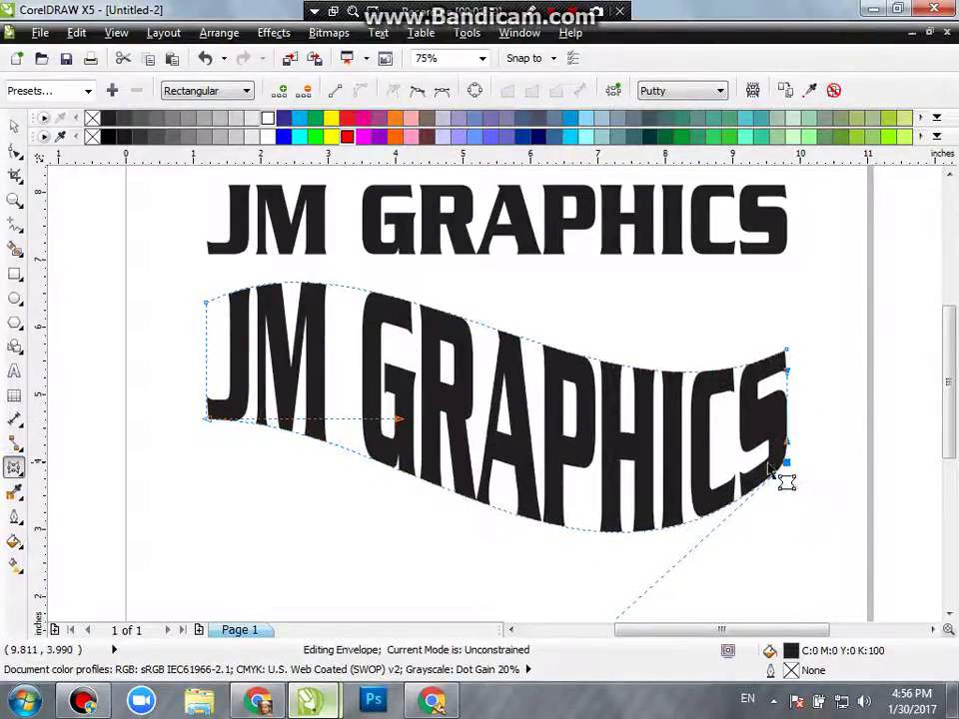
scroll(604, 420, down, 1)
scroll(619, 485, up, 1)
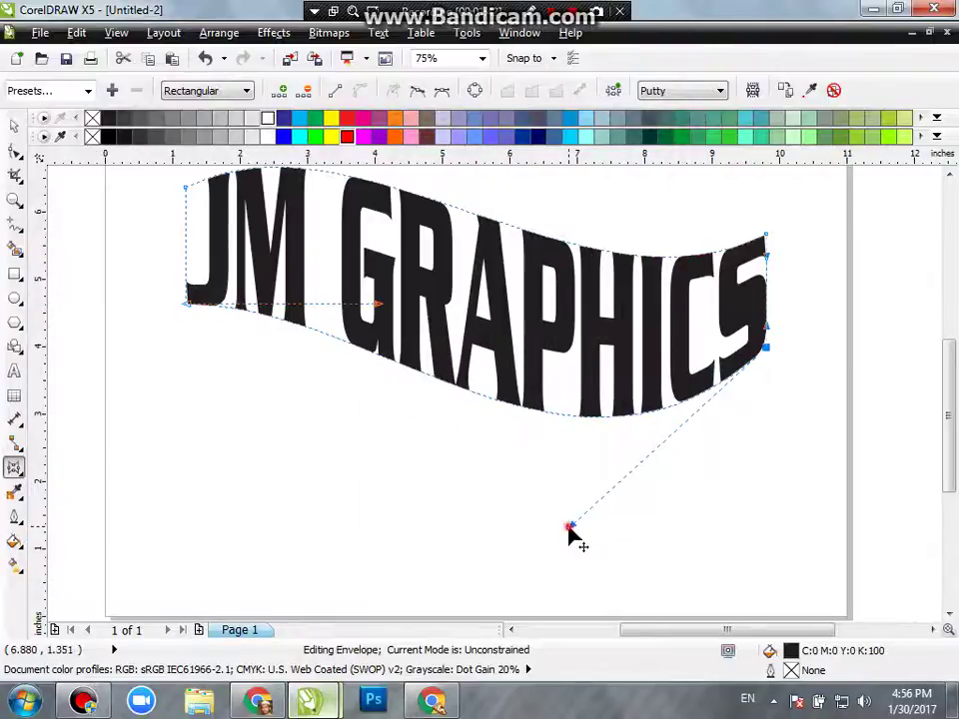
mouse_move(570, 528)
mouse_down()
mouse_move(581, 491)
mouse_move(573, 471)
mouse_up()
scroll(567, 477, down, 1)
scroll(469, 424, up, 1)
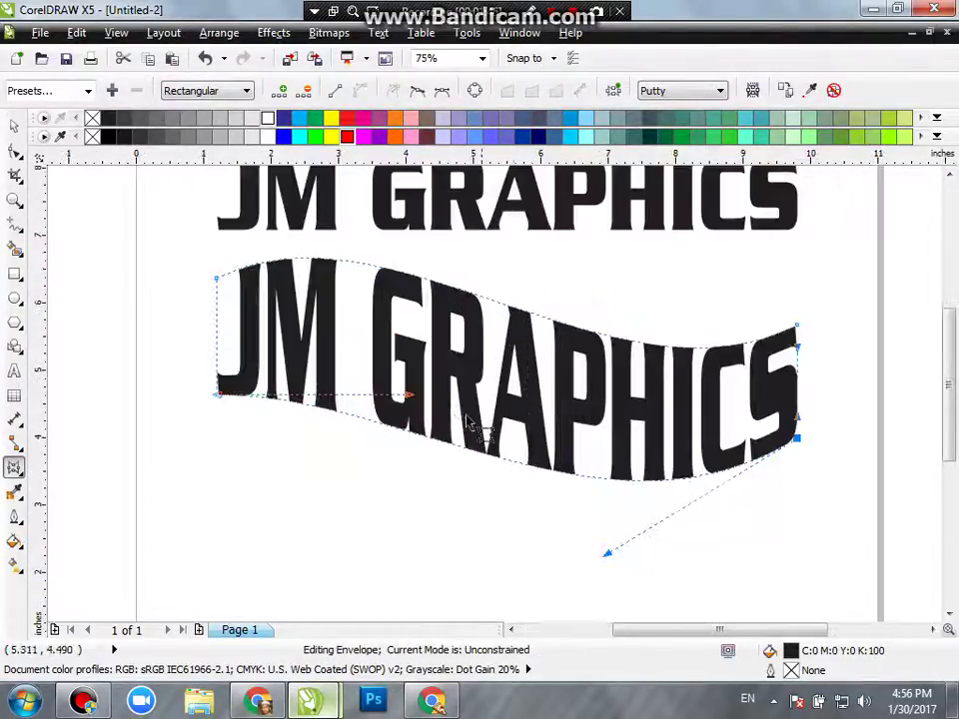
- Curve the lower text's bottom-left edge upward to finish the wave shape
click(283, 386)
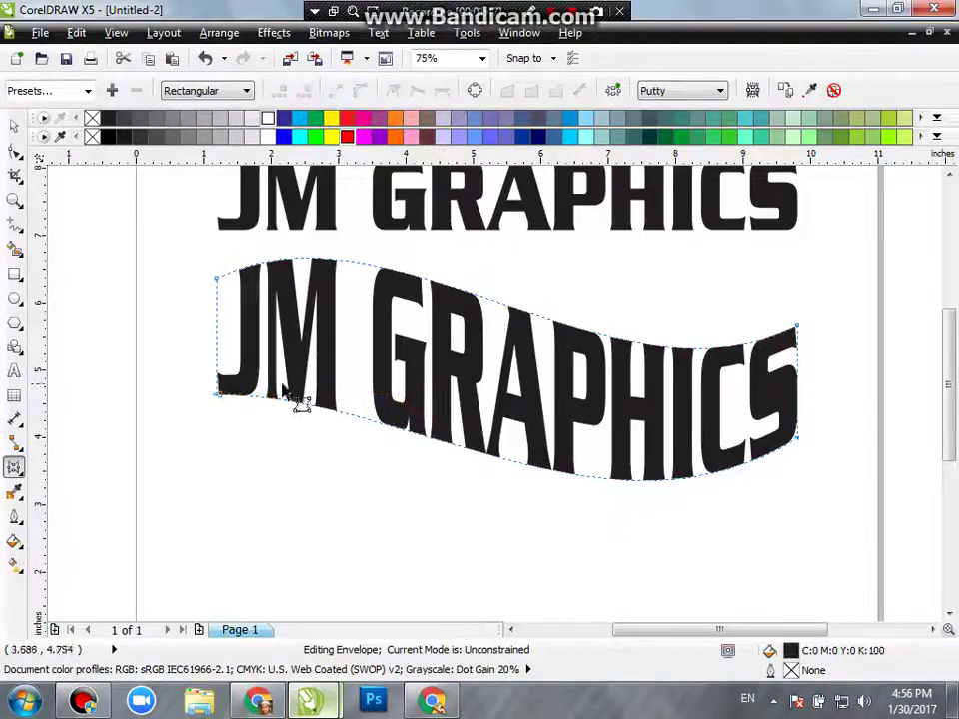
click(217, 396)
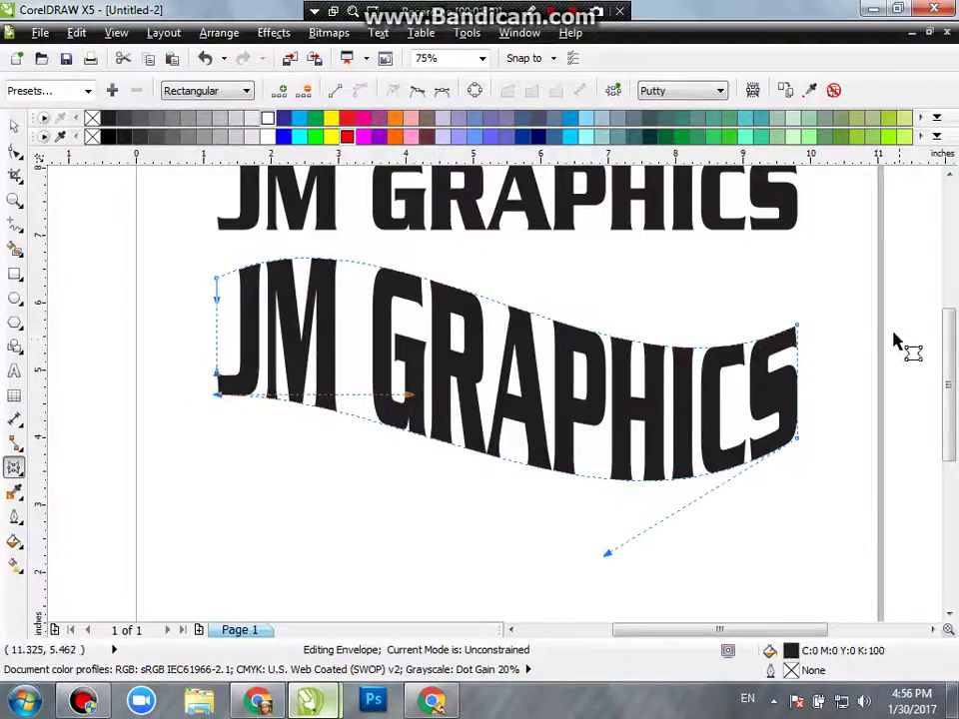
drag(410, 396, 414, 342)
click(414, 436)
scroll(438, 464, down, 2)
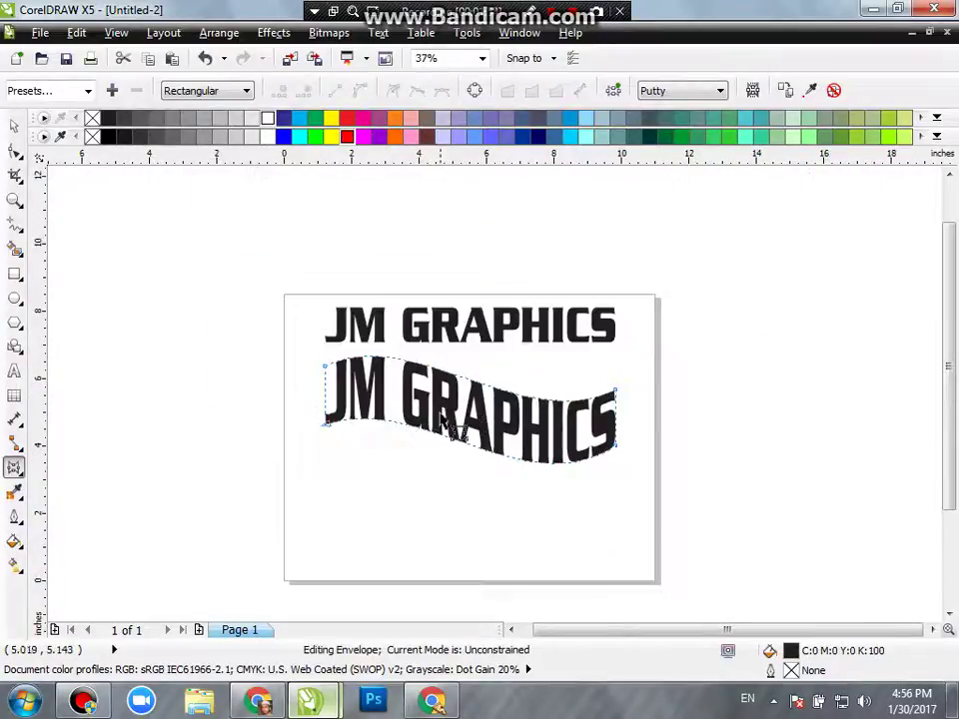
click(14, 126)
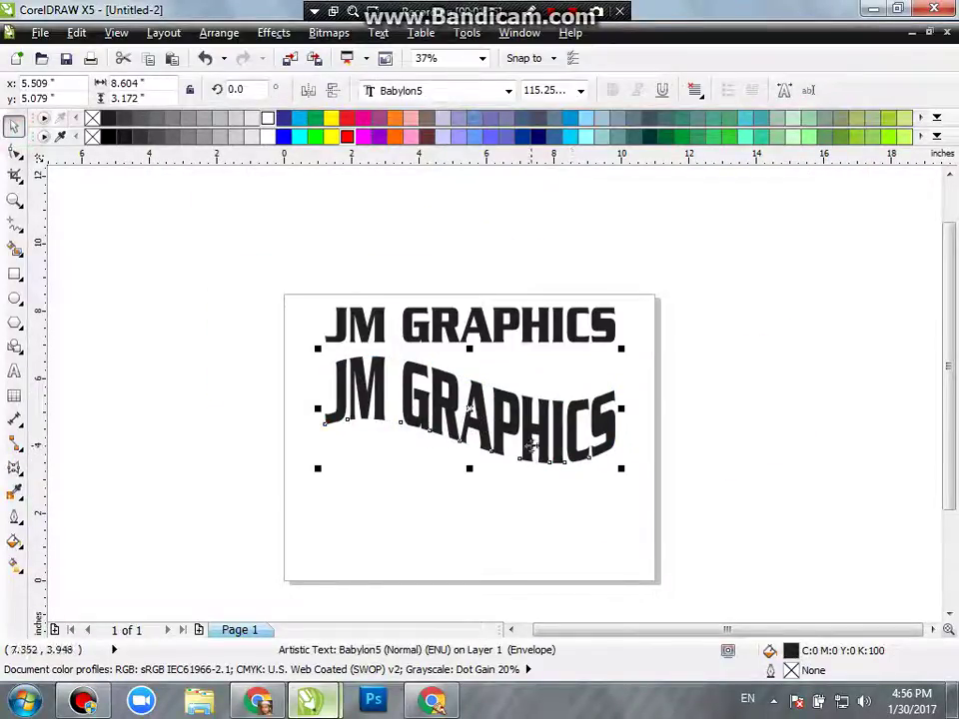
- Move the wavy text further down and nudge the upper JM GRAPHICS copy slightly lower
drag(532, 446, 533, 507)
click(494, 331)
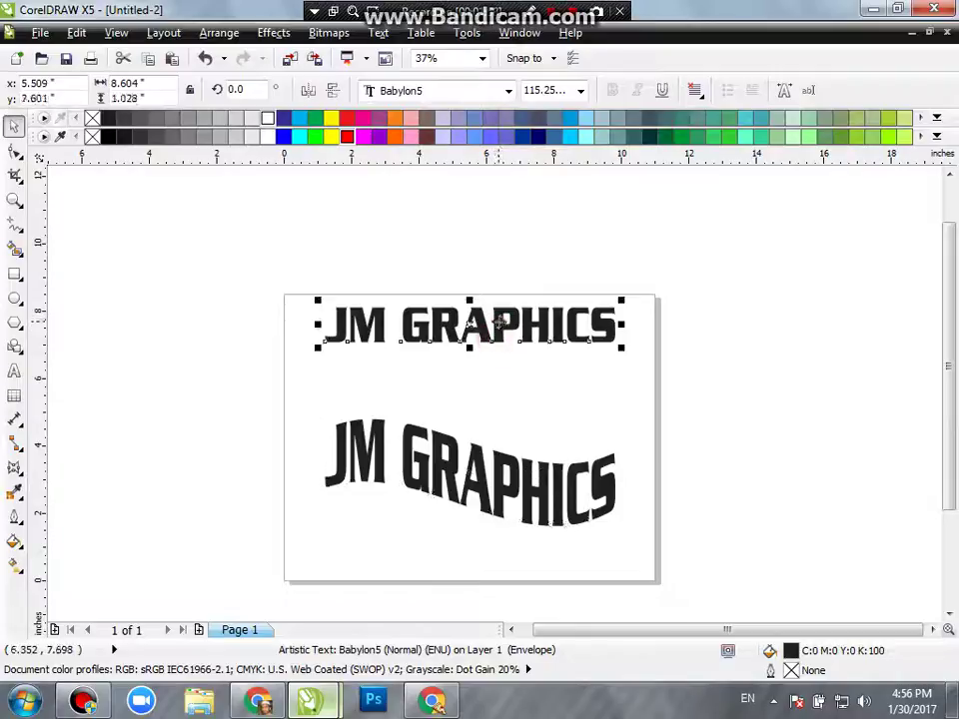
drag(498, 322, 498, 348)
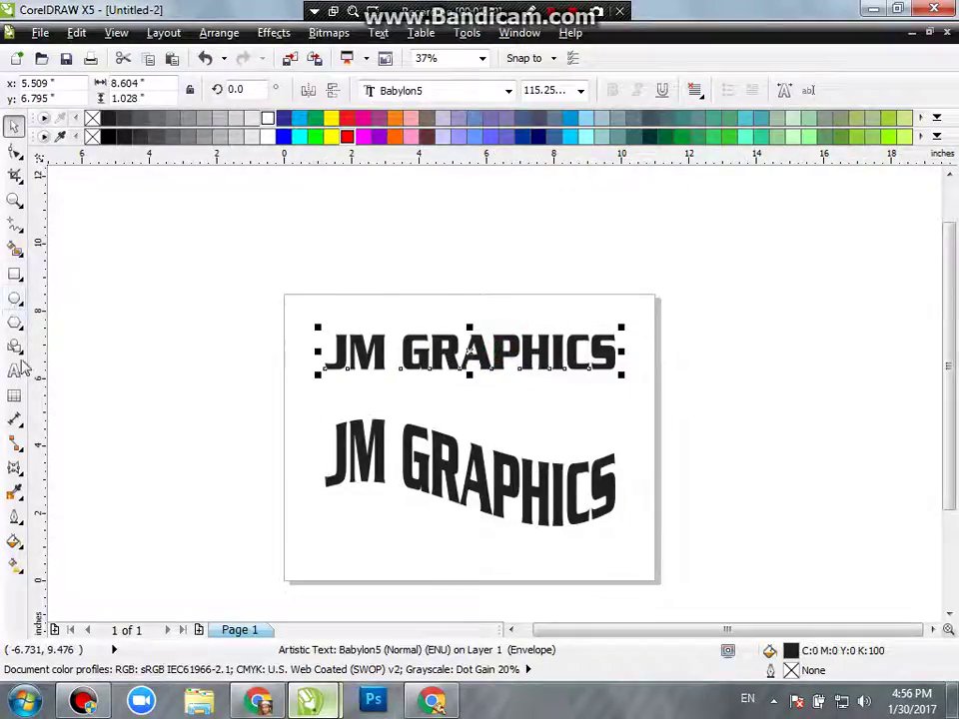
click(14, 465)
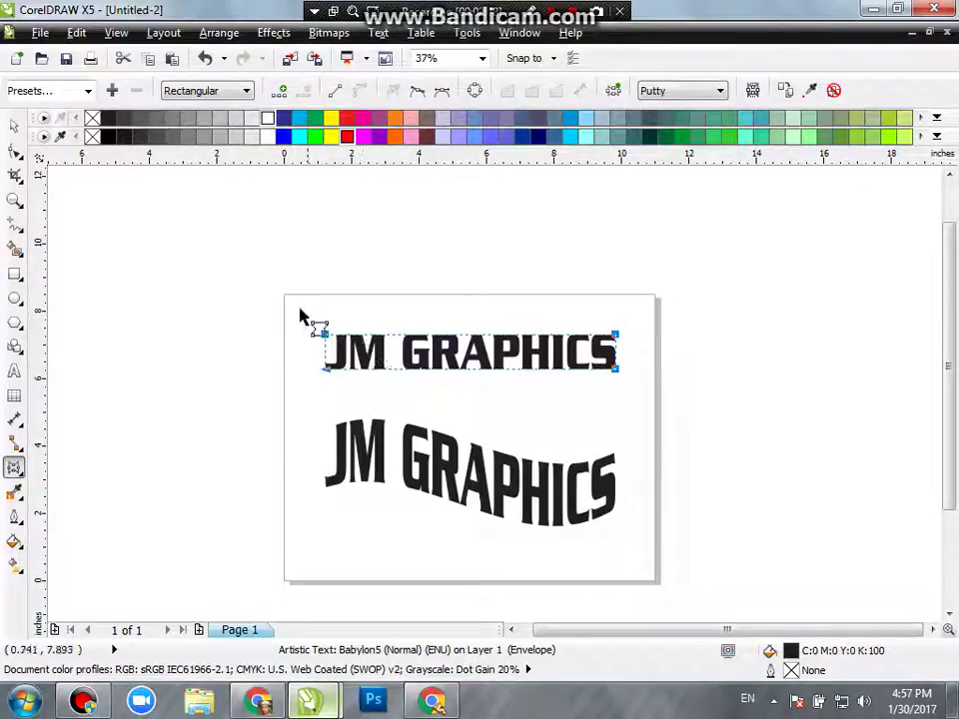
scroll(344, 344, up, 2)
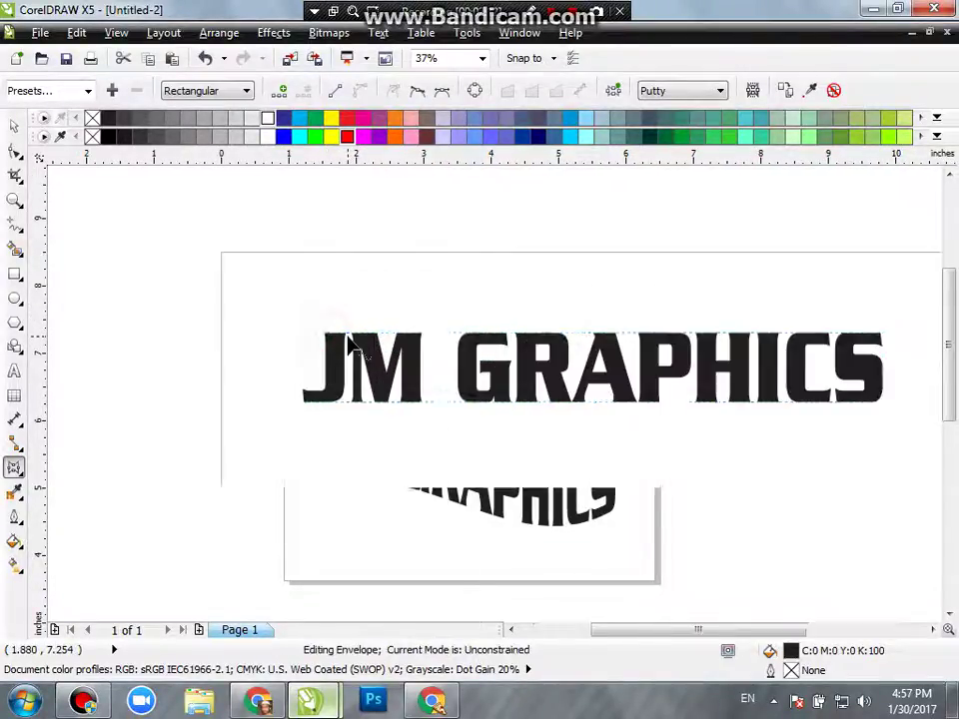
- Enlarge the upper text's left end by raising its top-left and lowering its bottom-left corners
click(305, 407)
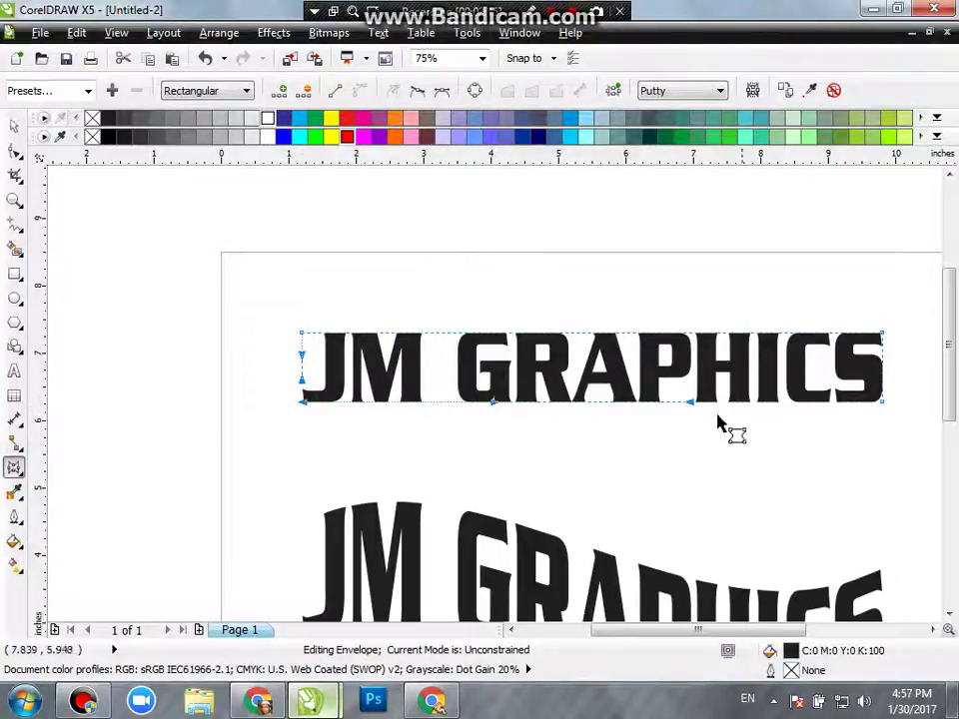
drag(222, 267, 919, 437)
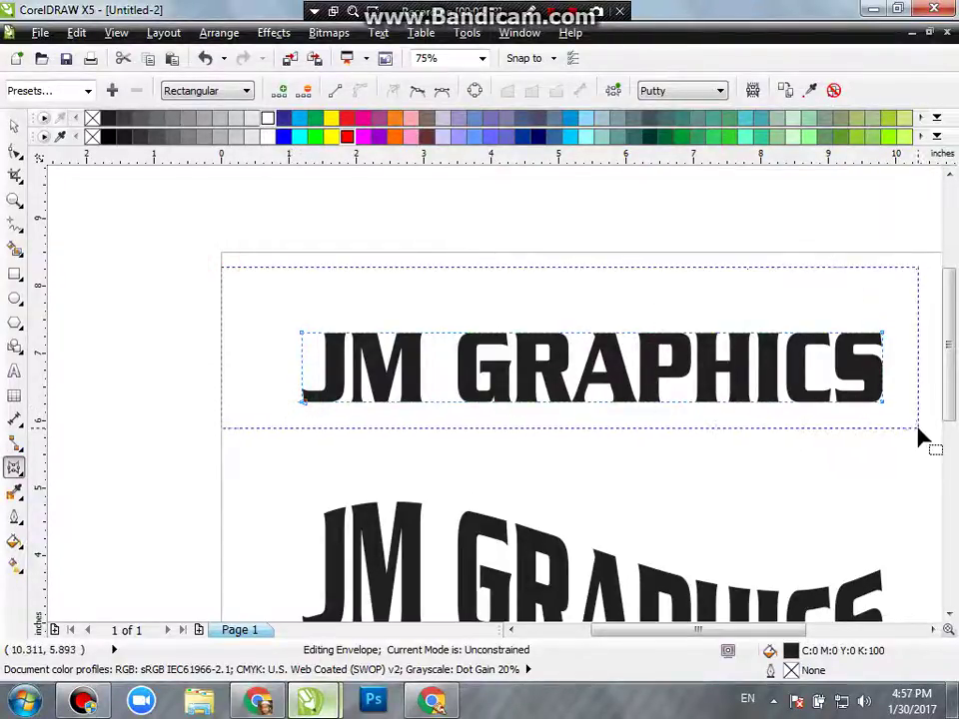
click(338, 198)
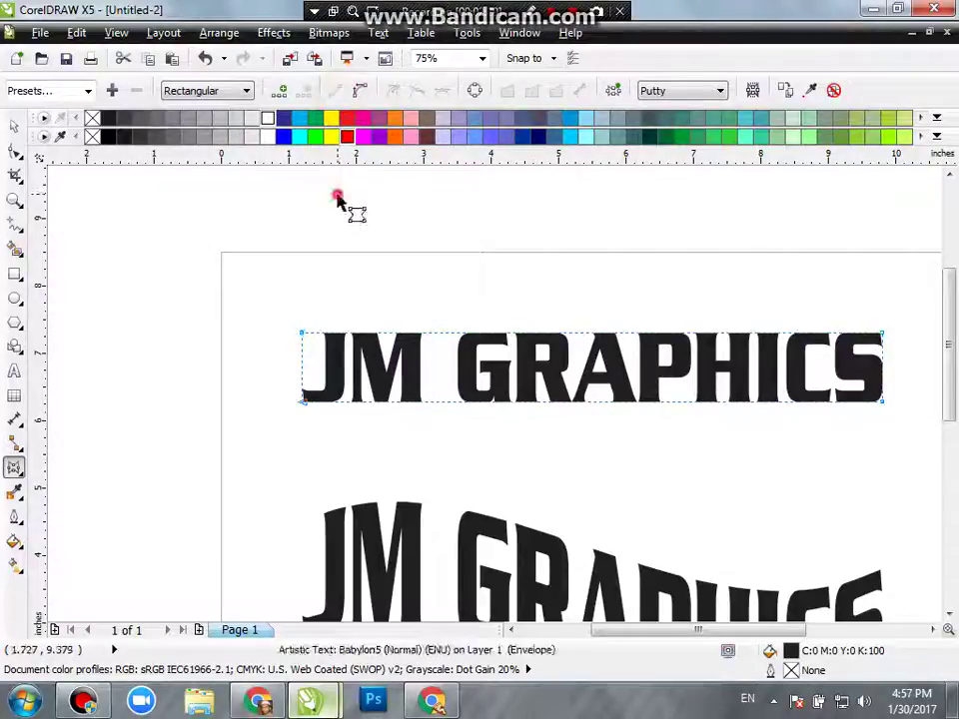
drag(301, 334, 303, 232)
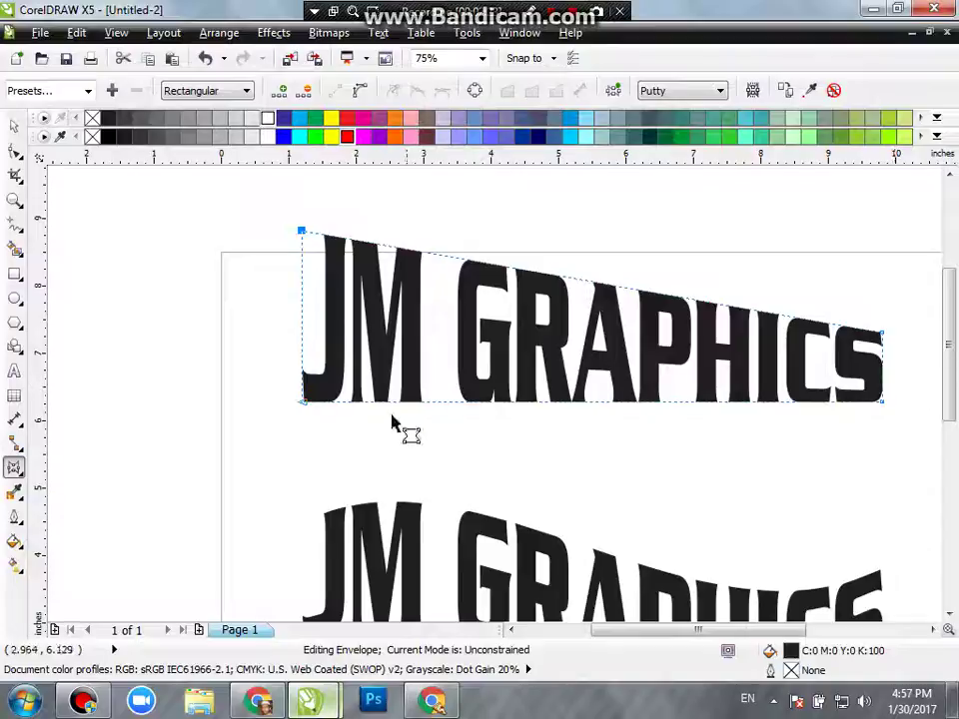
drag(302, 403, 311, 521)
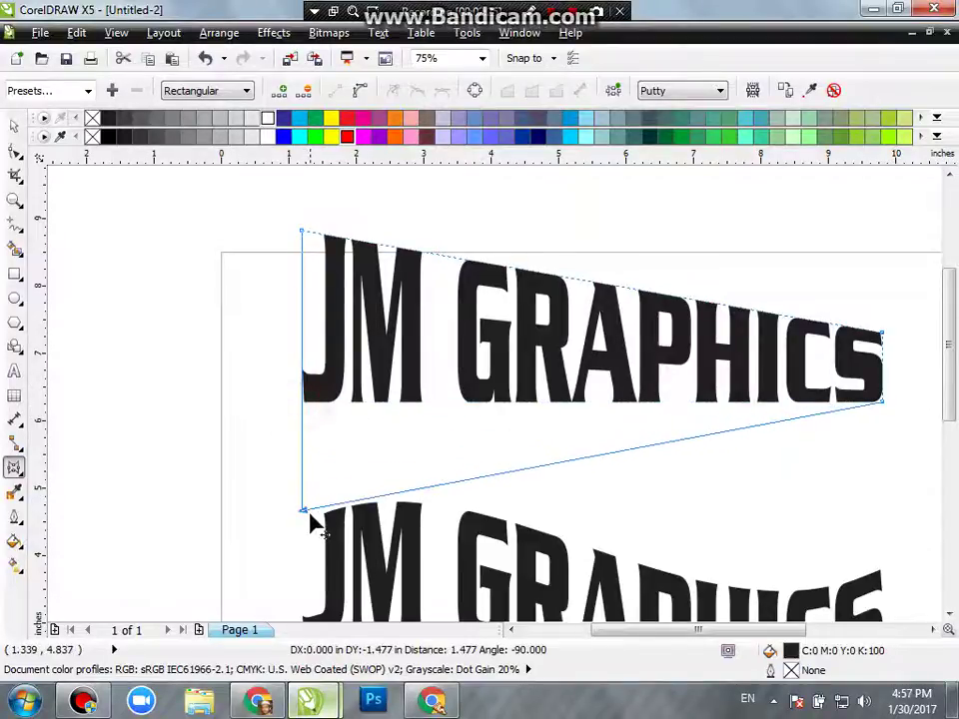
scroll(186, 407, down, 1)
- Move the tapered text up-left and place a copy to its right, lowering the copy's top-left corner
click(14, 126)
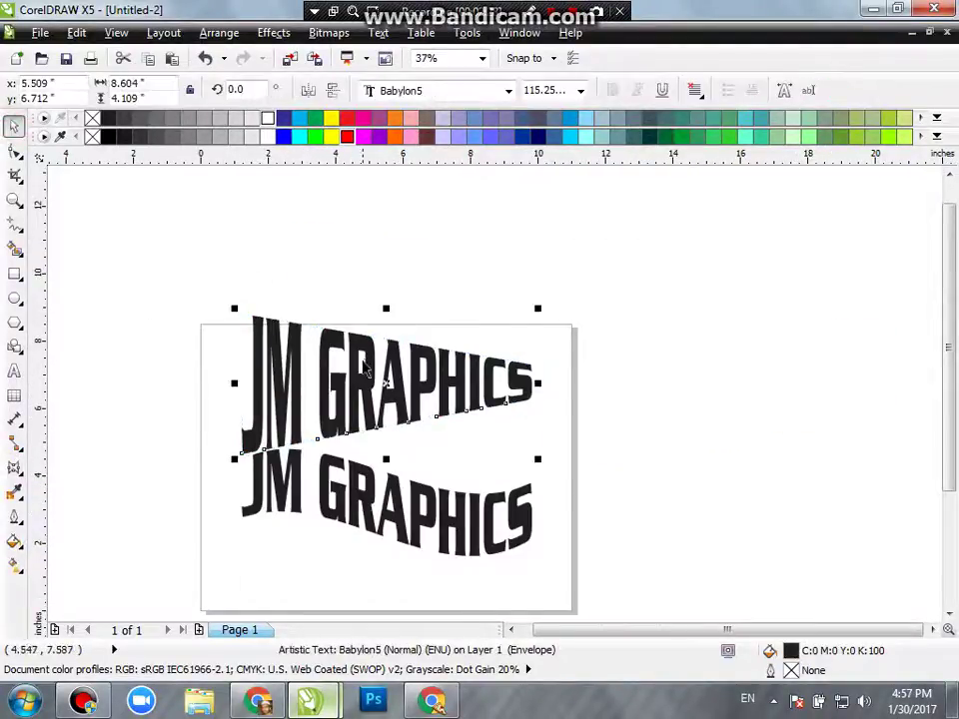
mouse_move(364, 364)
mouse_down()
mouse_move(332, 275)
mouse_move(702, 293)
mouse_up()
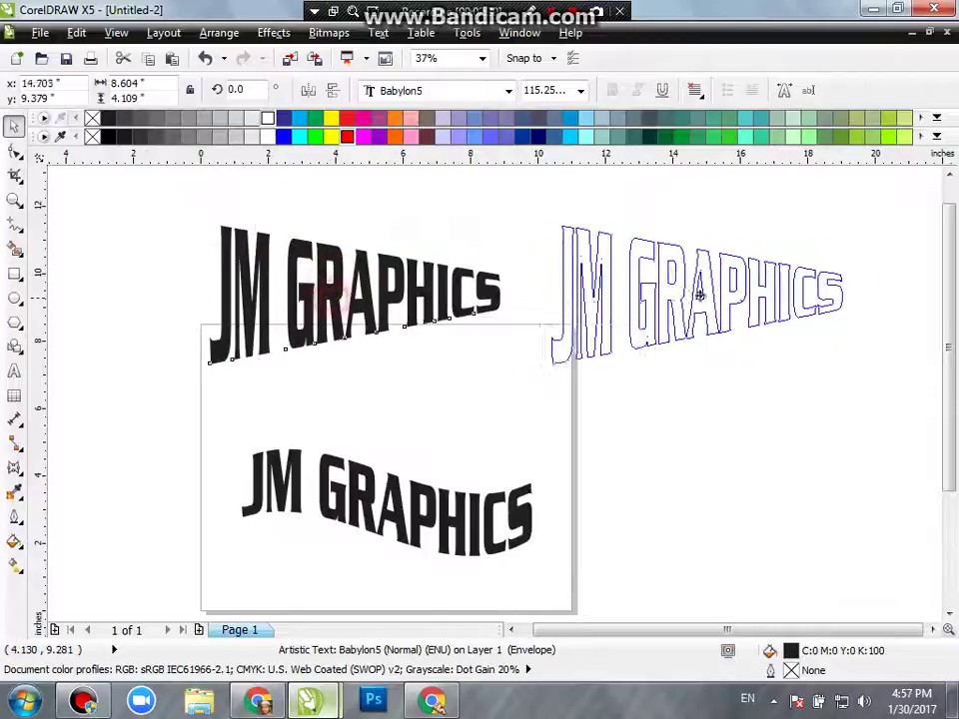
click(14, 152)
click(576, 235)
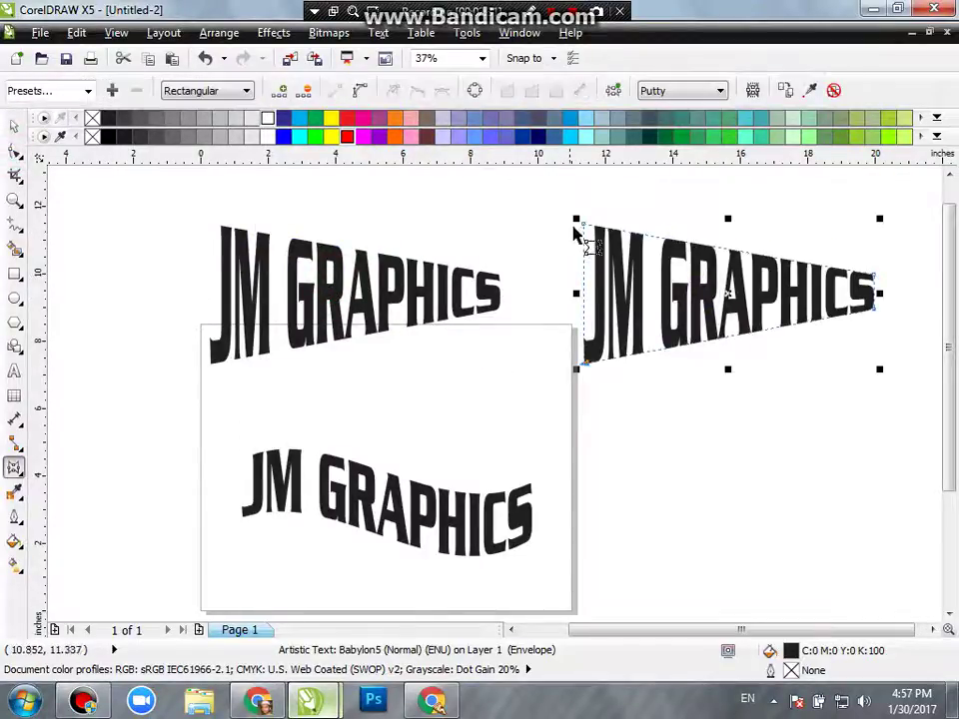
drag(586, 225, 590, 281)
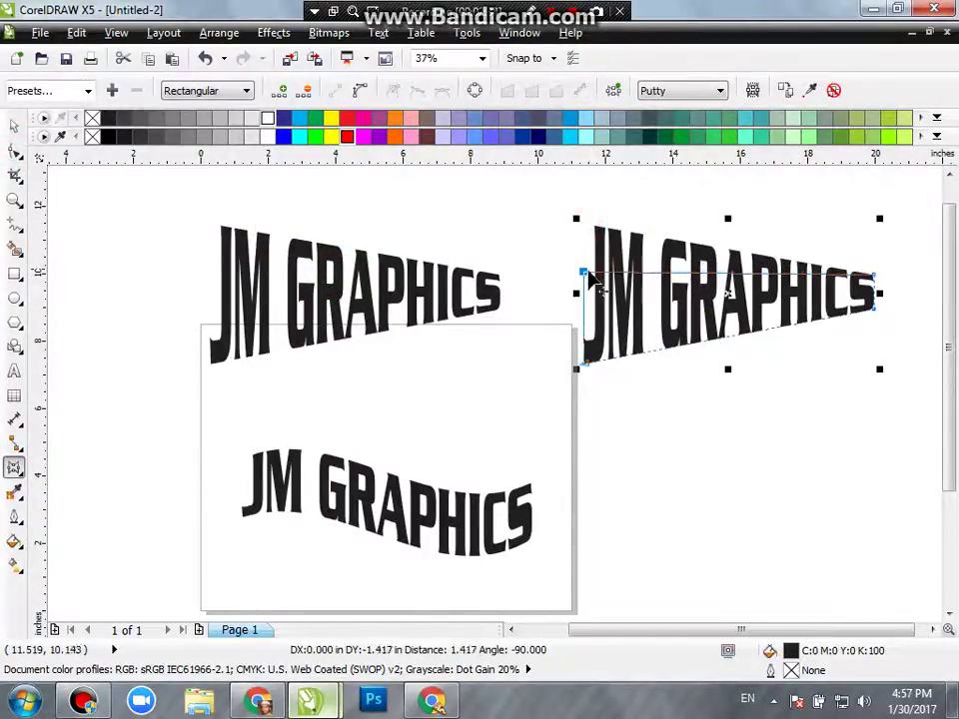
scroll(559, 300, up, 2)
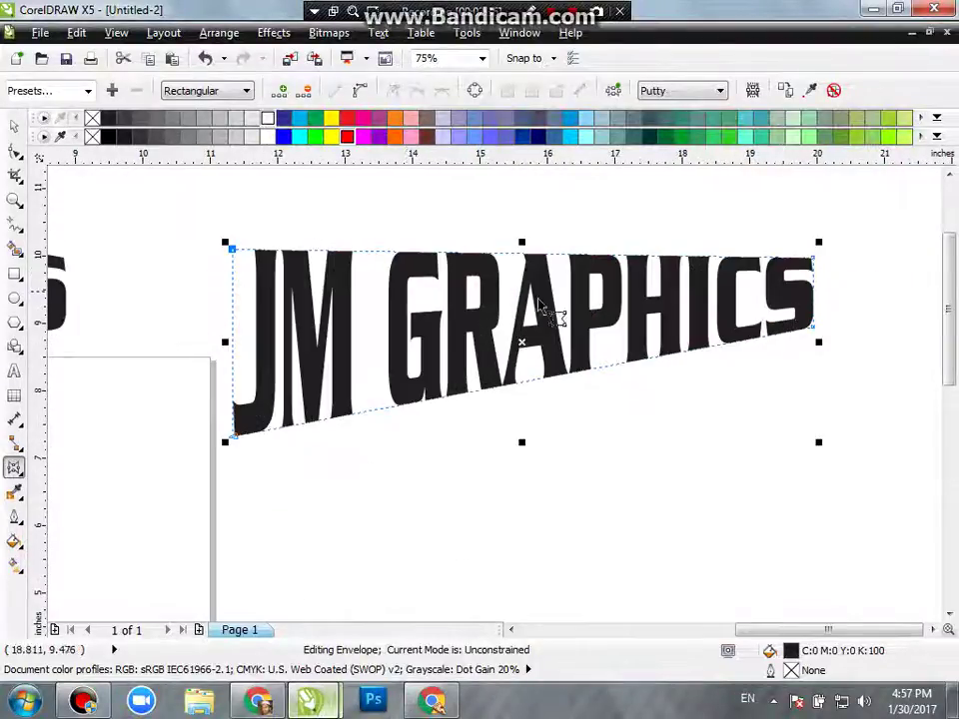
- Flare the copy rightward: shrink its left end and spread its right envelope corners apart
drag(235, 445, 237, 337)
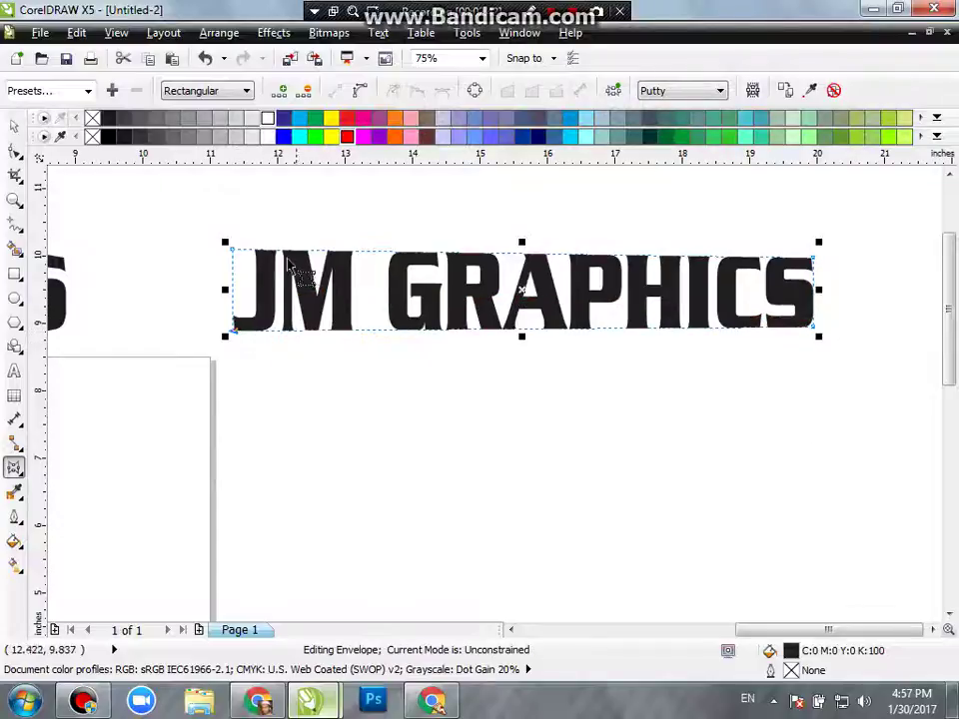
drag(814, 259, 814, 177)
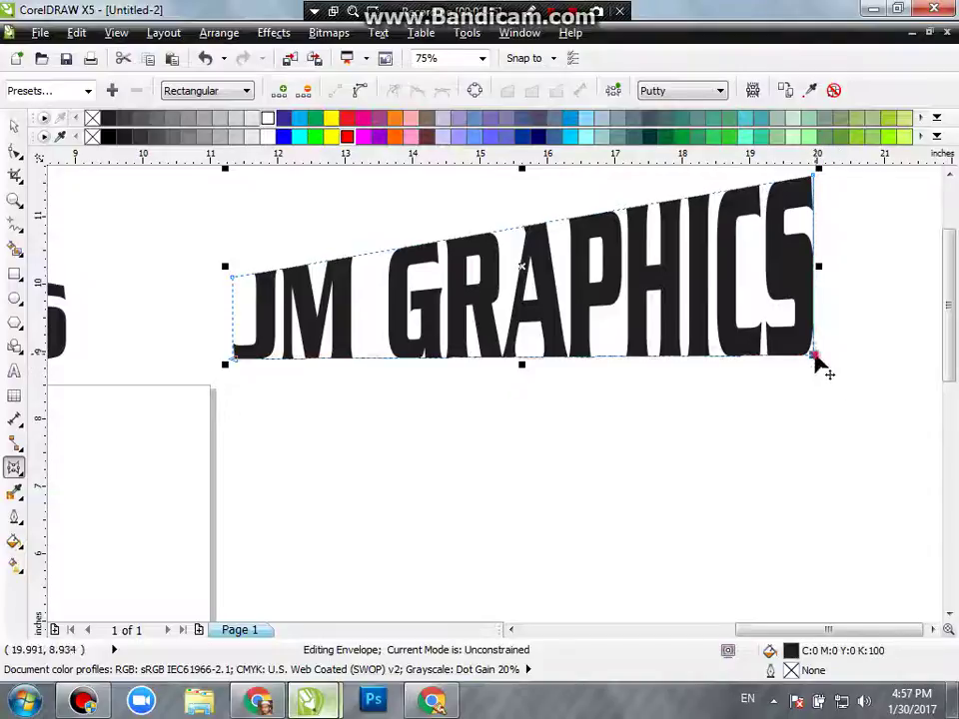
drag(816, 360, 817, 467)
scroll(531, 402, down, 3)
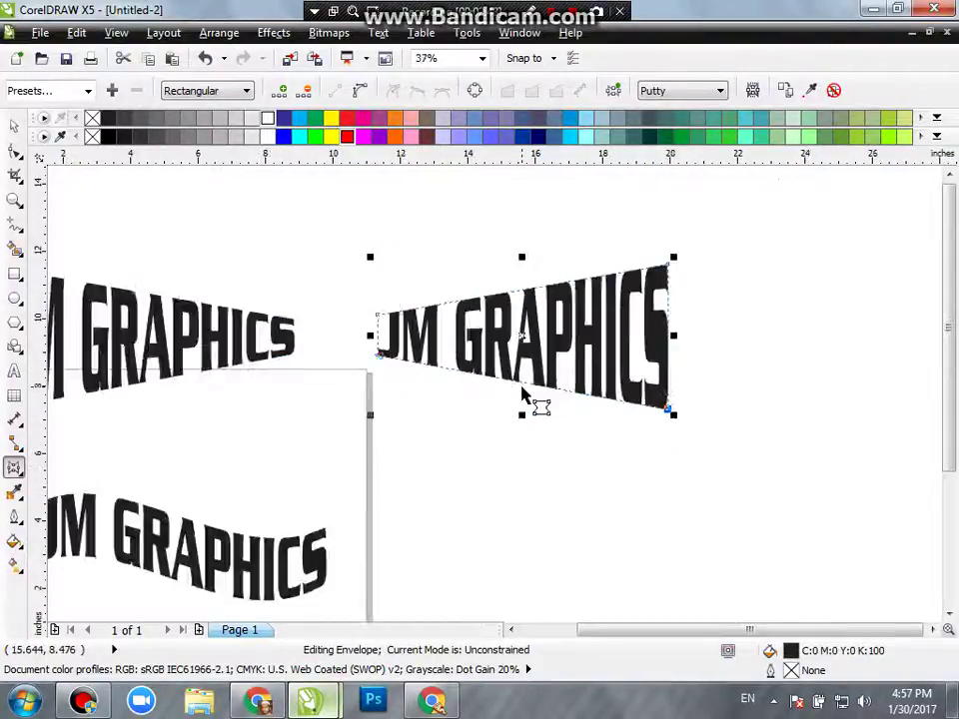
scroll(497, 403, down, 2)
scroll(439, 390, up, 3)
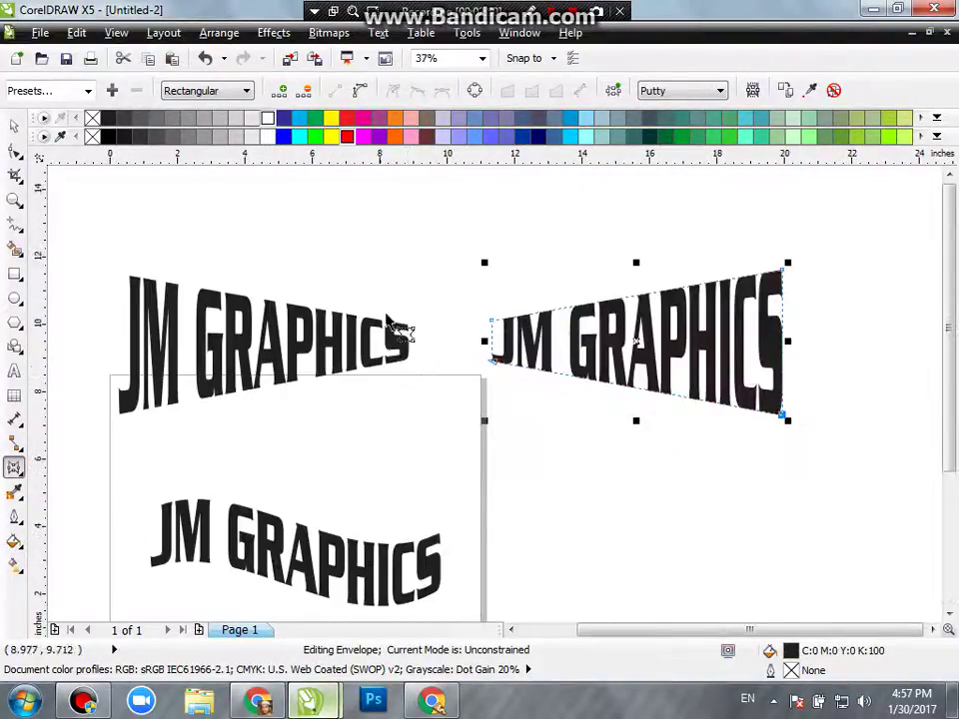
- Drag the copy's envelope corners so its top spreads wide and its bottom pinches to a narrow base
drag(491, 362, 426, 468)
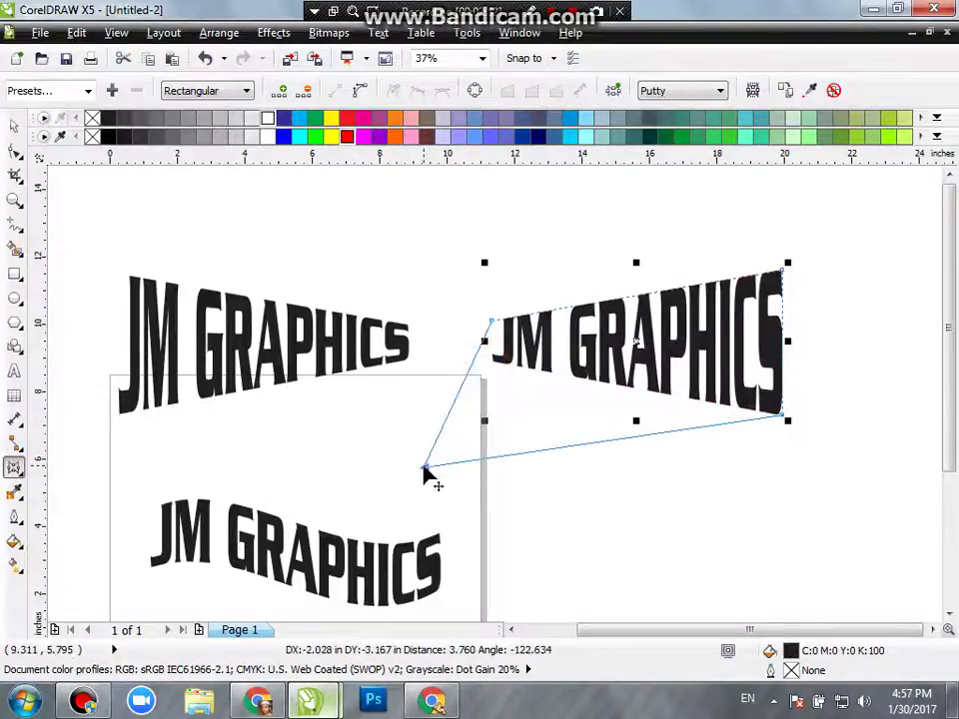
drag(490, 322, 344, 220)
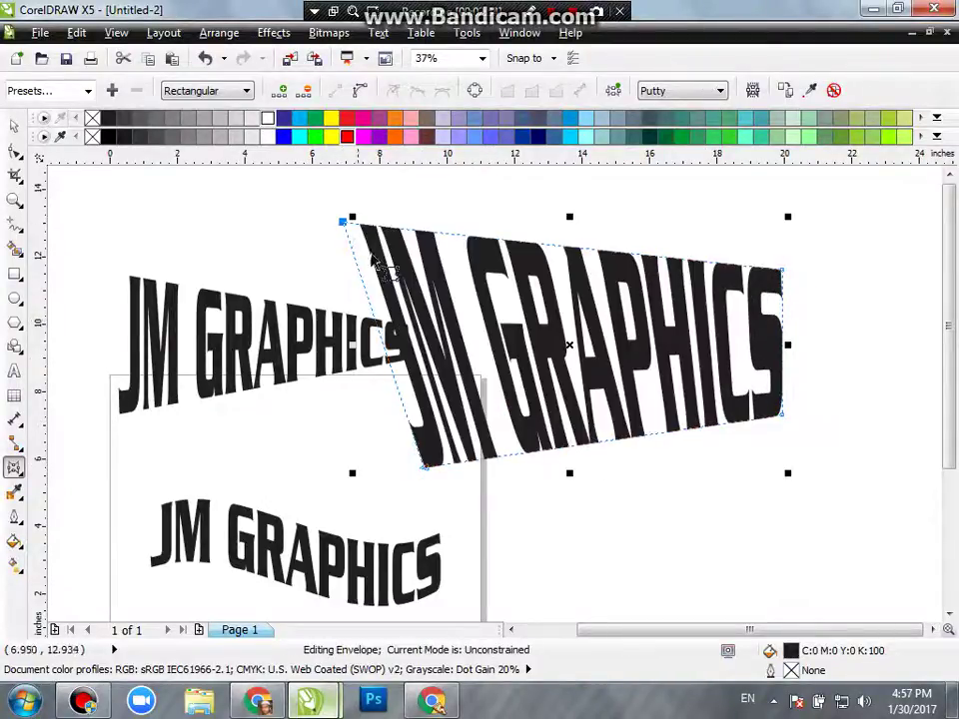
drag(785, 417, 883, 506)
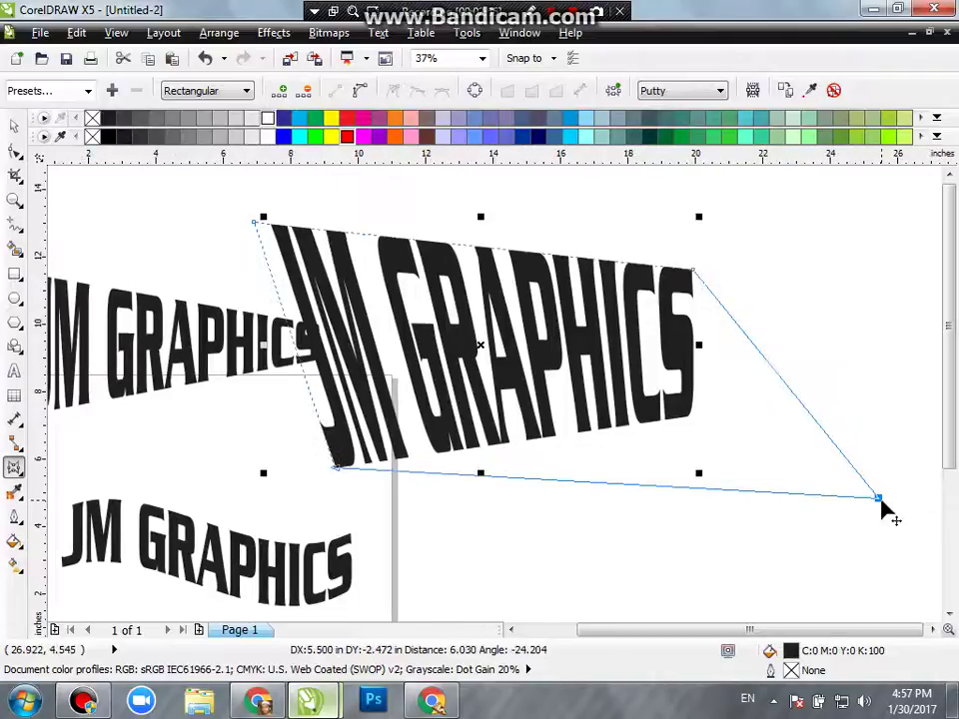
mouse_move(697, 272)
mouse_down()
mouse_move(566, 385)
mouse_move(822, 279)
mouse_move(895, 266)
mouse_move(920, 228)
mouse_move(913, 212)
mouse_up()
drag(244, 467, 457, 507)
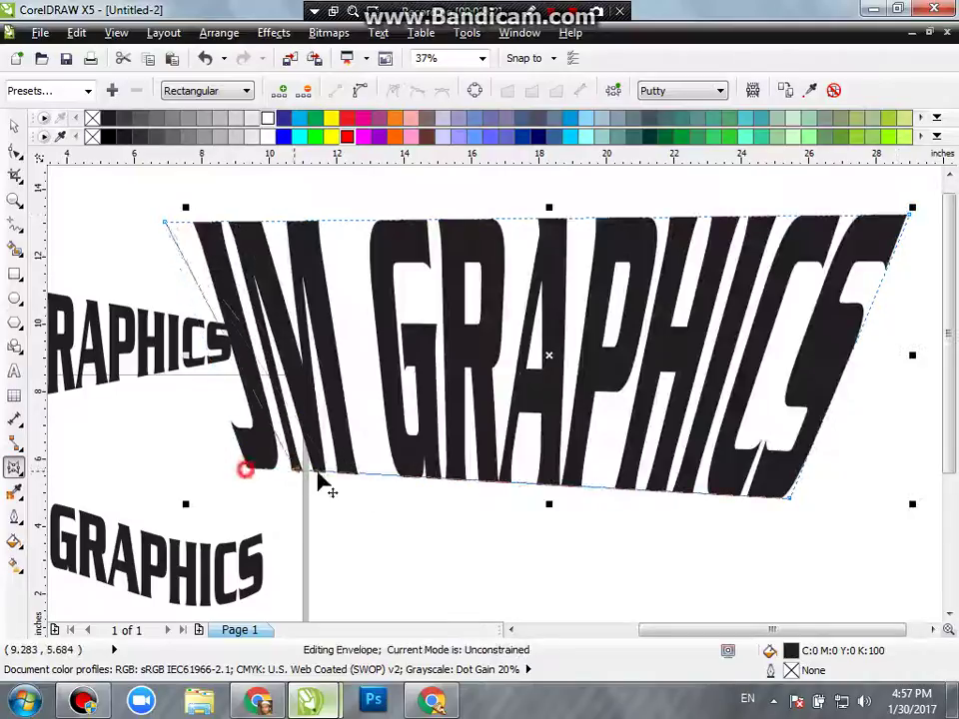
mouse_move(790, 499)
mouse_down()
mouse_move(626, 517)
mouse_move(636, 515)
mouse_up()
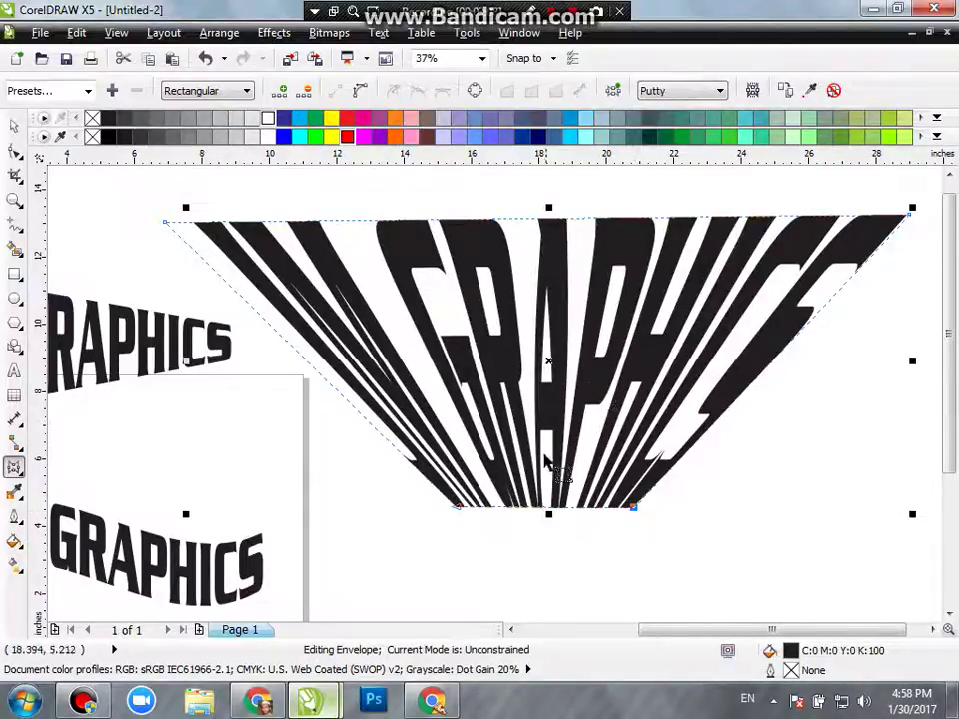
drag(167, 223, 167, 217)
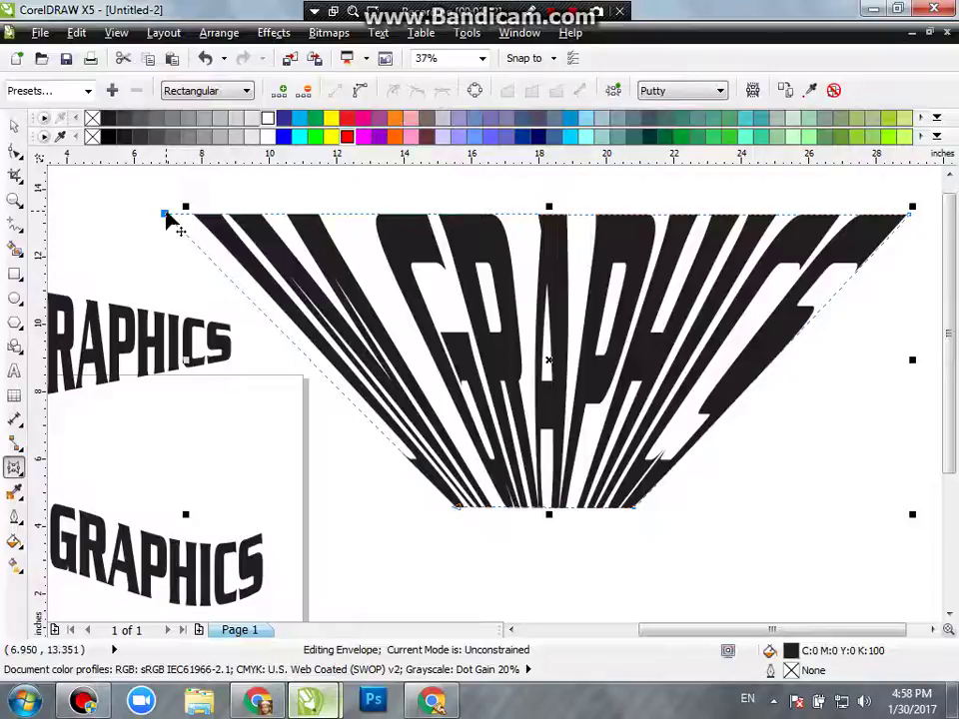
scroll(509, 396, down, 2)
key(space)
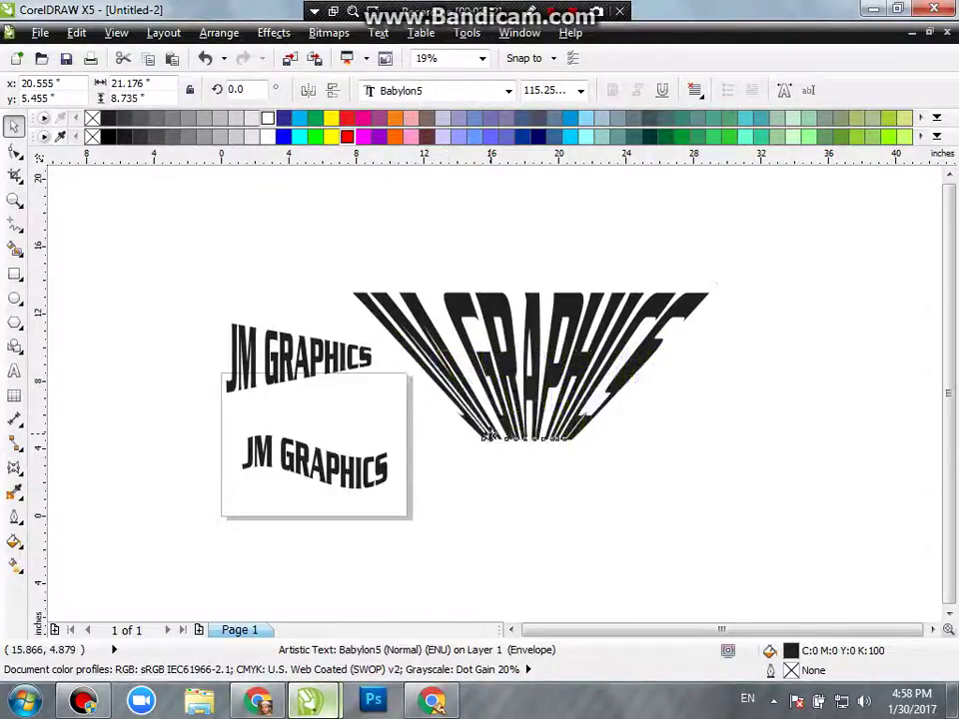
- Select all three JM GRAPHICS versions, delete and restore them, and scale them to about 29%
drag(453, 371, 489, 428)
drag(115, 224, 877, 567)
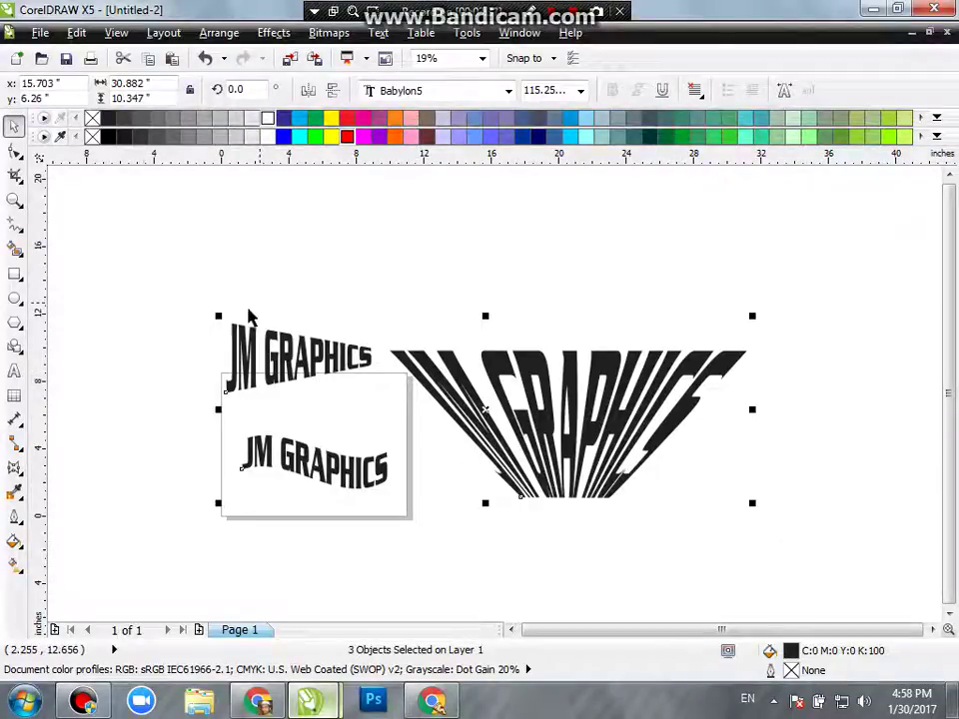
key(Delete)
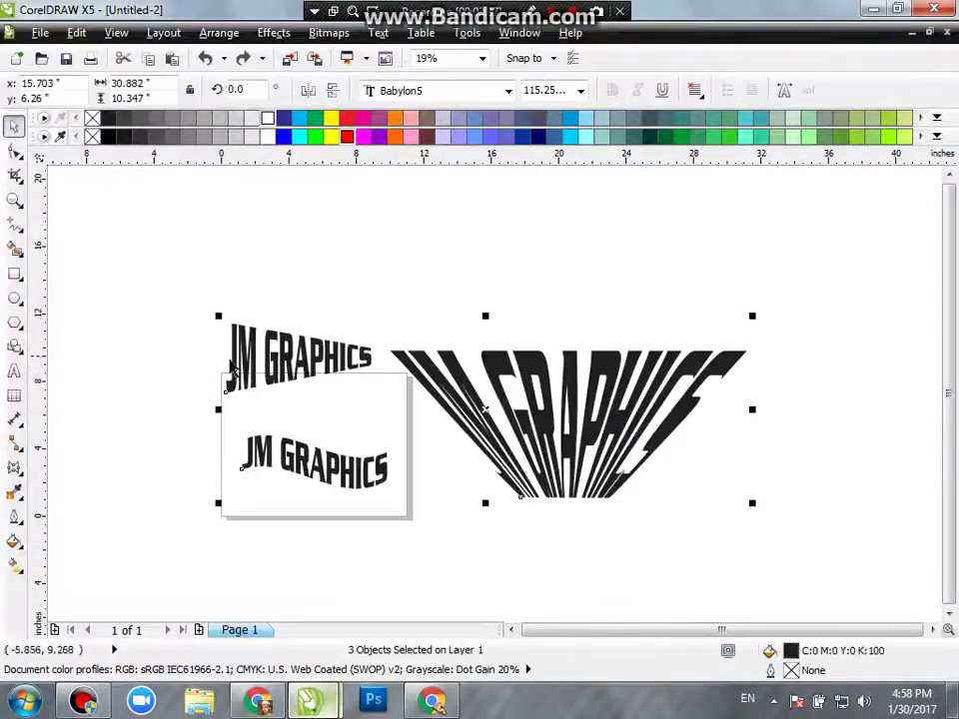
key(ctrl+z)
drag(216, 318, 459, 442)
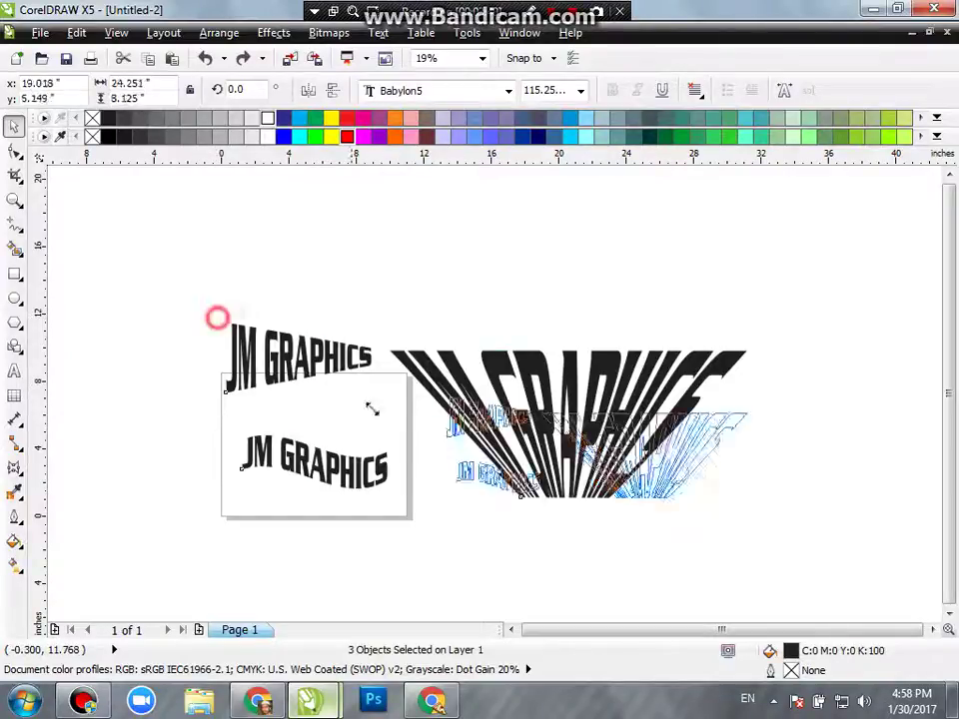
- Deselect the shrunk headings and choose the Extrude tool from the interactive flyout
click(188, 475)
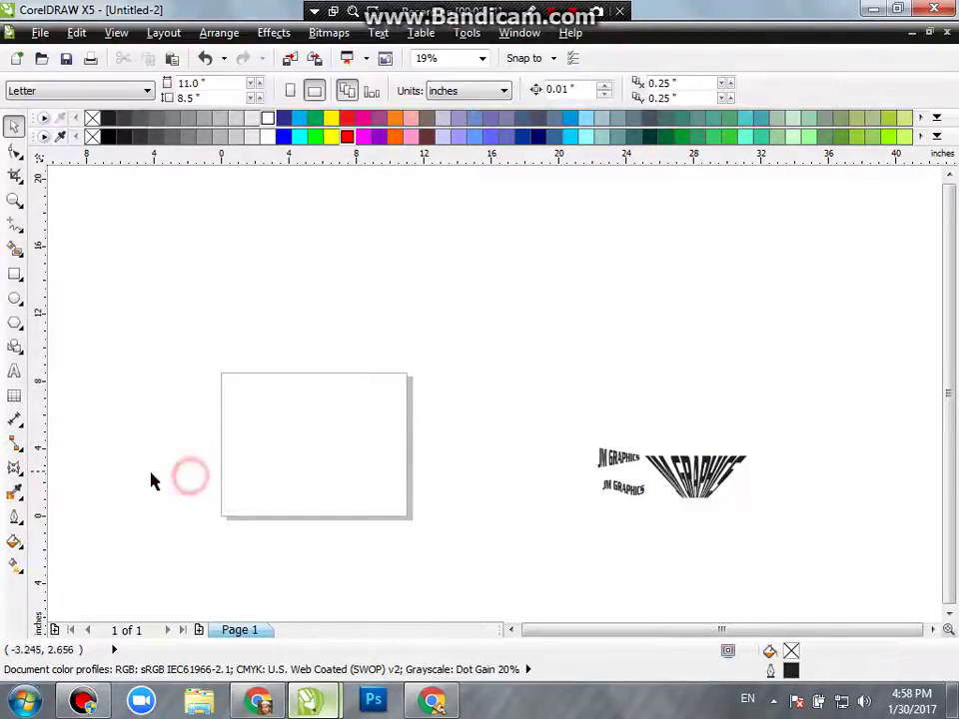
click(15, 469)
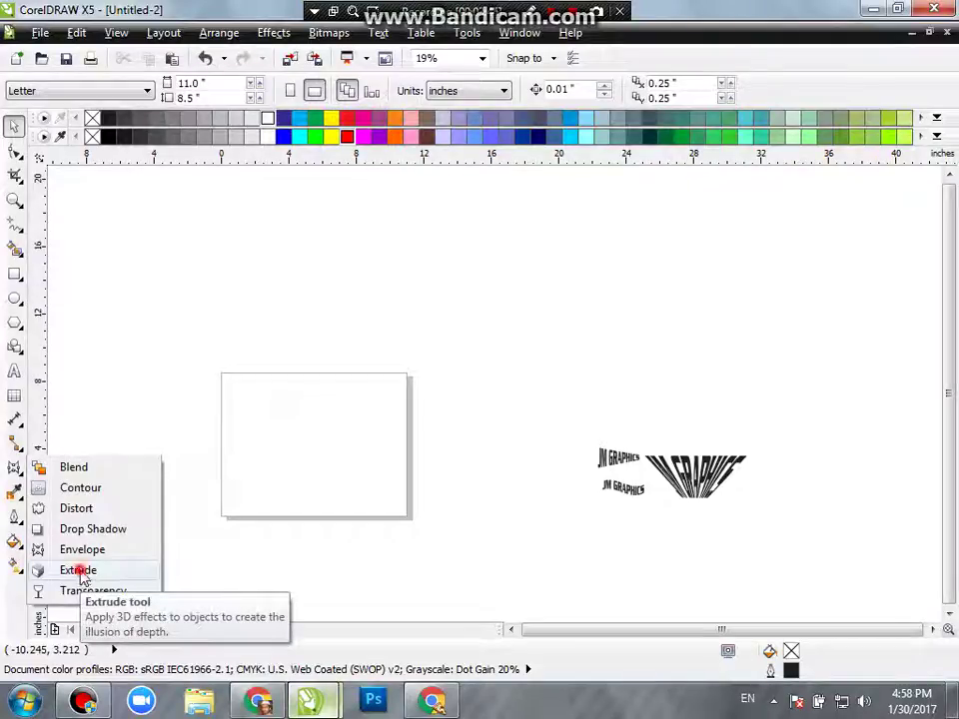
click(79, 571)
scroll(257, 458, up, 2)
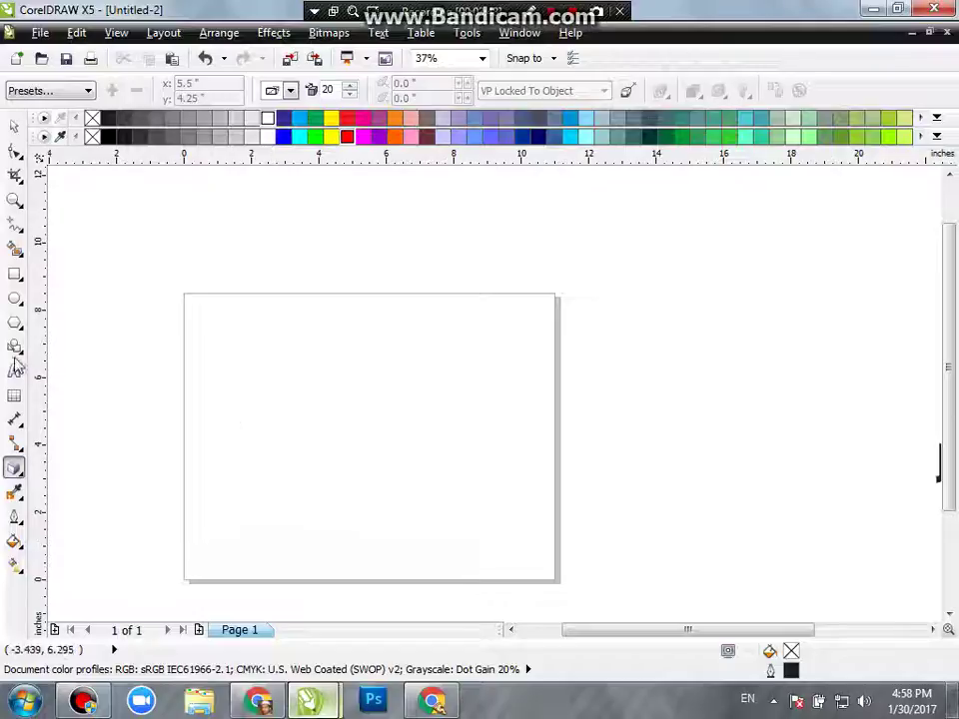
- Draw a square, a circle and a pentagon side by side across the top of the page
click(15, 274)
drag(209, 321, 280, 390)
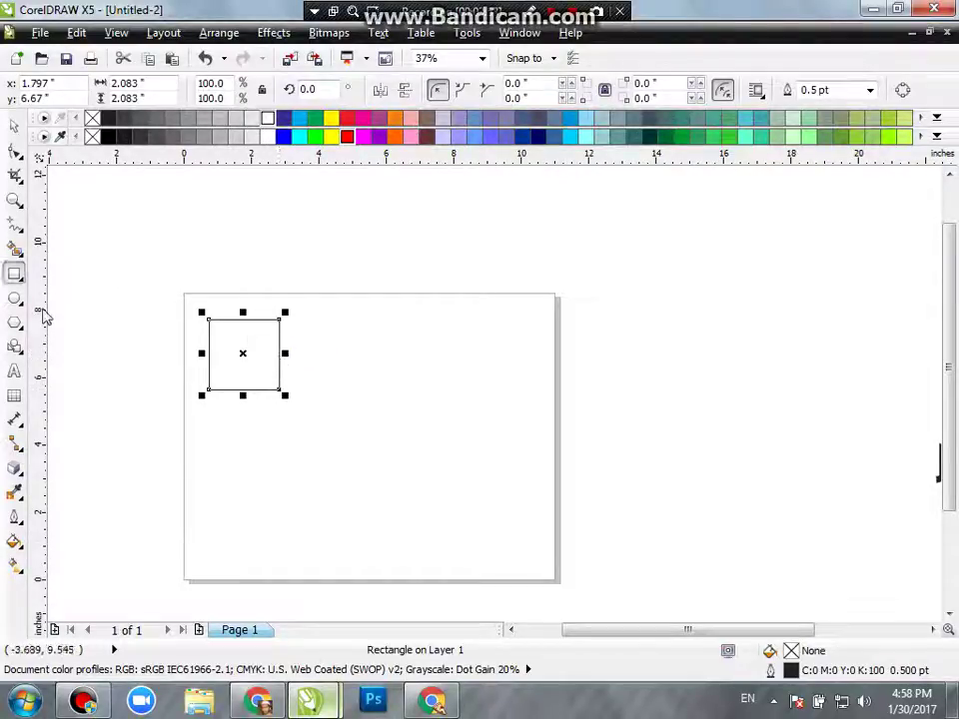
click(14, 297)
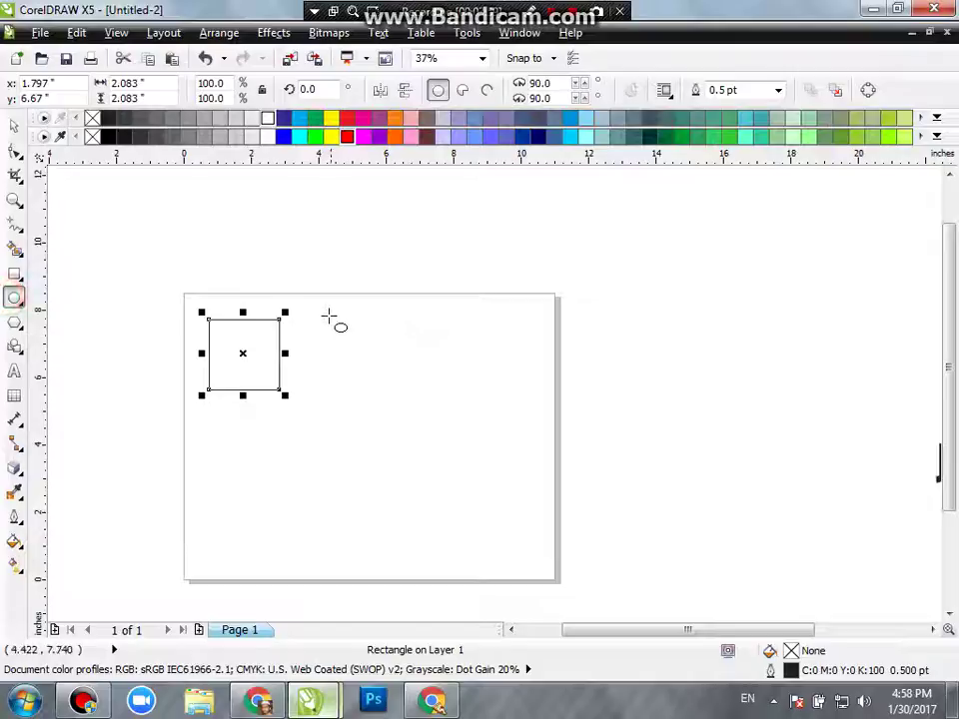
mouse_move(330, 316)
mouse_down()
mouse_move(404, 376)
mouse_move(410, 396)
mouse_up()
click(14, 321)
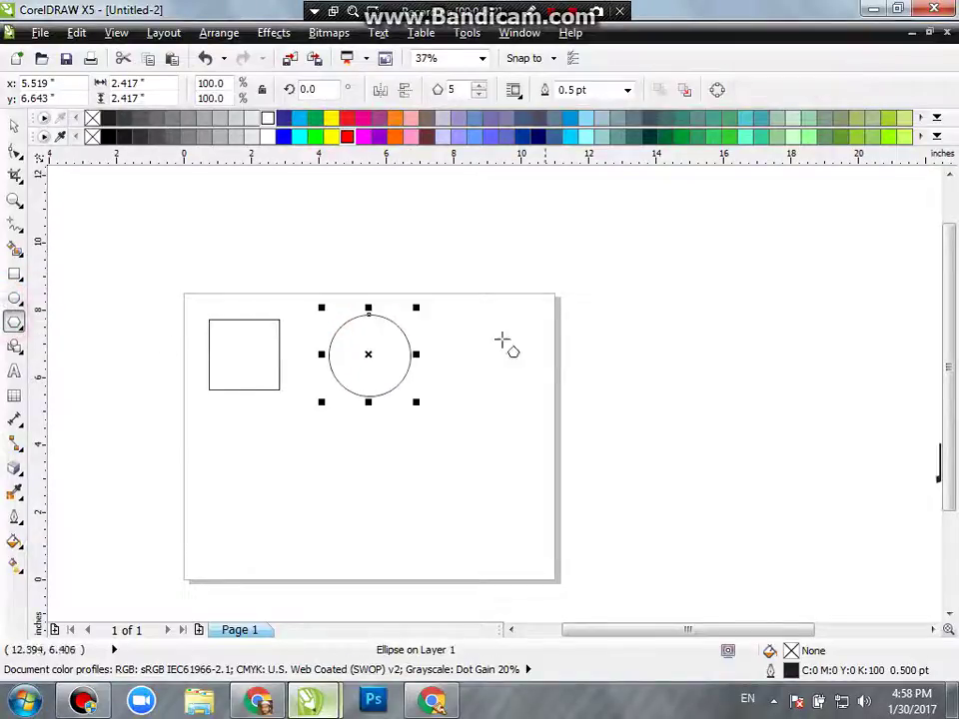
drag(443, 318, 540, 404)
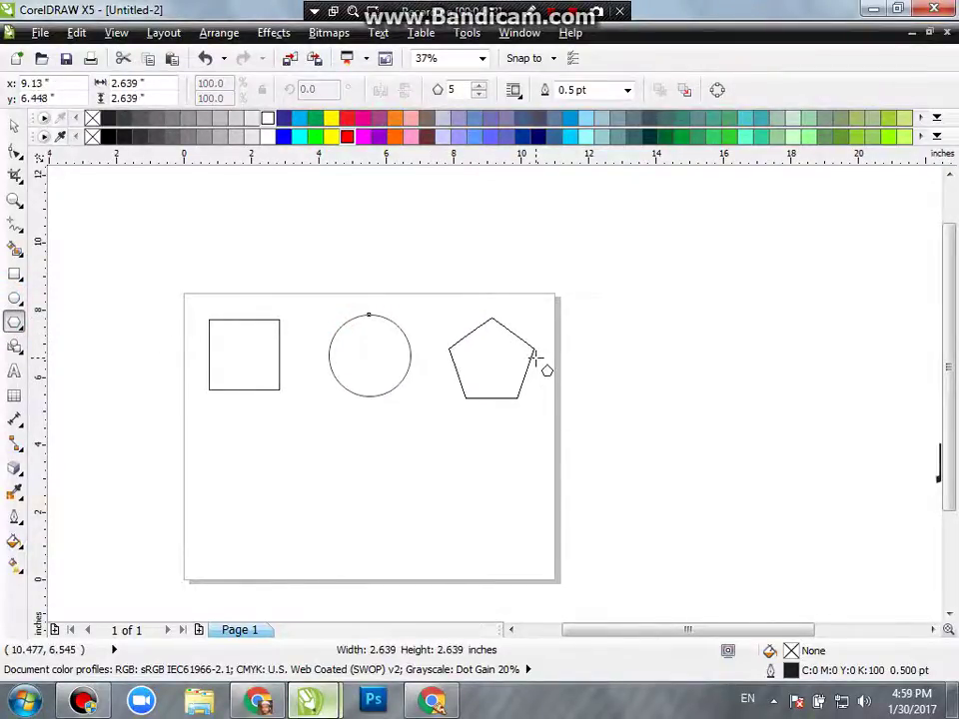
- Select the three shapes together and give them a dark blue fill
click(14, 125)
drag(176, 255, 583, 441)
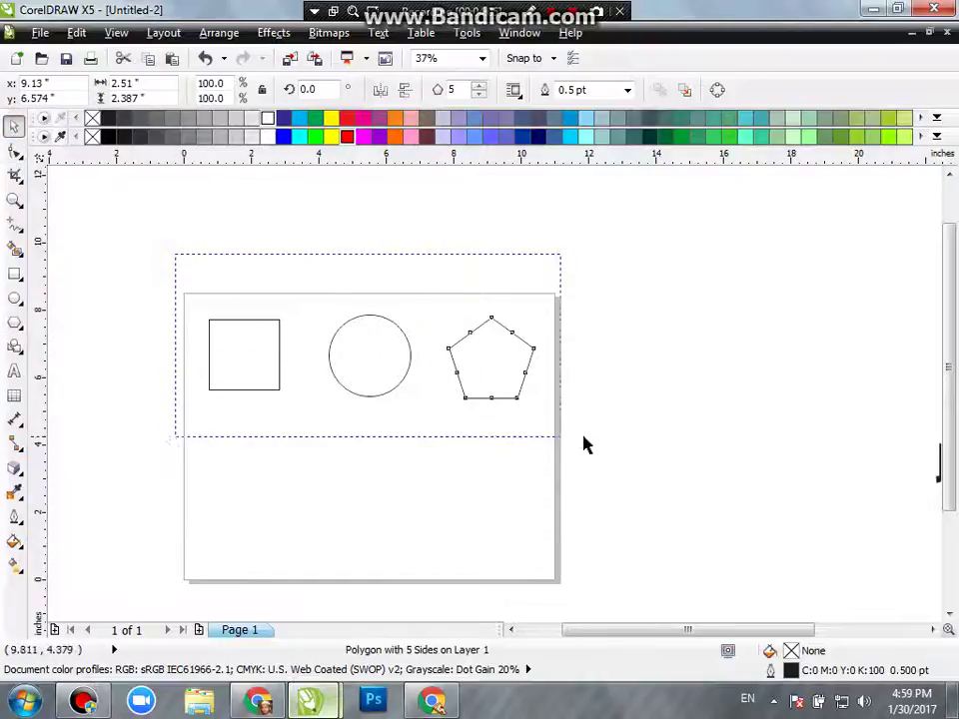
click(283, 119)
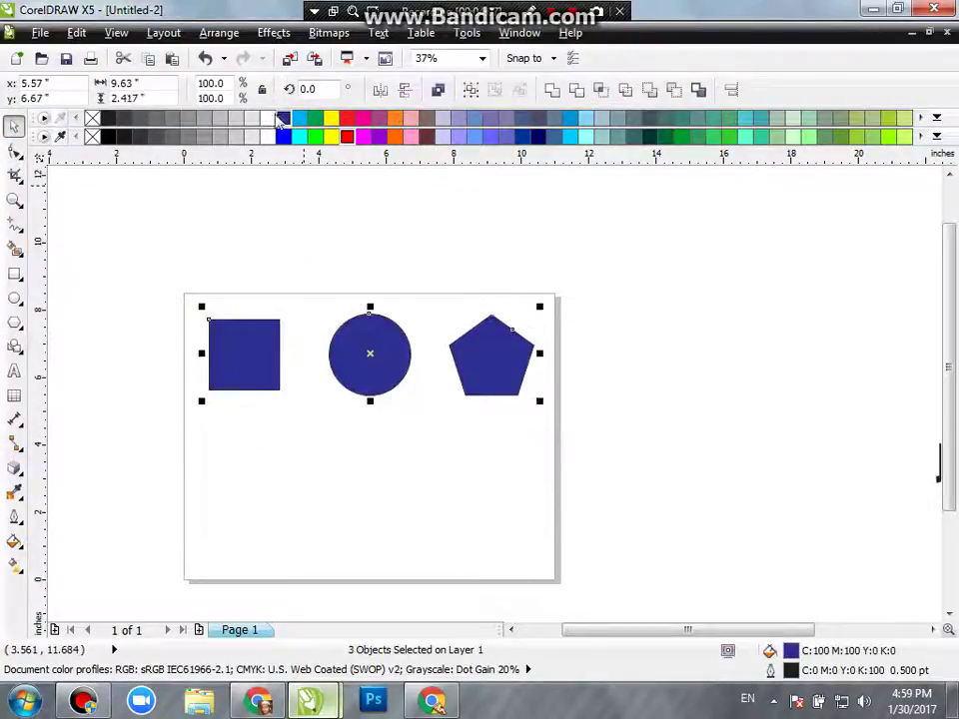
click(281, 263)
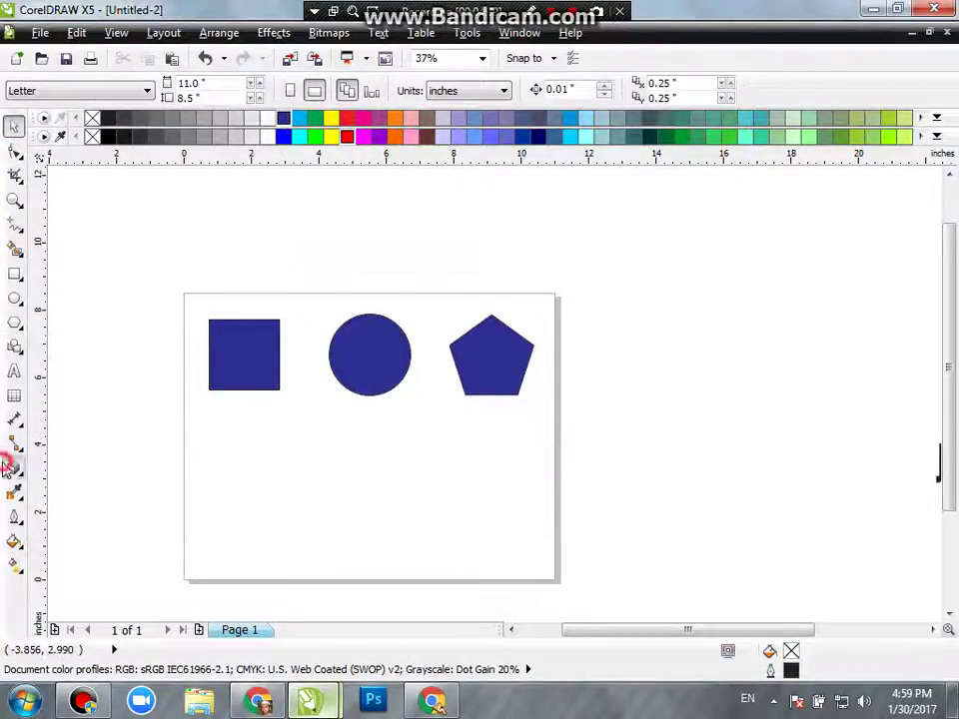
- Extrude the blue square toward the lower left, then deselect it
click(12, 466)
click(229, 363)
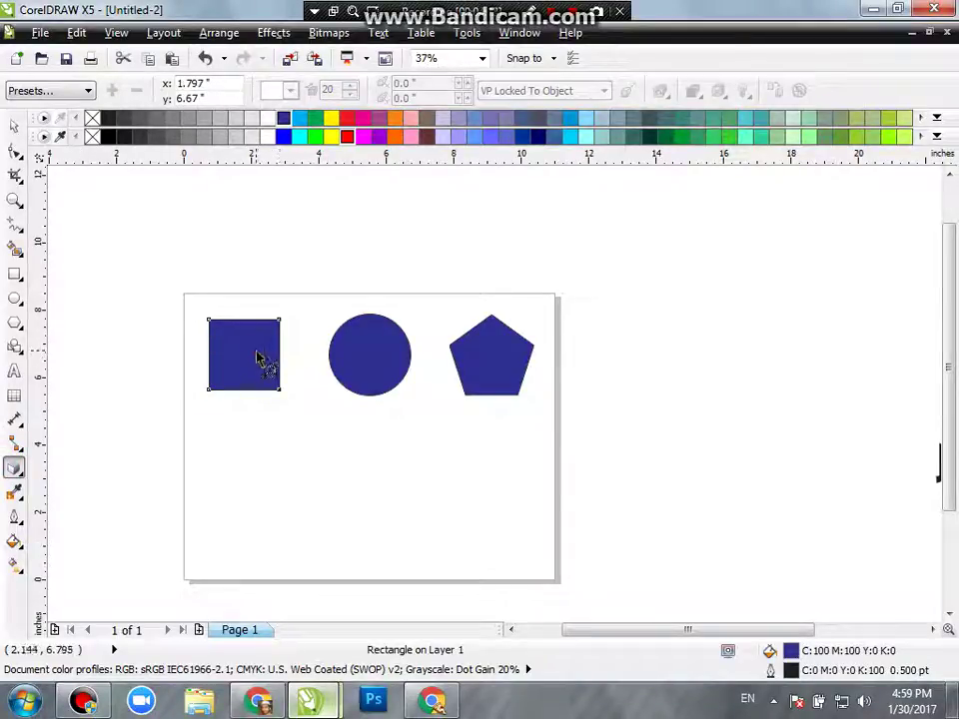
mouse_move(257, 360)
mouse_down()
mouse_move(174, 418)
mouse_move(165, 440)
mouse_move(153, 433)
mouse_up()
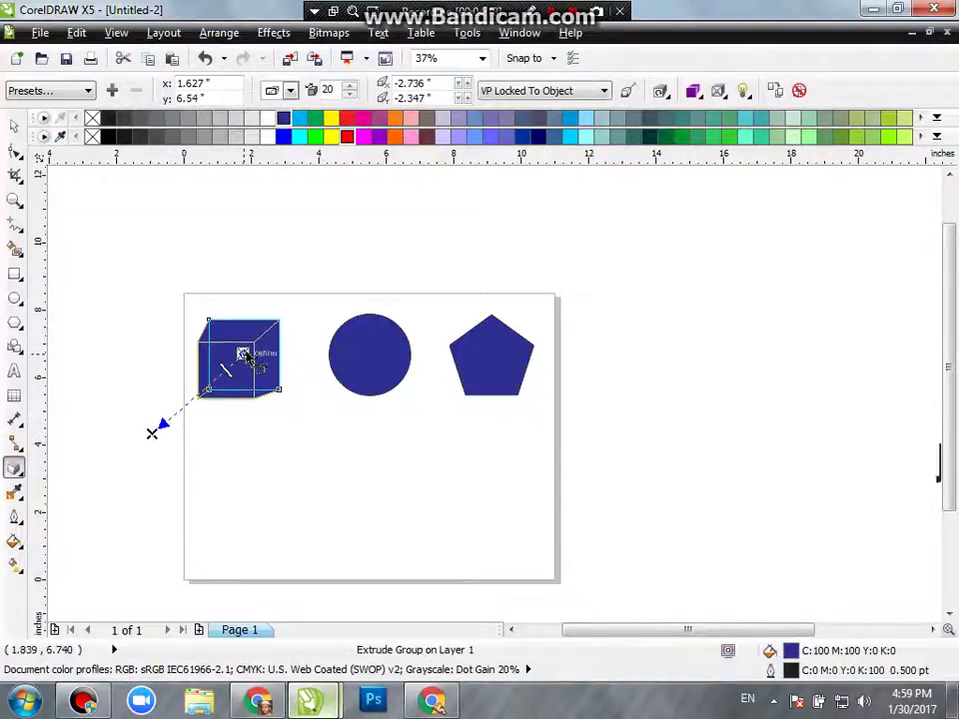
scroll(245, 355, up, 4)
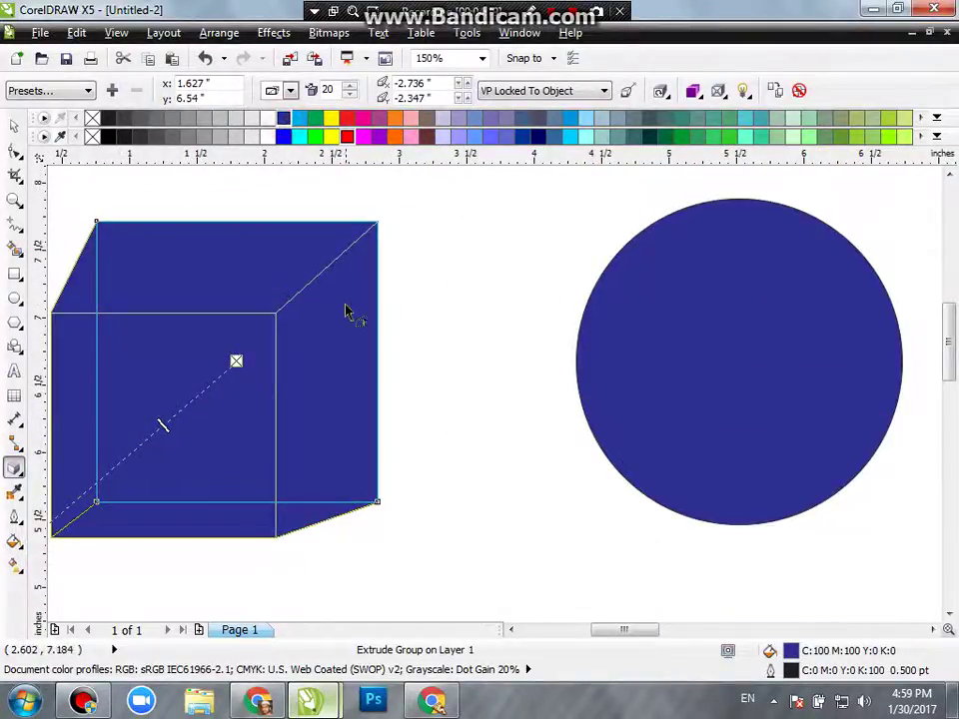
scroll(353, 314, down, 2)
click(14, 125)
click(208, 234)
scroll(178, 285, up, 1)
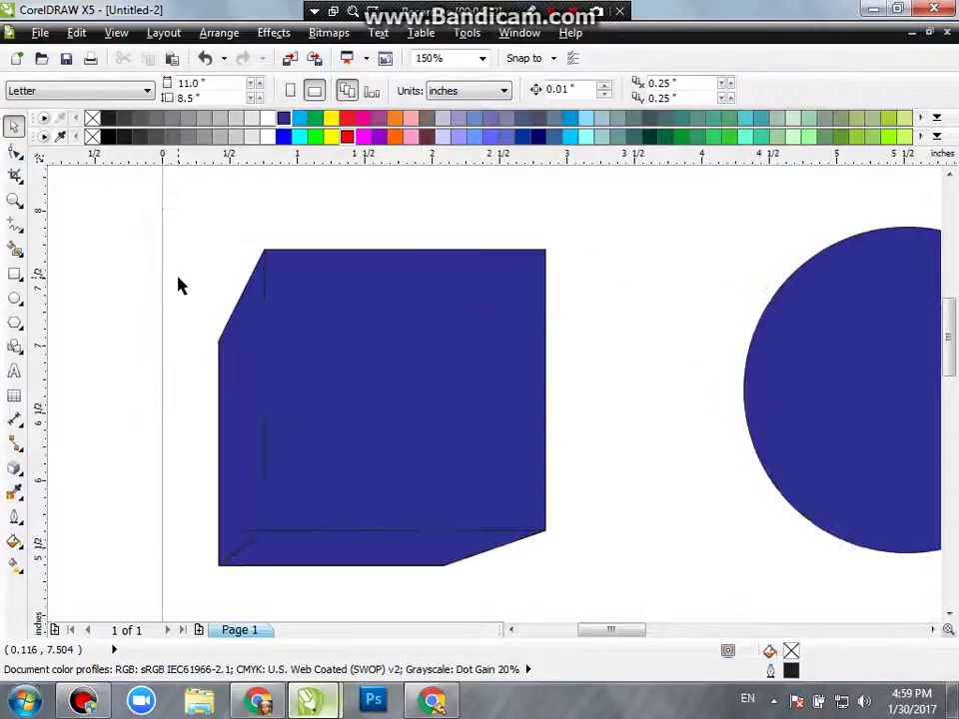
scroll(298, 353, down, 1)
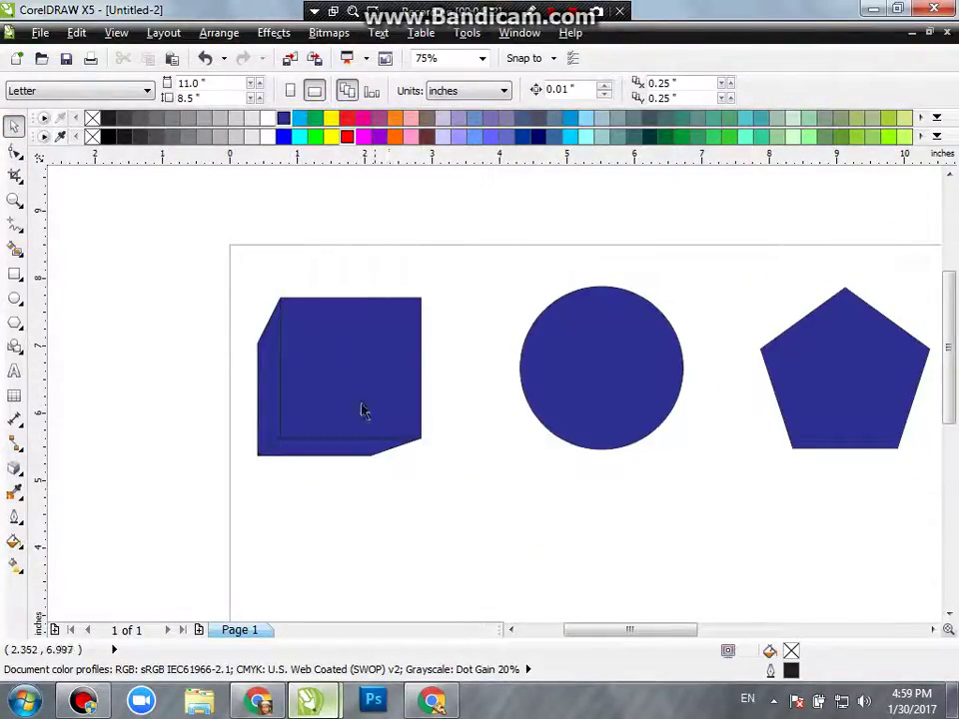
- Reselect the block, set its extrusion to recede toward the upper right, and deepen it toward the lower left
click(316, 355)
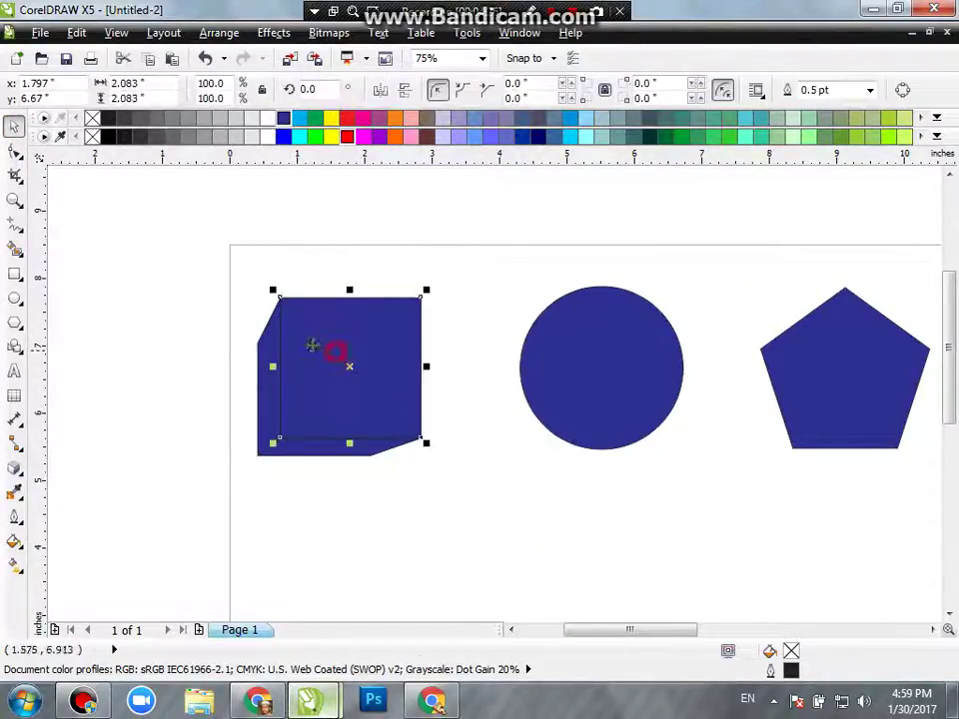
click(284, 205)
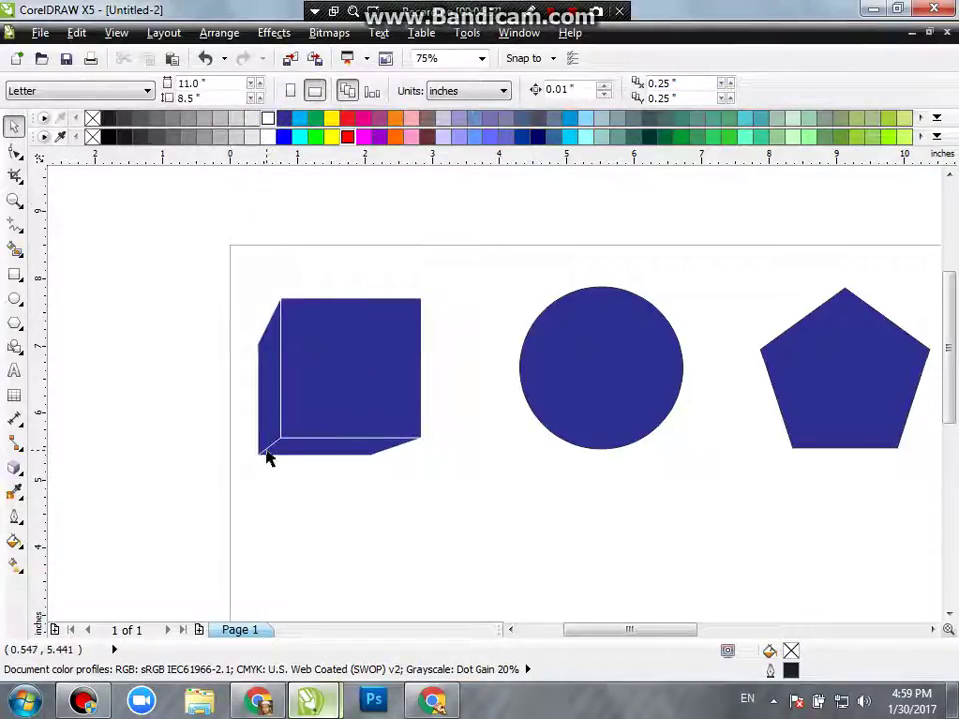
scroll(280, 439, up, 2)
scroll(291, 422, down, 2)
click(541, 364)
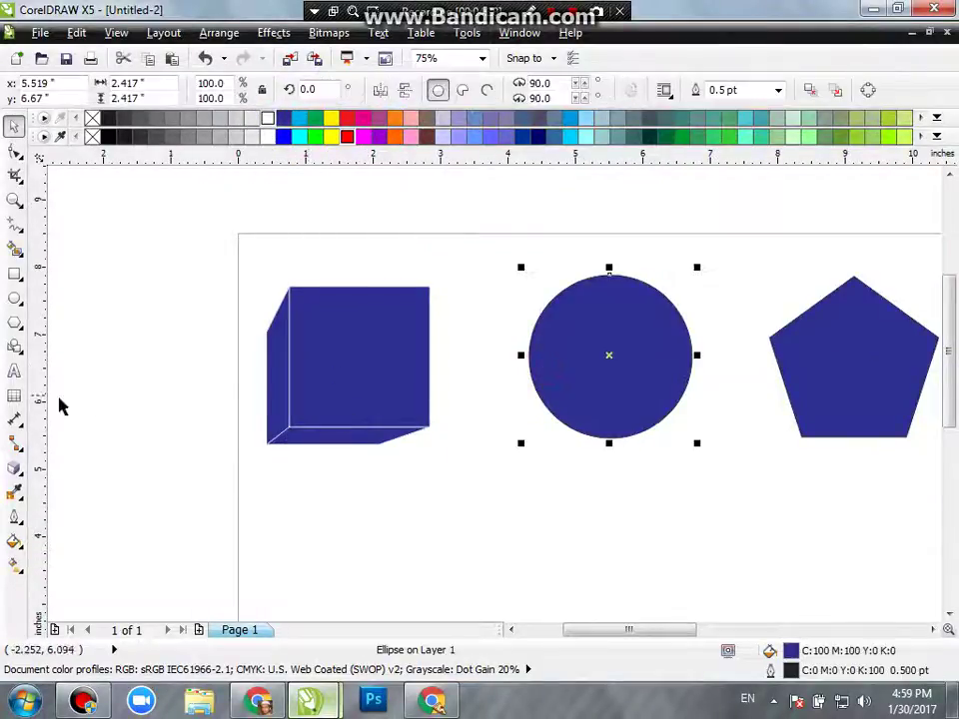
click(342, 345)
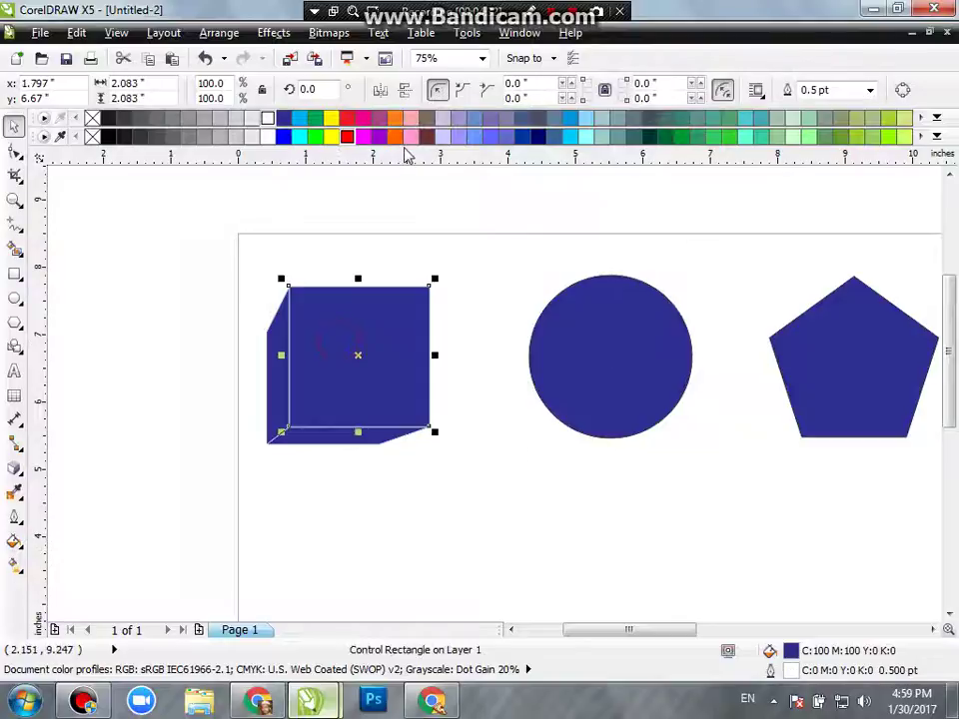
click(14, 466)
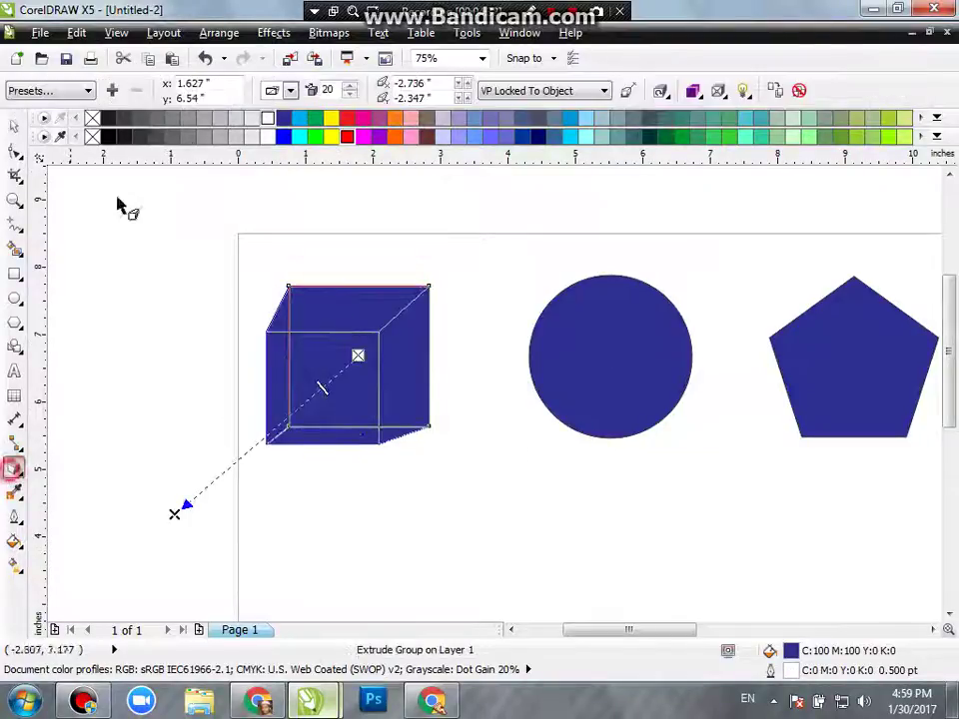
click(290, 90)
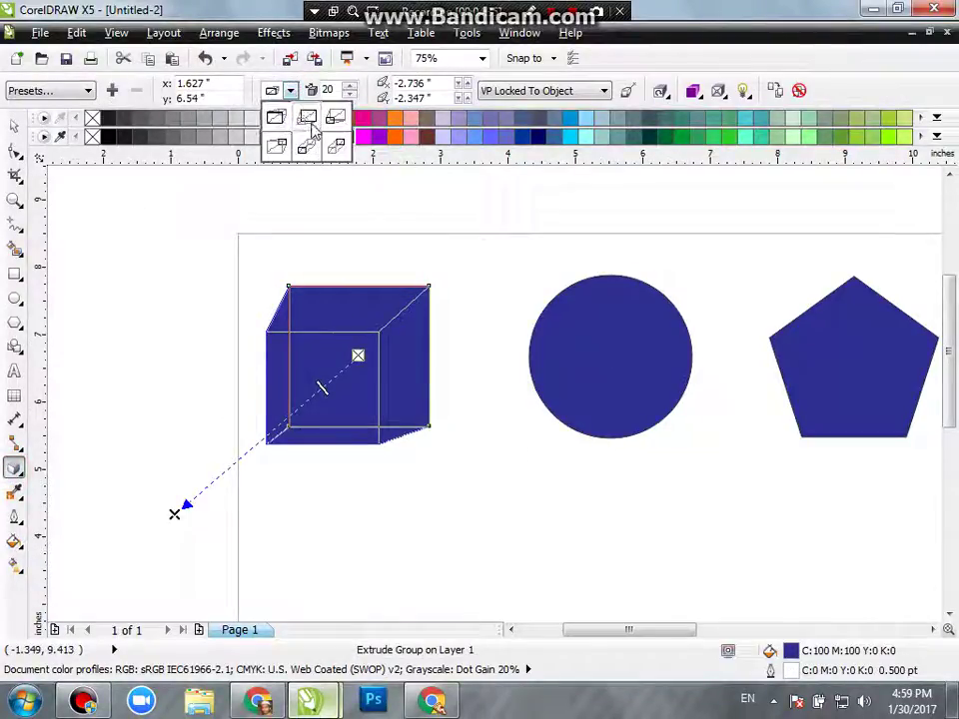
click(306, 119)
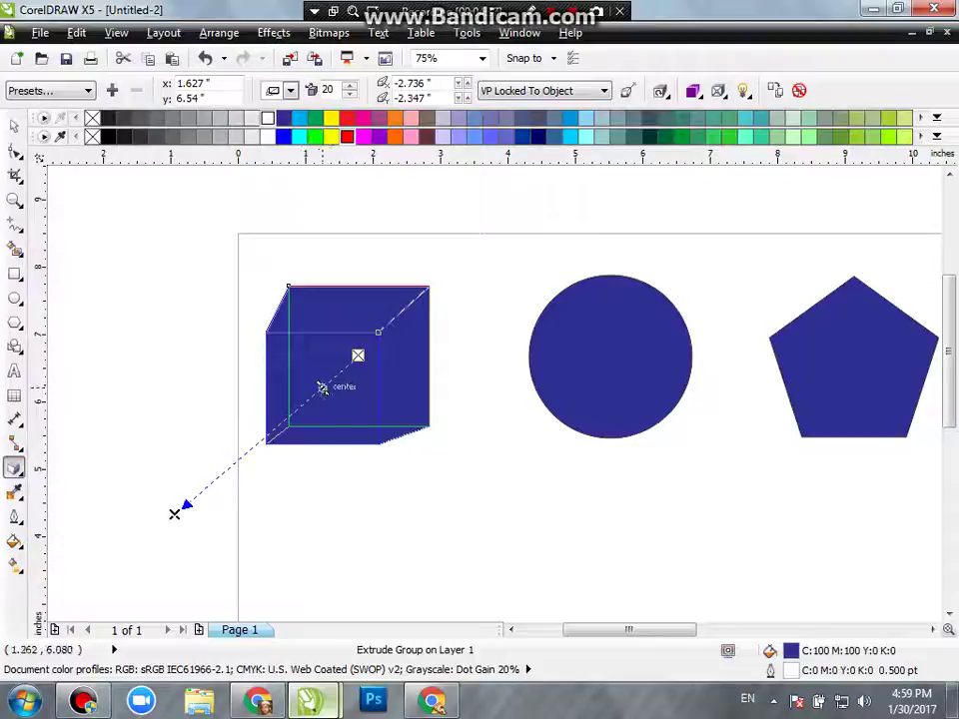
drag(322, 388, 243, 475)
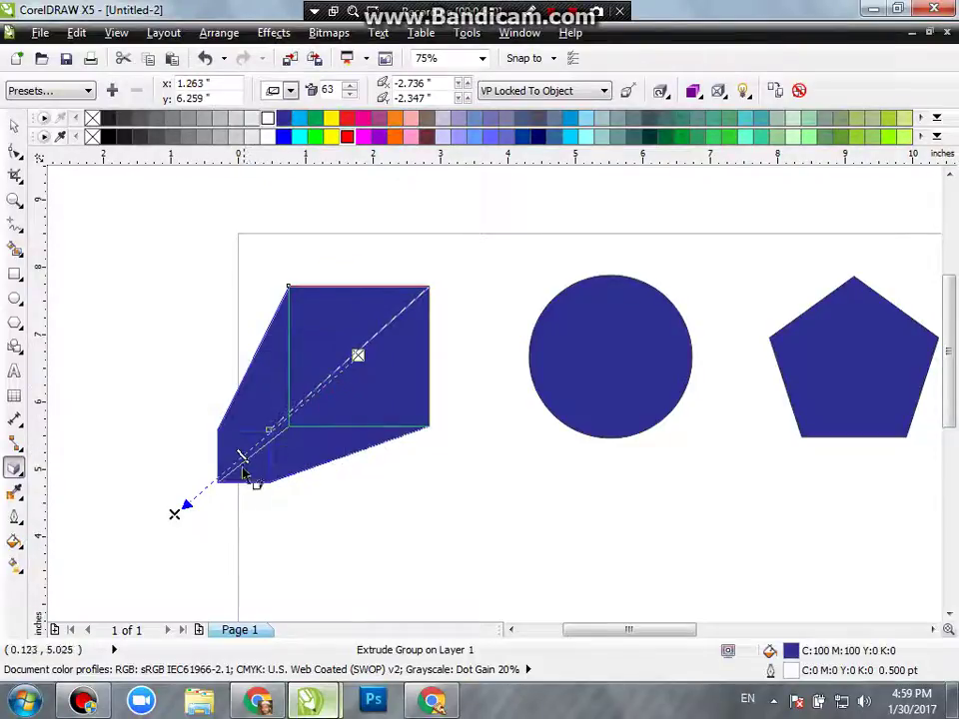
click(14, 125)
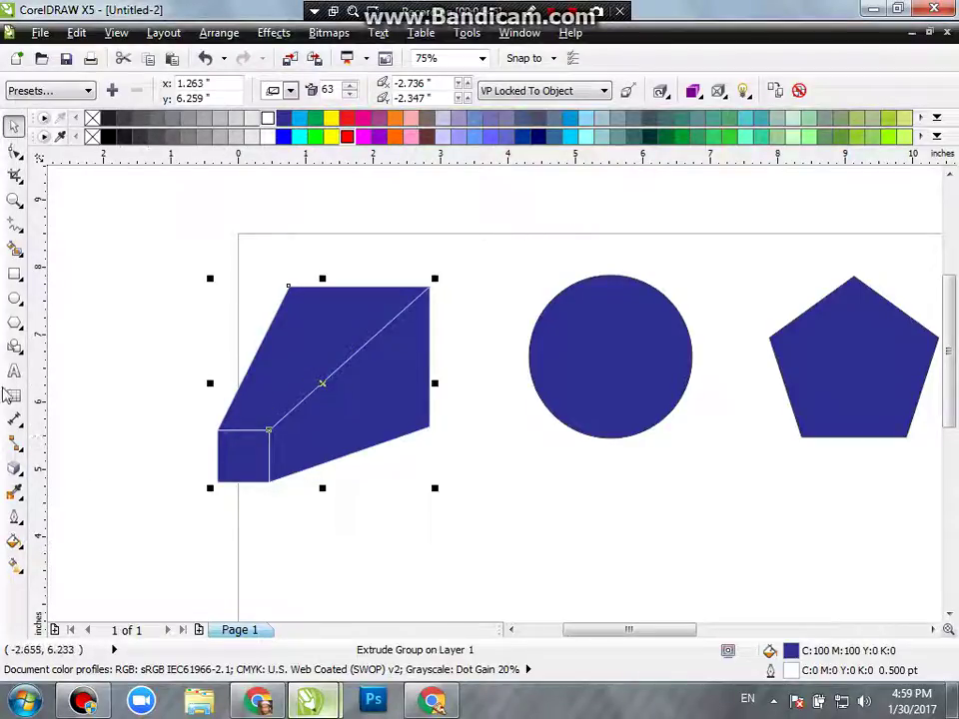
- Make the extrusion shallower and try extrusion types, including one extending back to the upper right
click(14, 467)
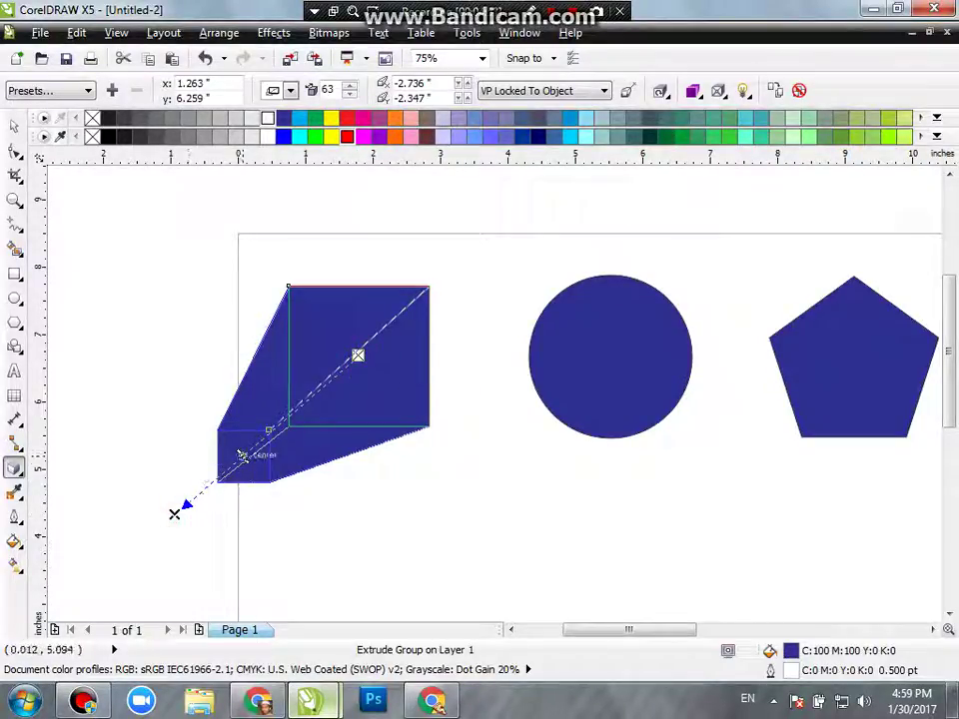
mouse_move(246, 457)
mouse_down()
mouse_move(324, 388)
mouse_move(301, 406)
mouse_up()
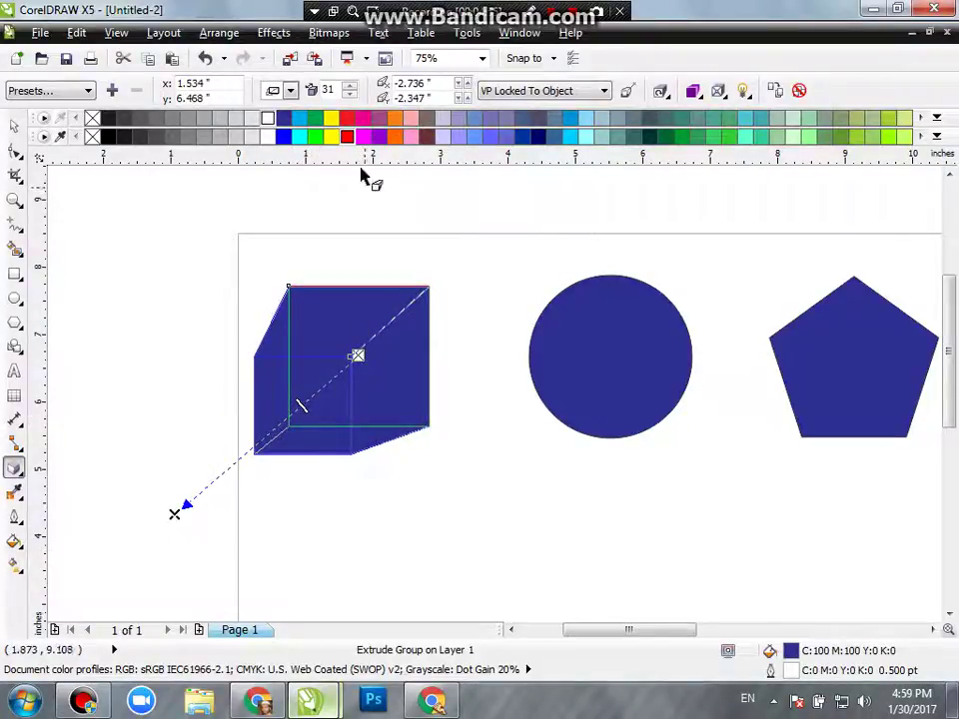
click(289, 91)
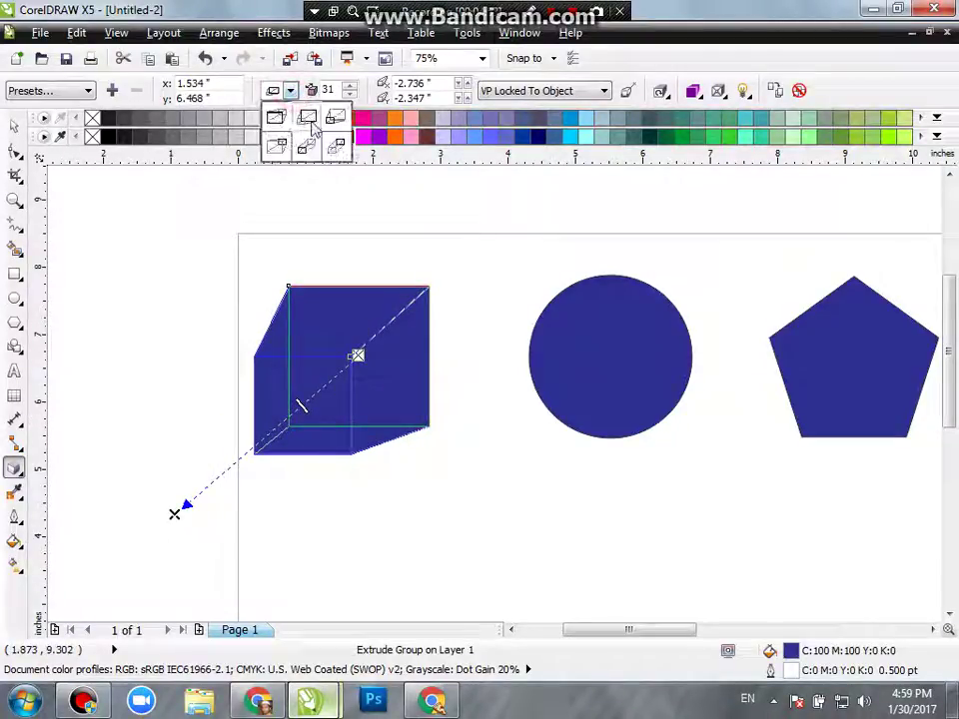
click(315, 129)
click(289, 91)
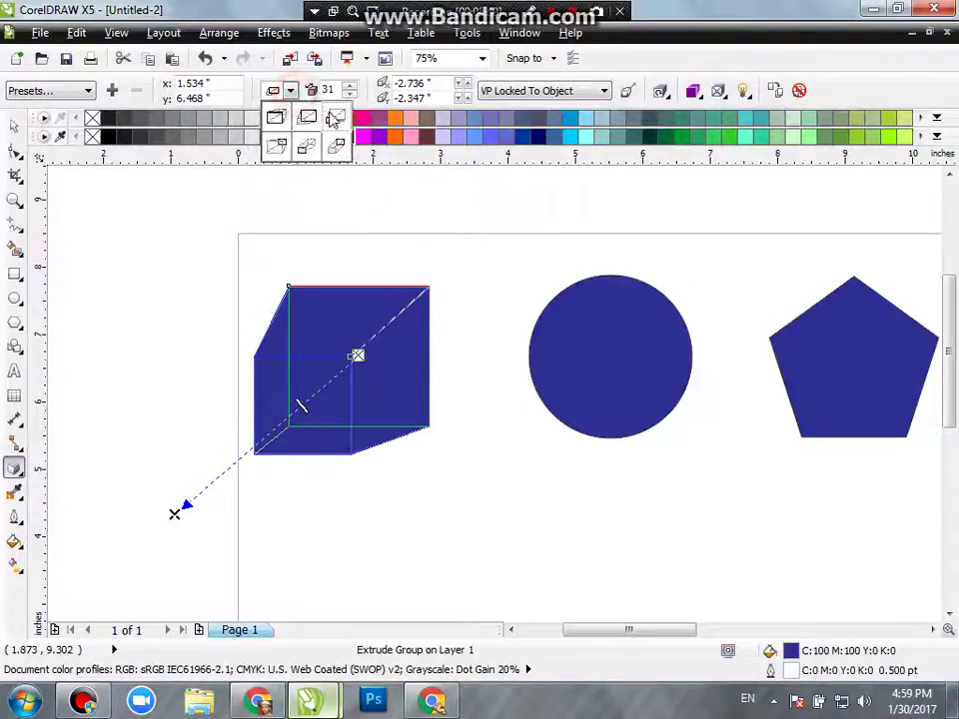
click(334, 120)
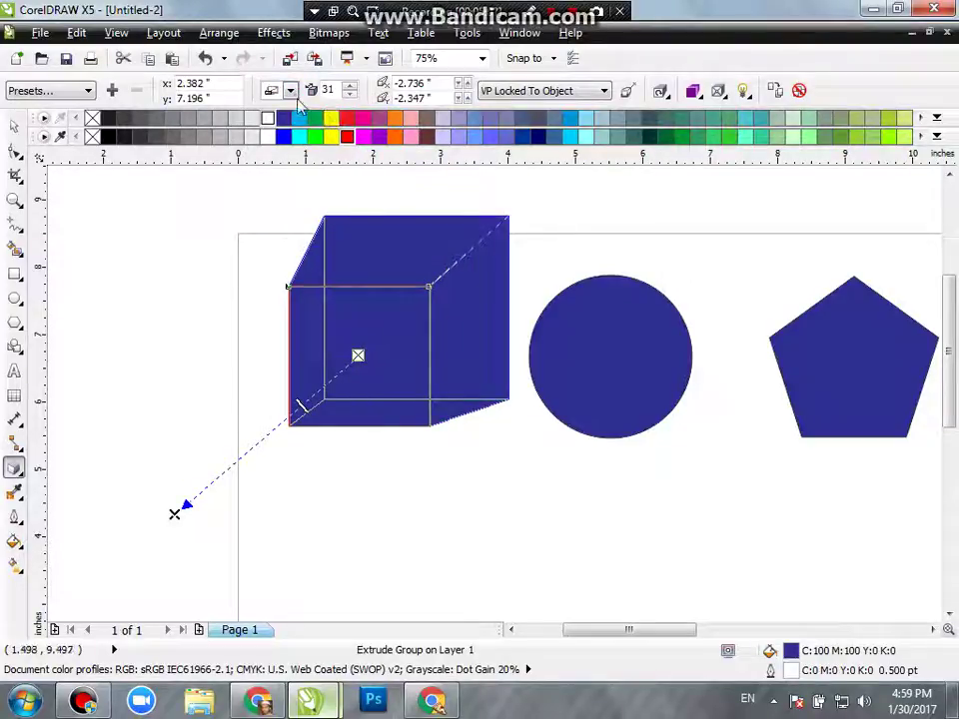
- Settle on an extrusion type sending the block back toward the lower left, then deselect it
click(290, 91)
click(279, 142)
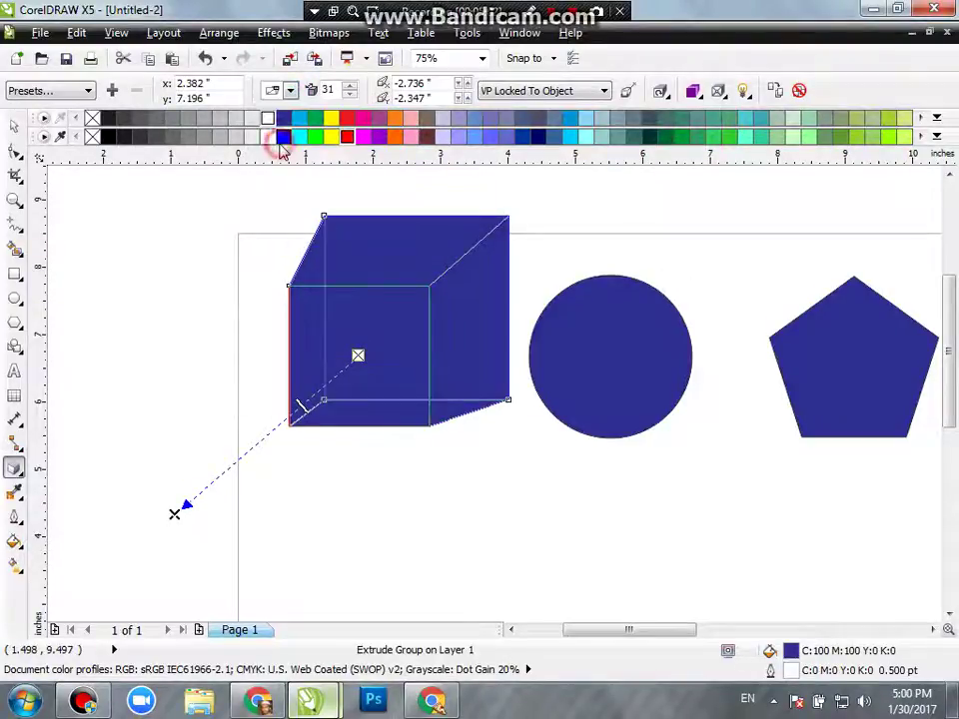
click(289, 91)
click(307, 145)
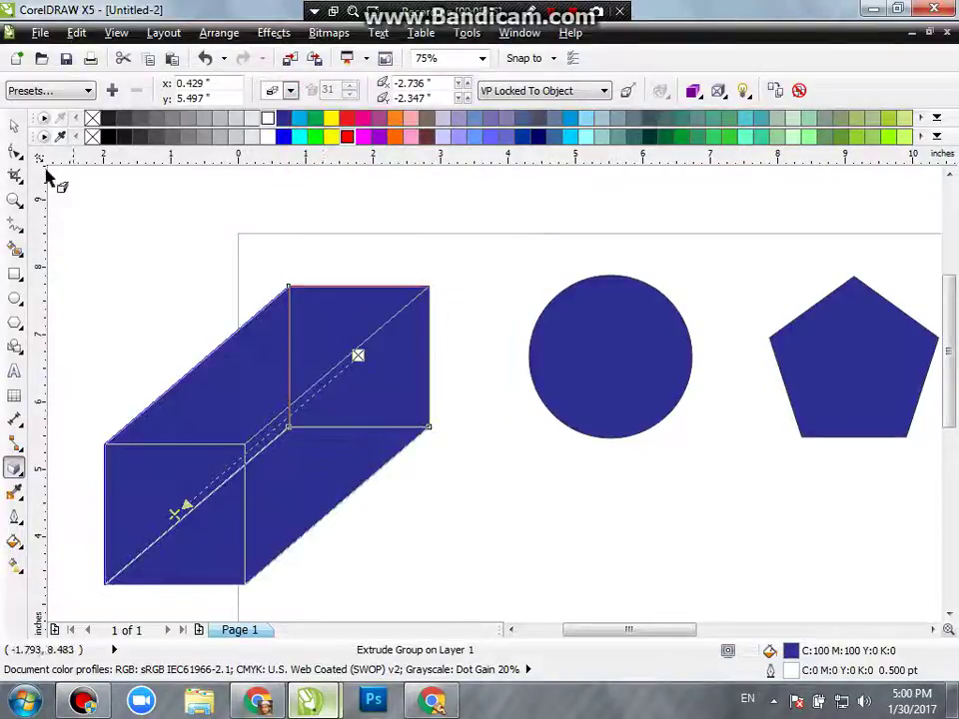
click(14, 125)
scroll(258, 299, down, 2)
scroll(170, 295, up, 2)
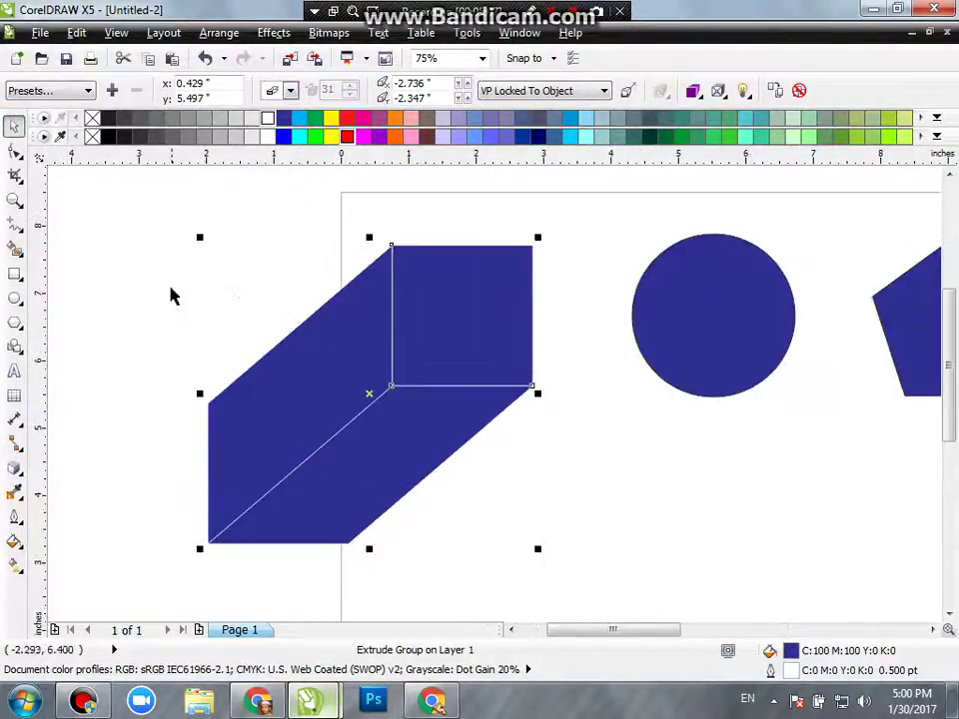
click(170, 295)
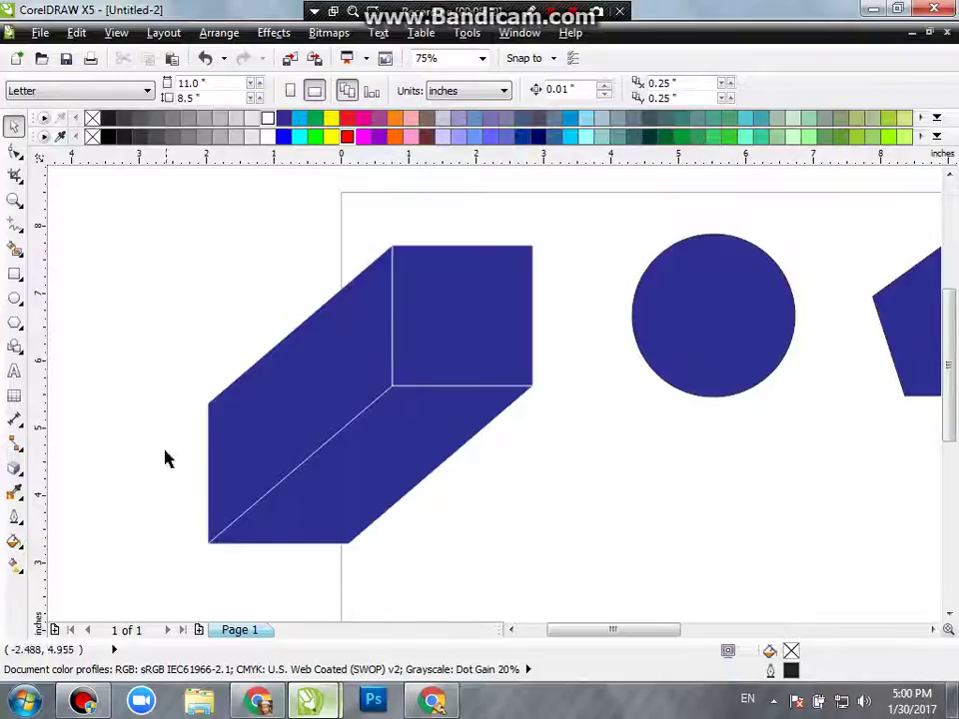
- Select the extruded blue block and switch to the Interactive Extrude tool to show its settings
click(346, 355)
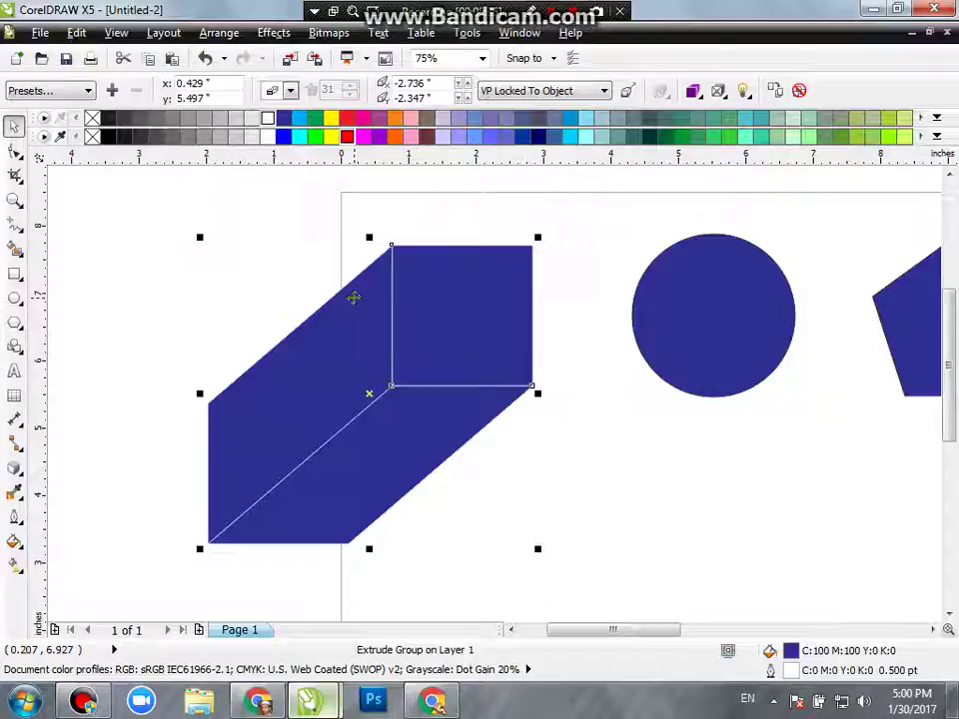
click(700, 269)
click(454, 309)
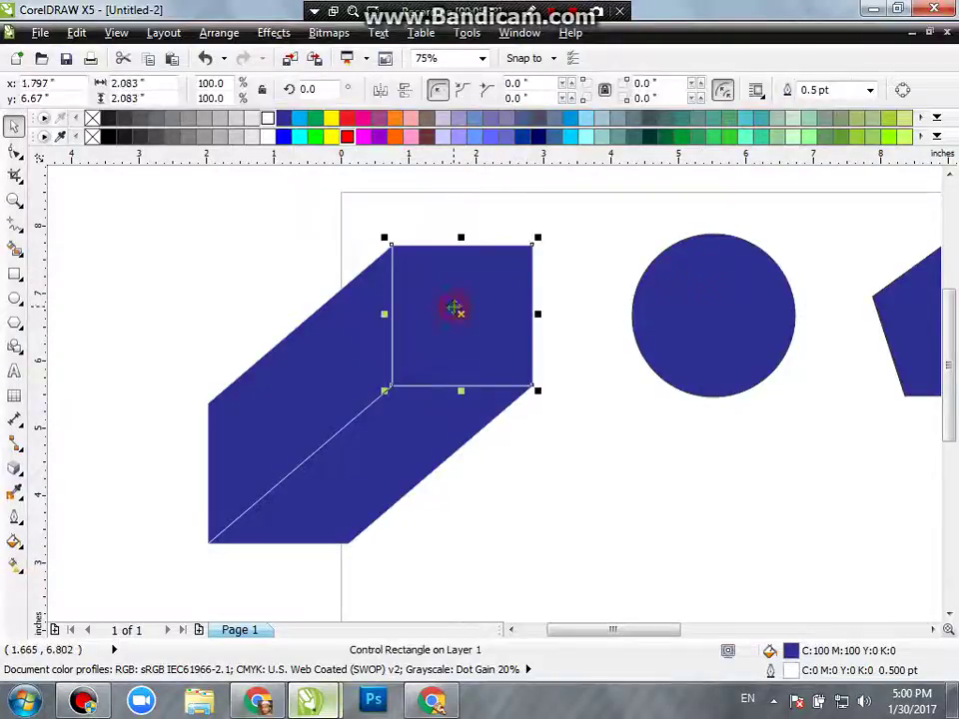
click(14, 470)
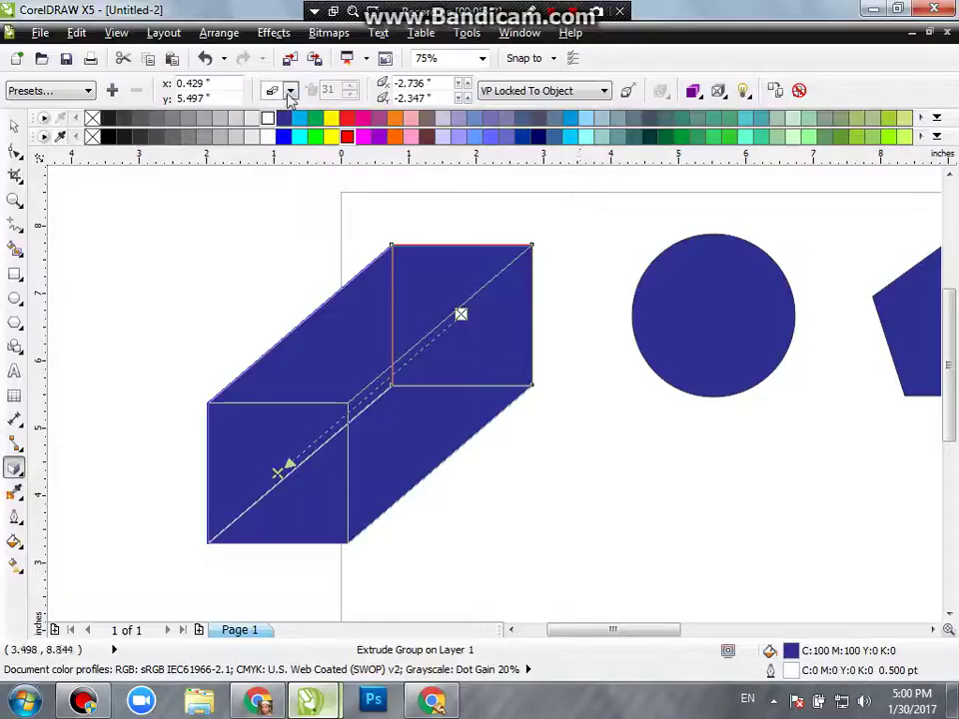
- Shade the box's extrusion blue to black, then try rotating it, triggering the parallel-extrusion error
click(693, 92)
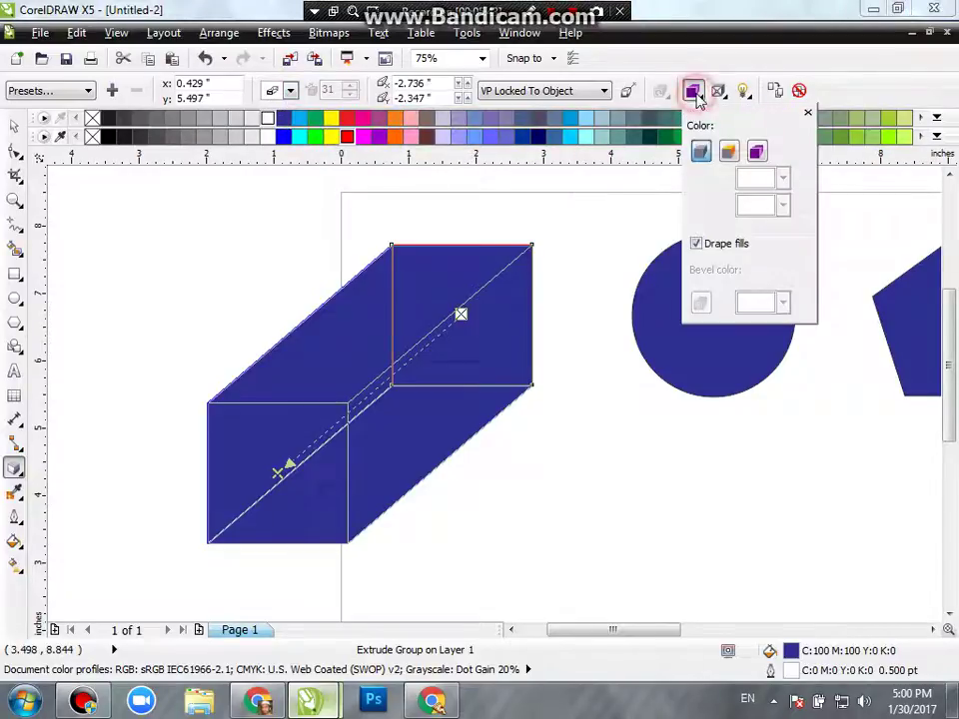
click(730, 153)
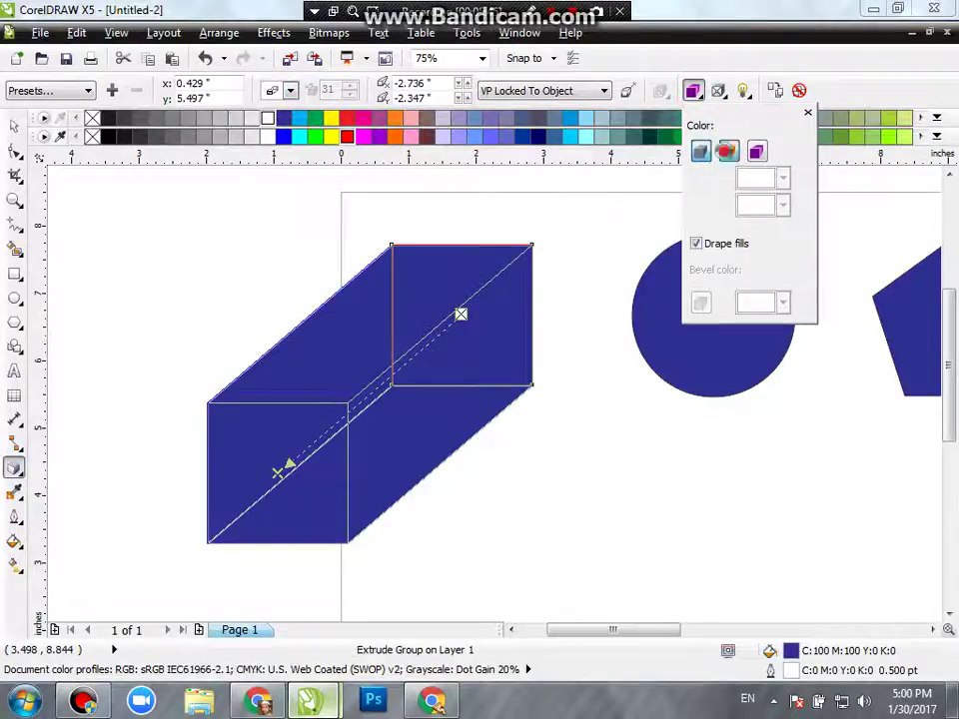
click(756, 151)
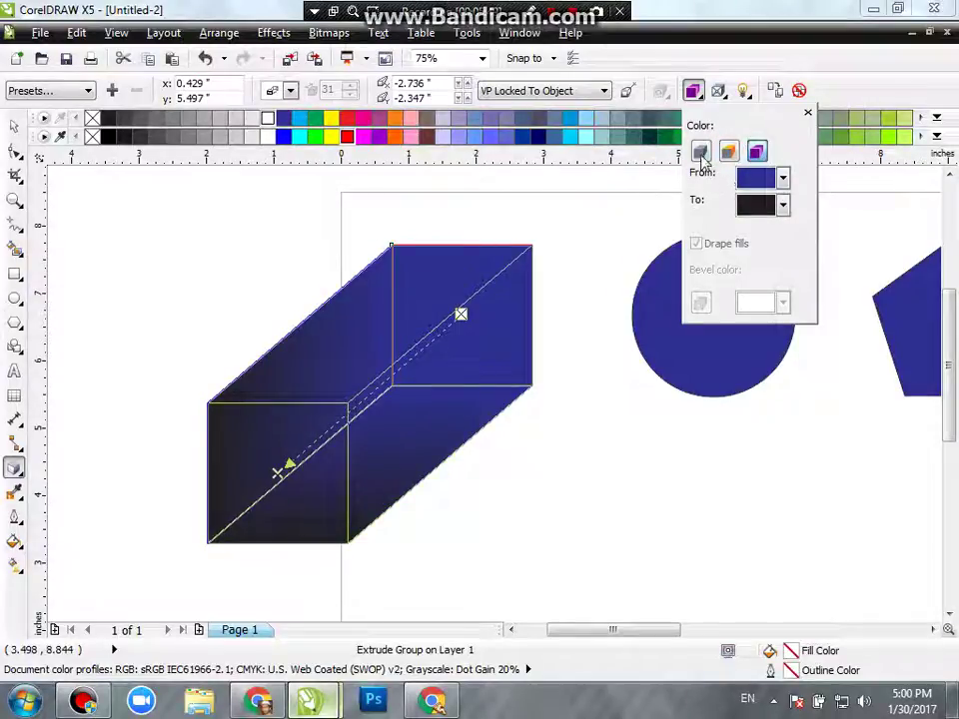
click(700, 153)
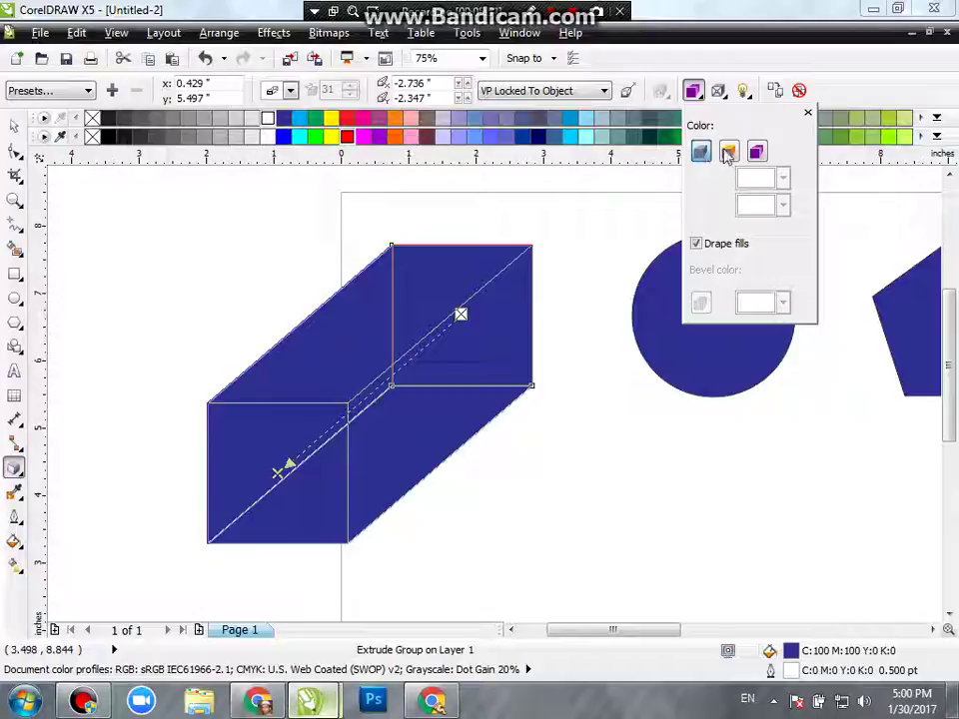
click(728, 157)
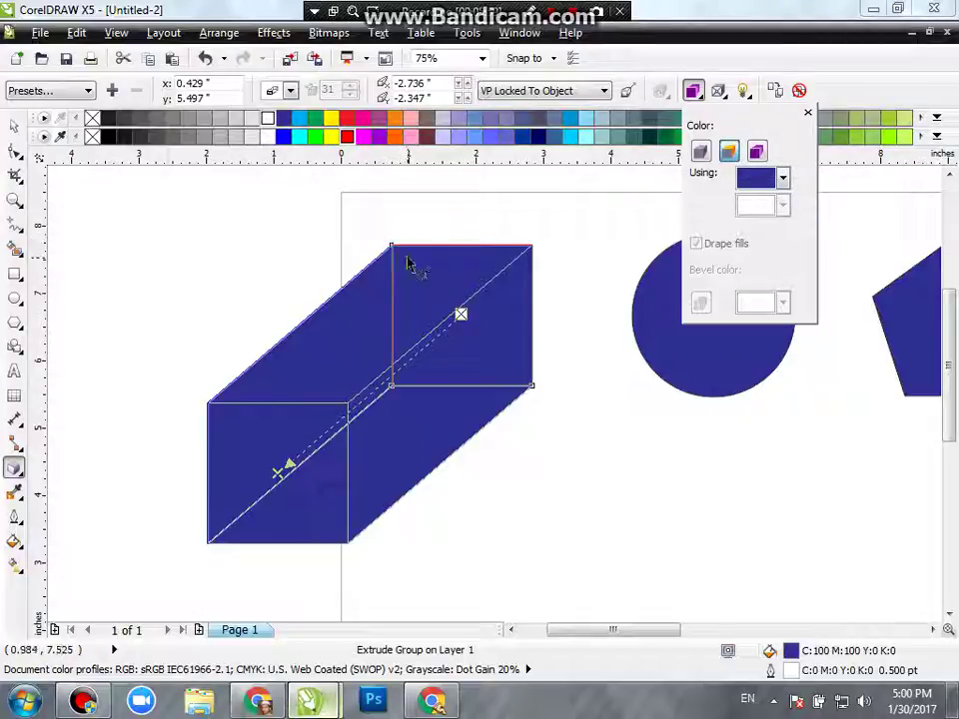
click(760, 152)
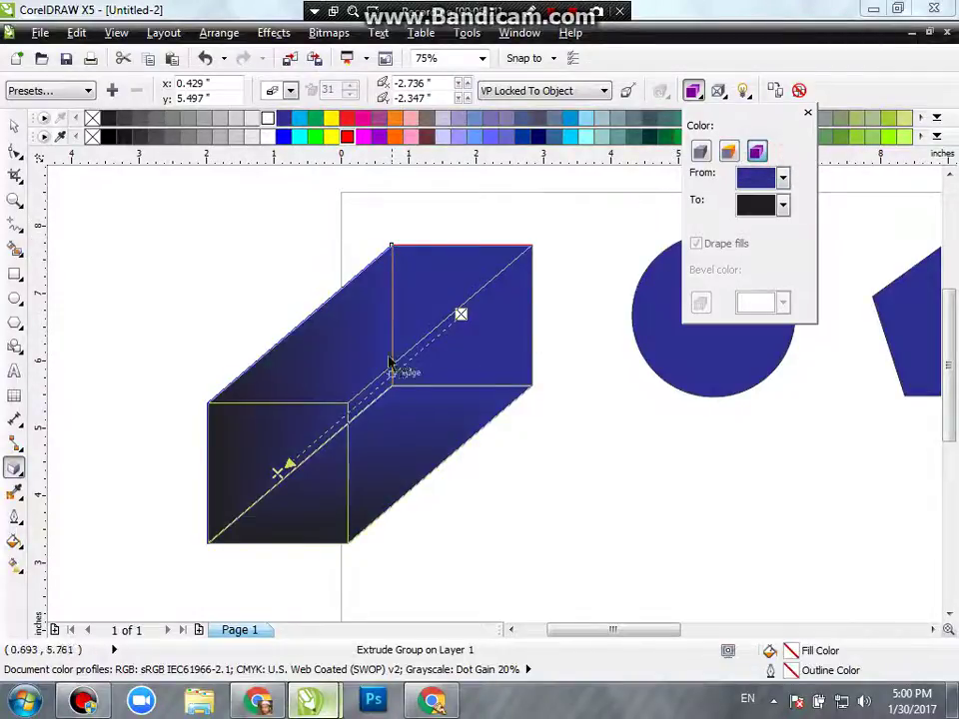
click(167, 367)
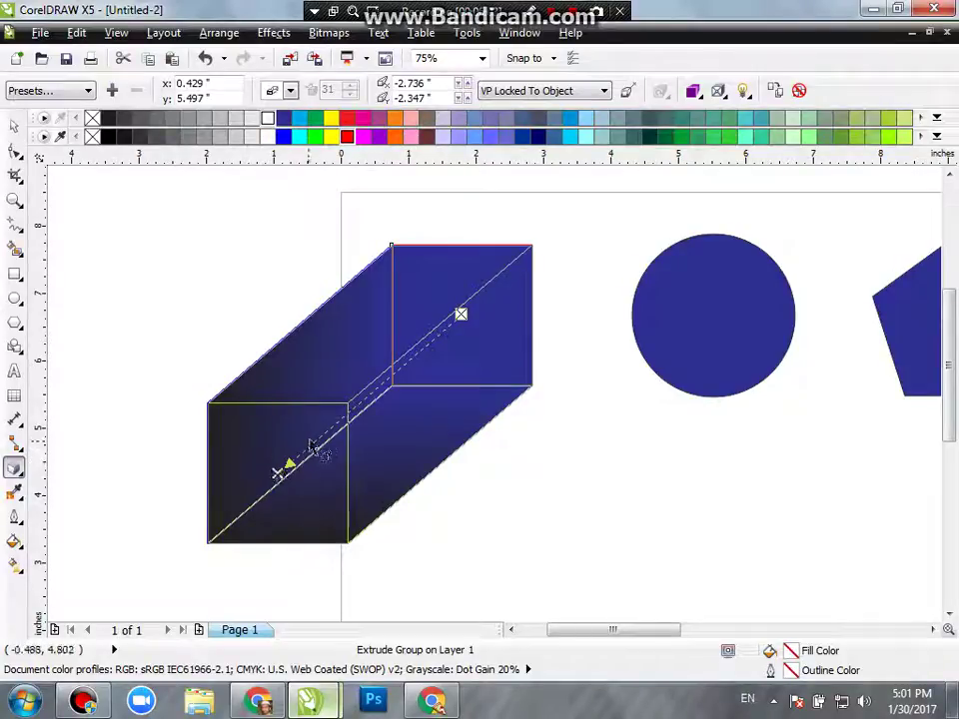
drag(392, 407, 587, 240)
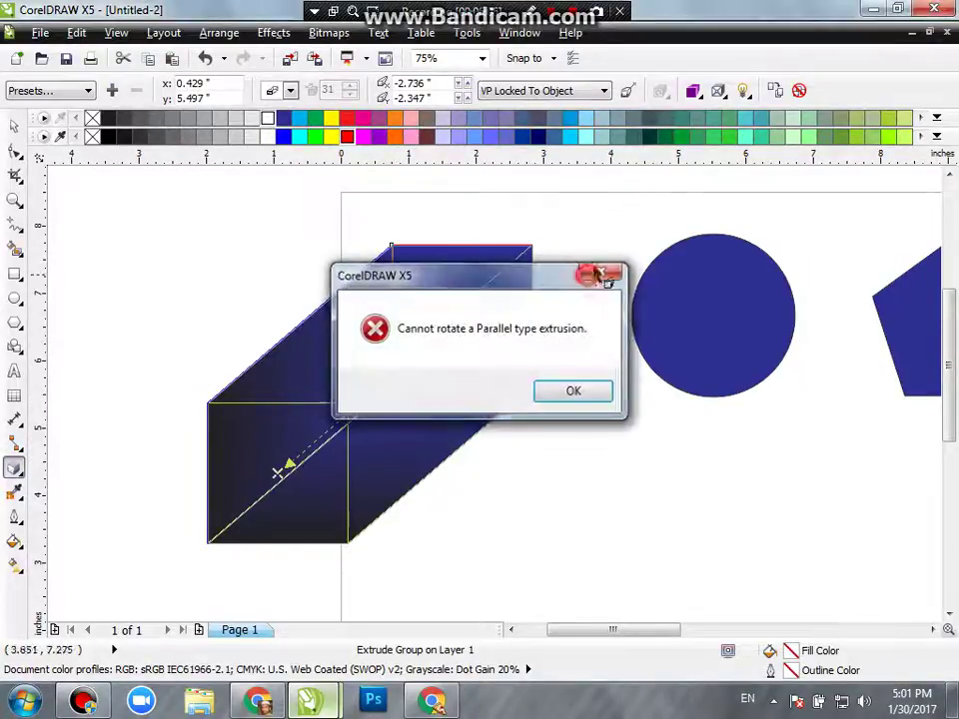
- Bevel the box's front face 0.786" deep at 49.8°, then deselect it
click(600, 273)
click(719, 91)
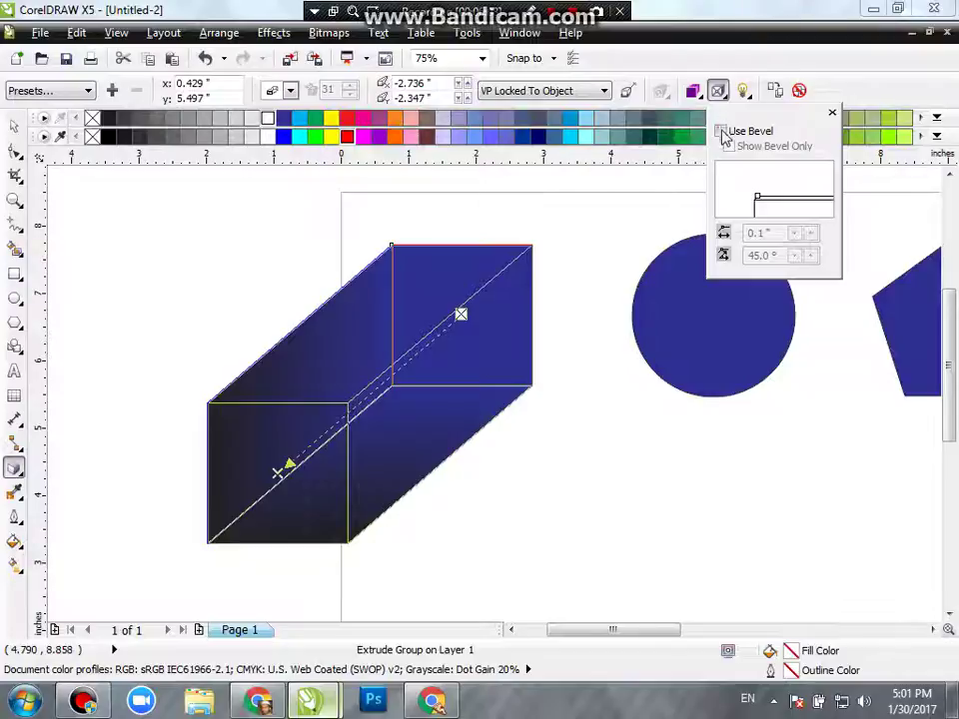
click(722, 131)
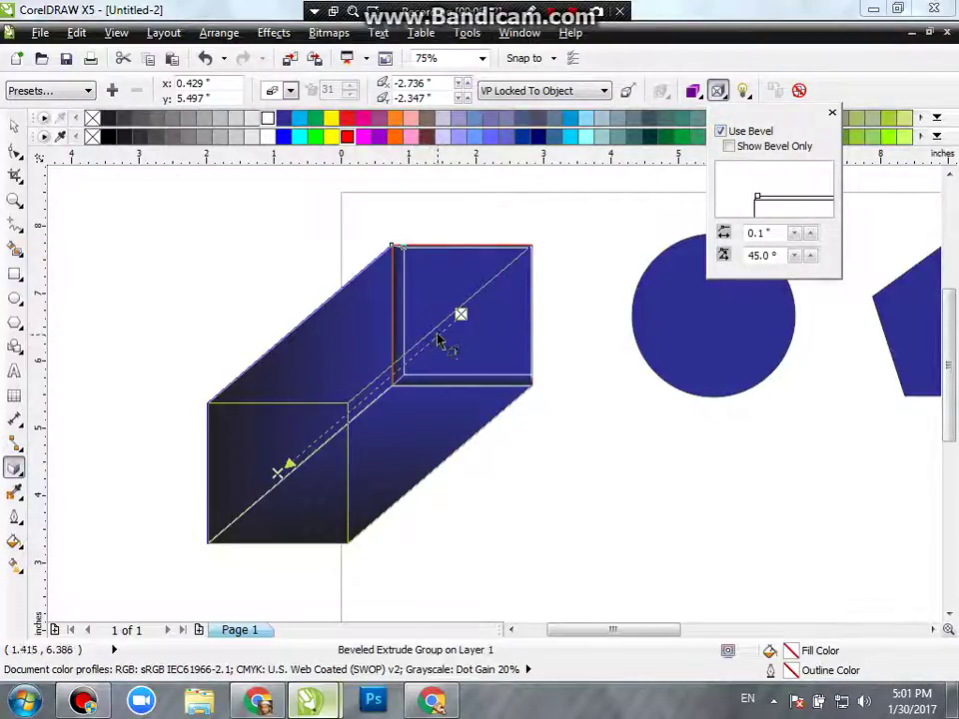
drag(759, 199, 736, 176)
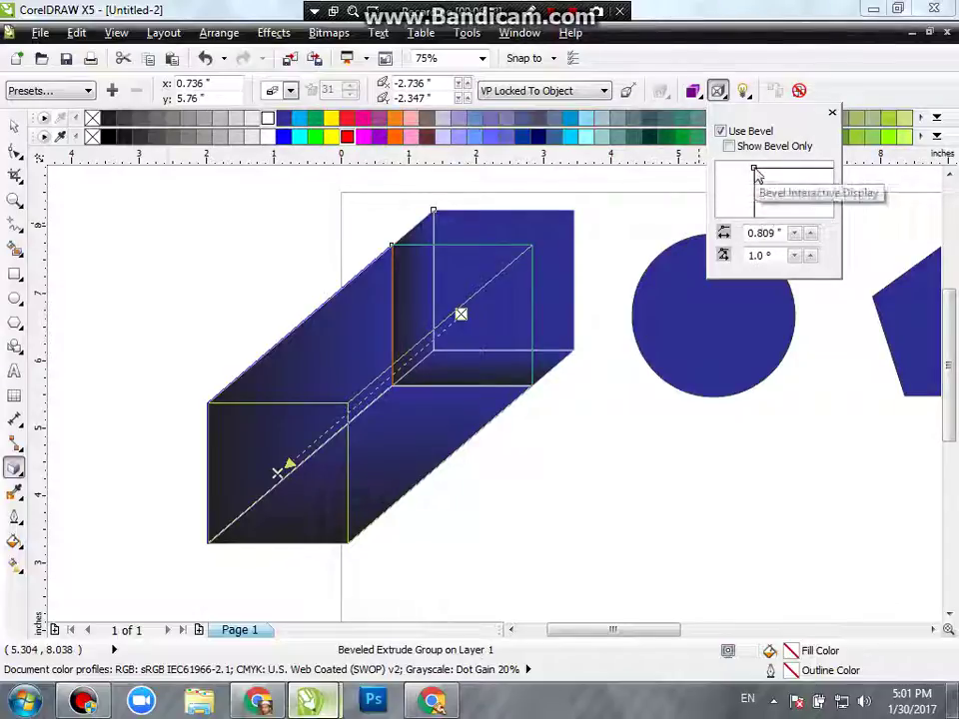
drag(755, 163, 793, 173)
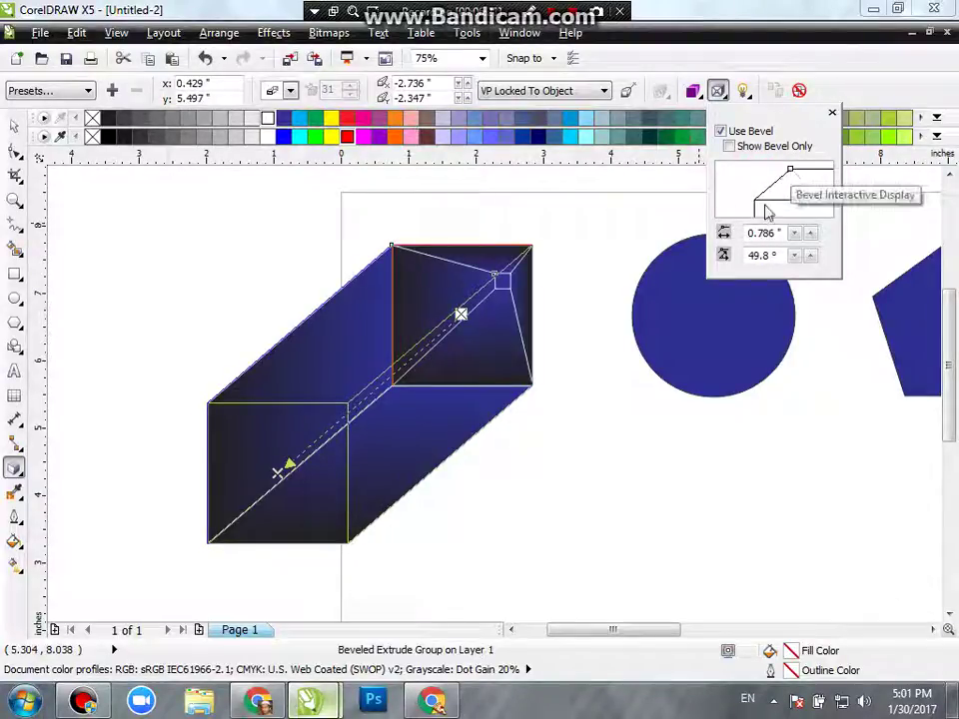
click(627, 278)
click(14, 126)
click(217, 222)
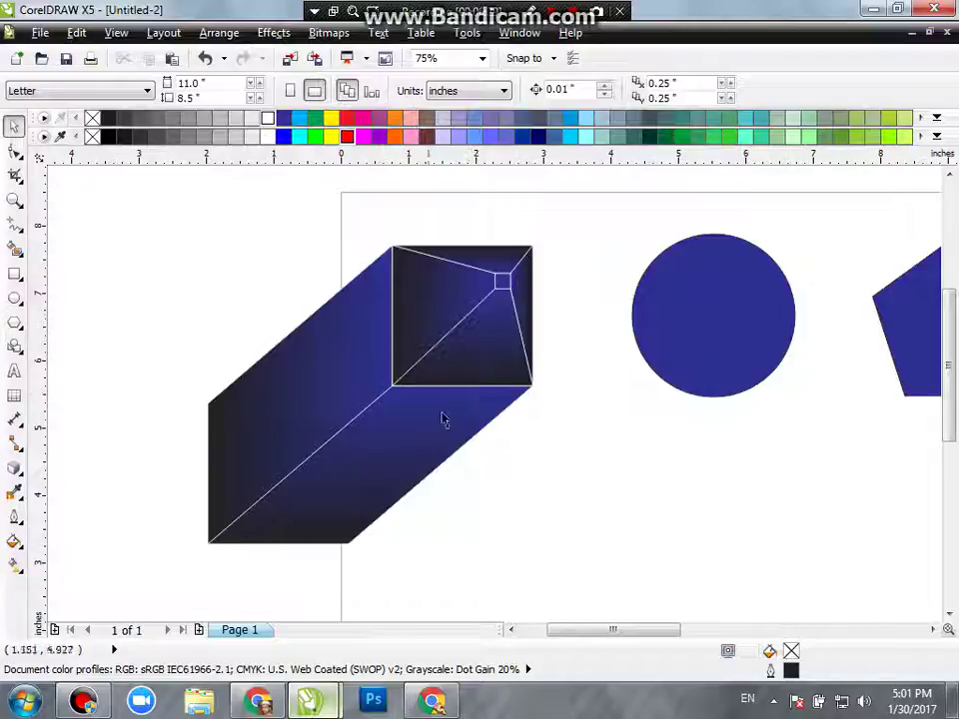
- Change the box's bevel to 0.119" deep at 81.1°, leaving a small centred front square
click(498, 272)
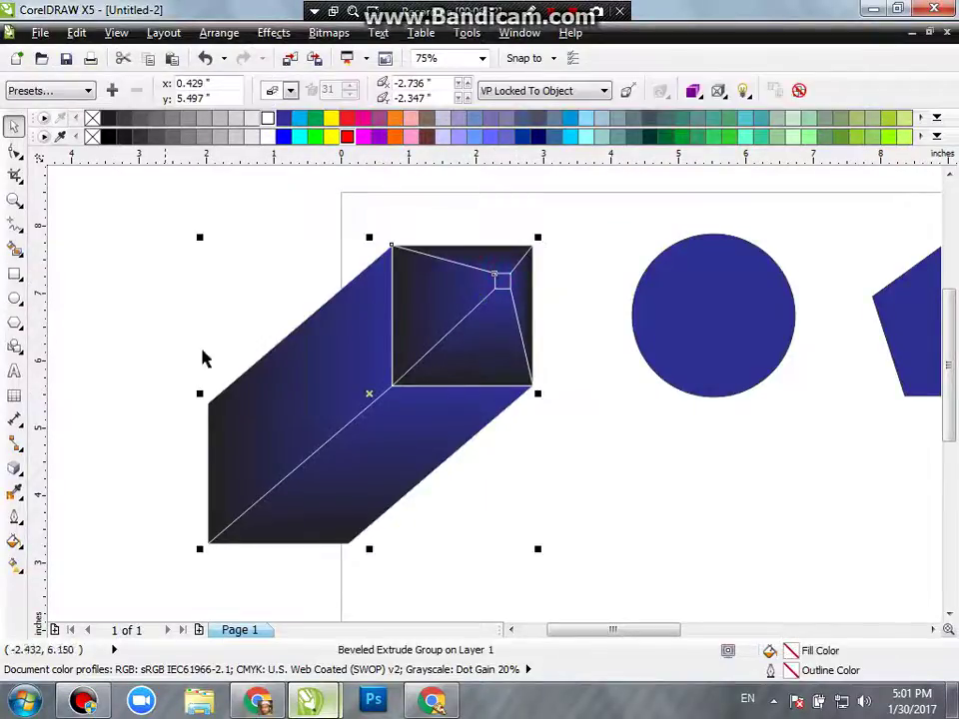
click(717, 91)
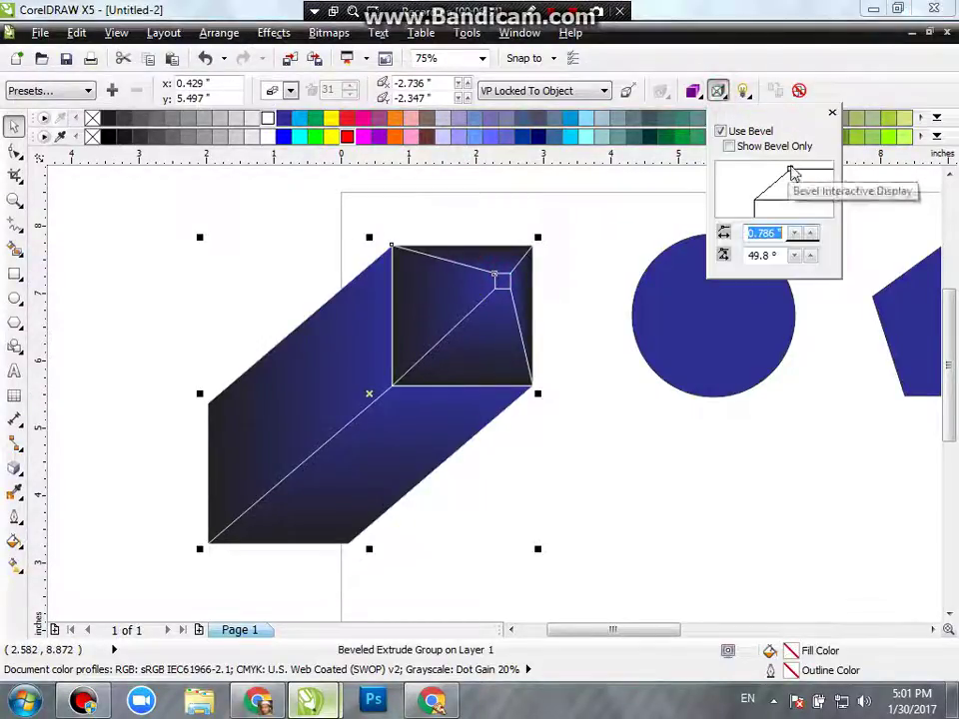
mouse_move(790, 170)
mouse_down()
mouse_move(780, 178)
mouse_move(807, 173)
mouse_move(753, 182)
mouse_up()
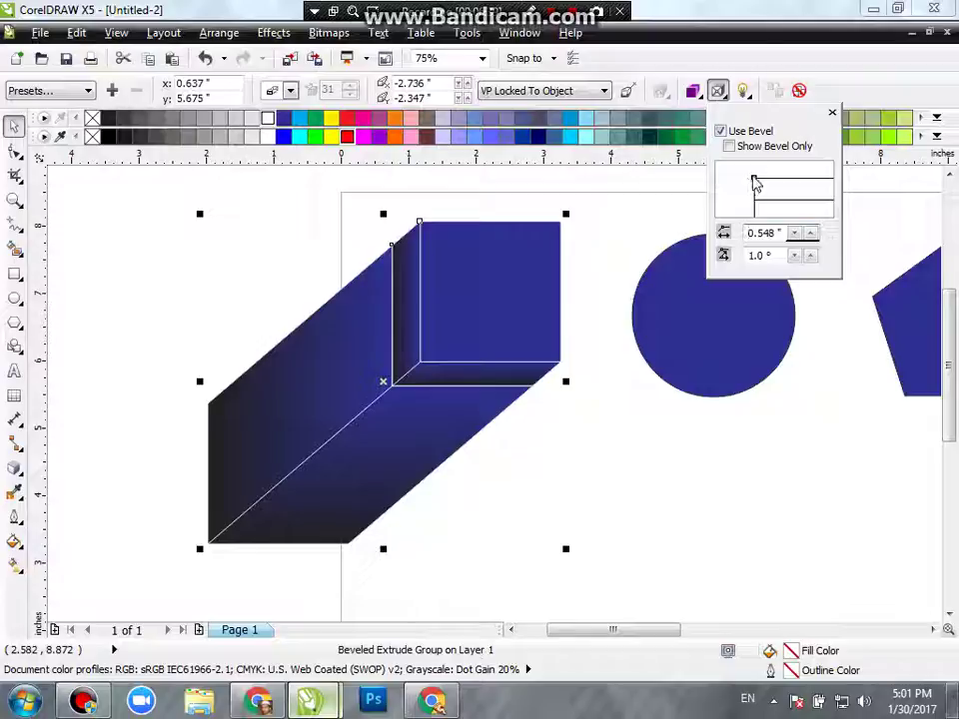
mouse_move(755, 180)
mouse_down()
mouse_move(784, 180)
mouse_move(786, 200)
mouse_up()
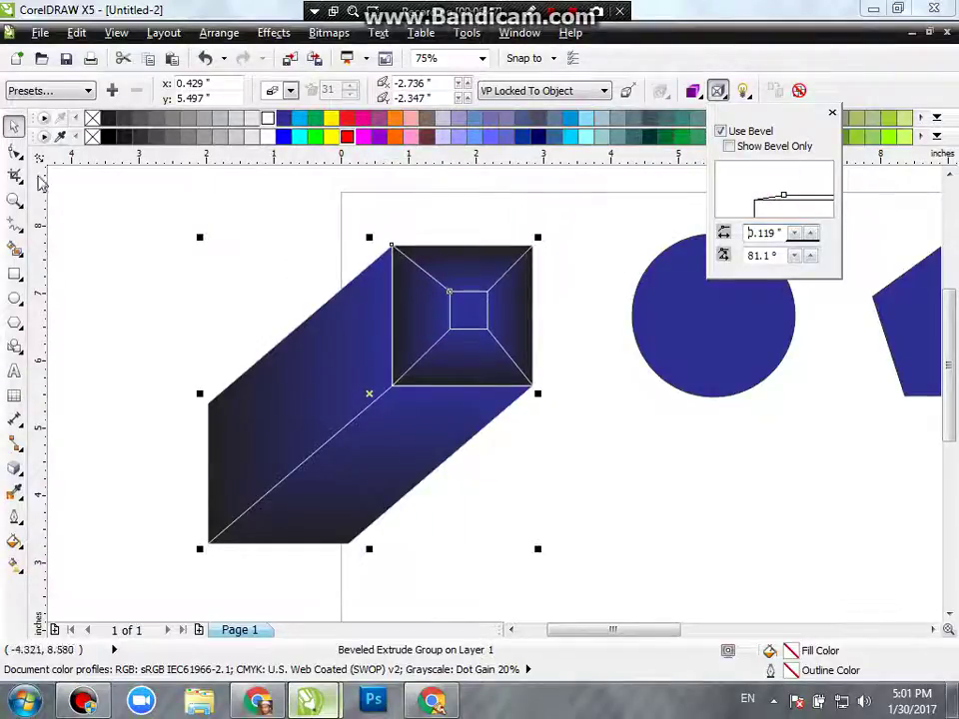
click(12, 122)
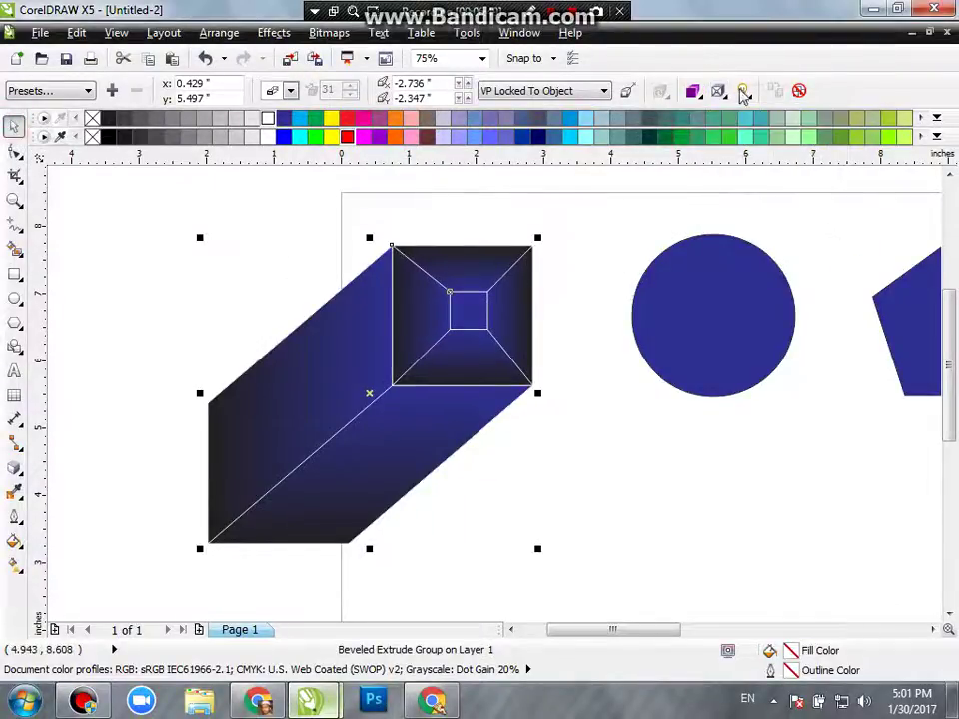
- Turn on extrude lights 1, 2 and 3, making the box's sides black and its front grey
click(746, 94)
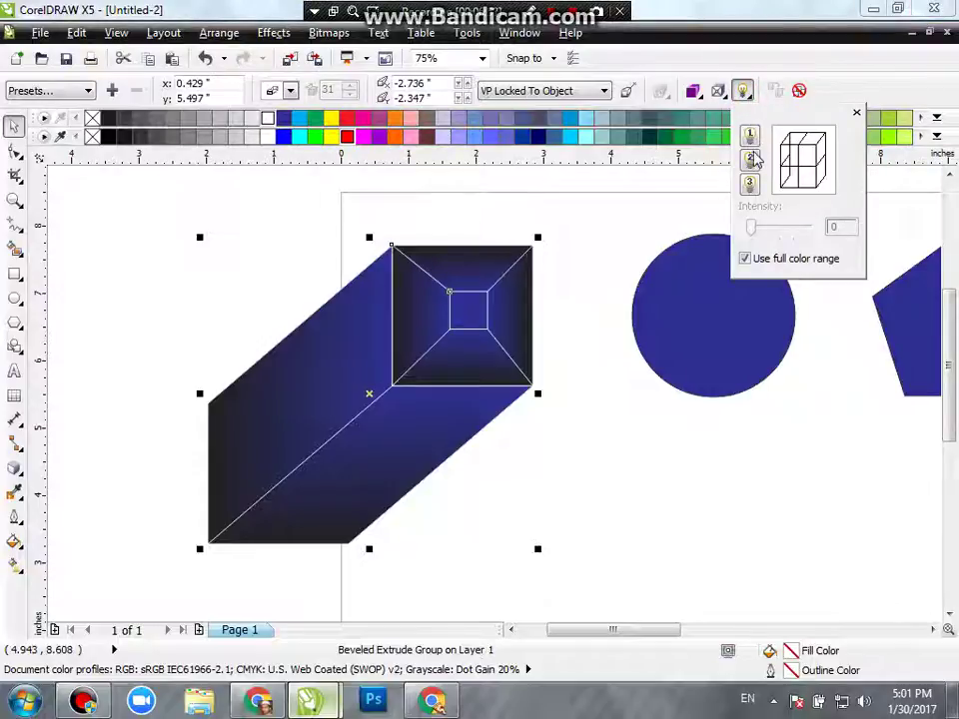
click(750, 136)
click(750, 160)
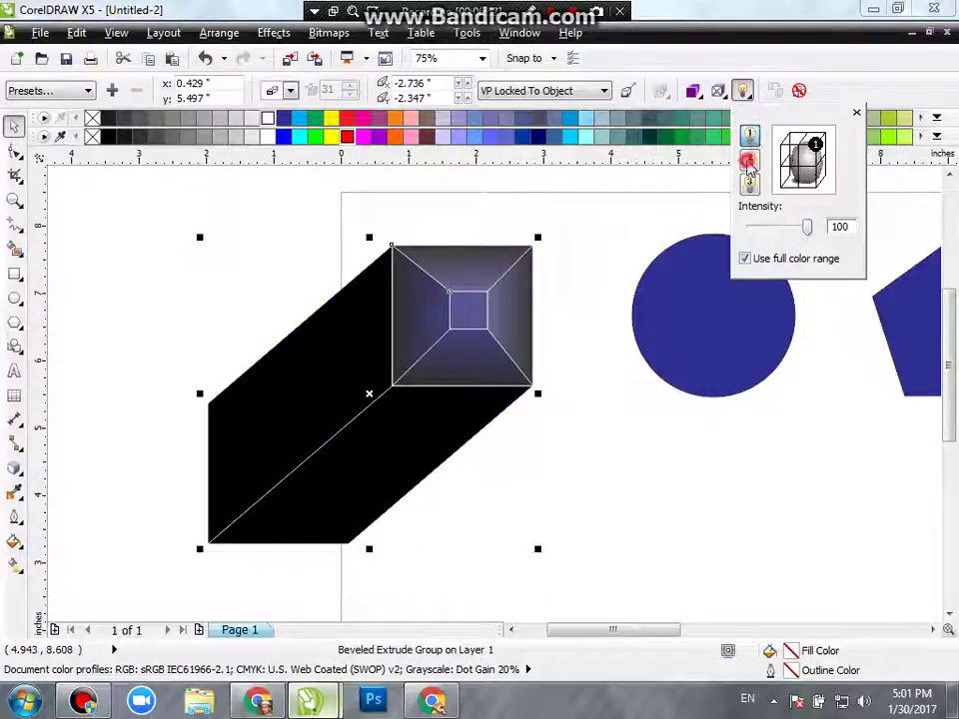
click(748, 185)
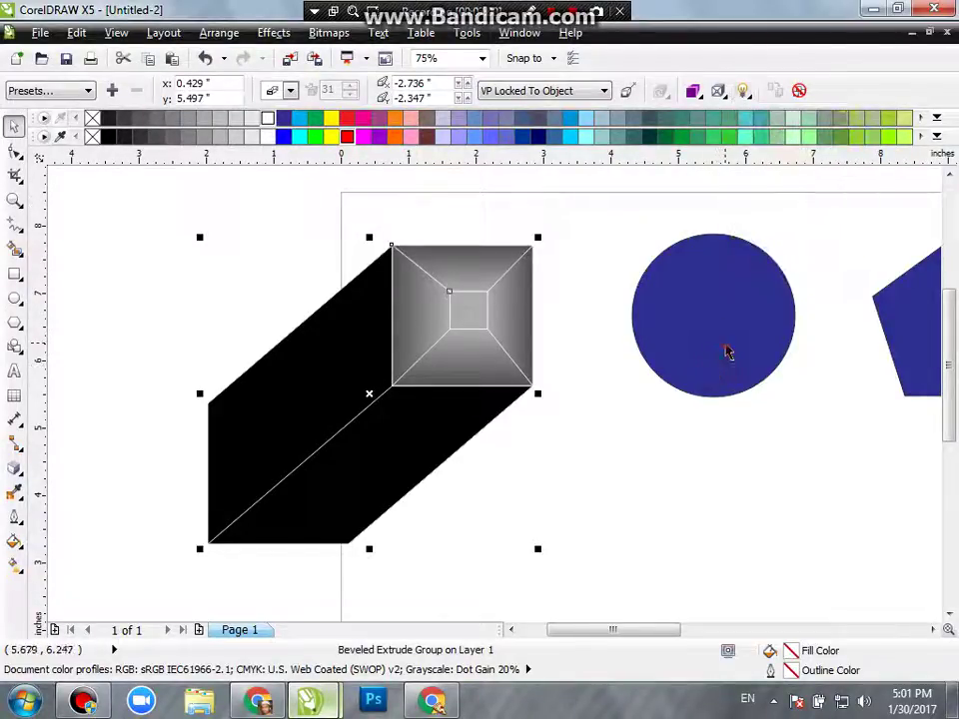
click(728, 354)
- Extrude the blue circle downward to a depth of 20 with the Extrude tool
click(18, 468)
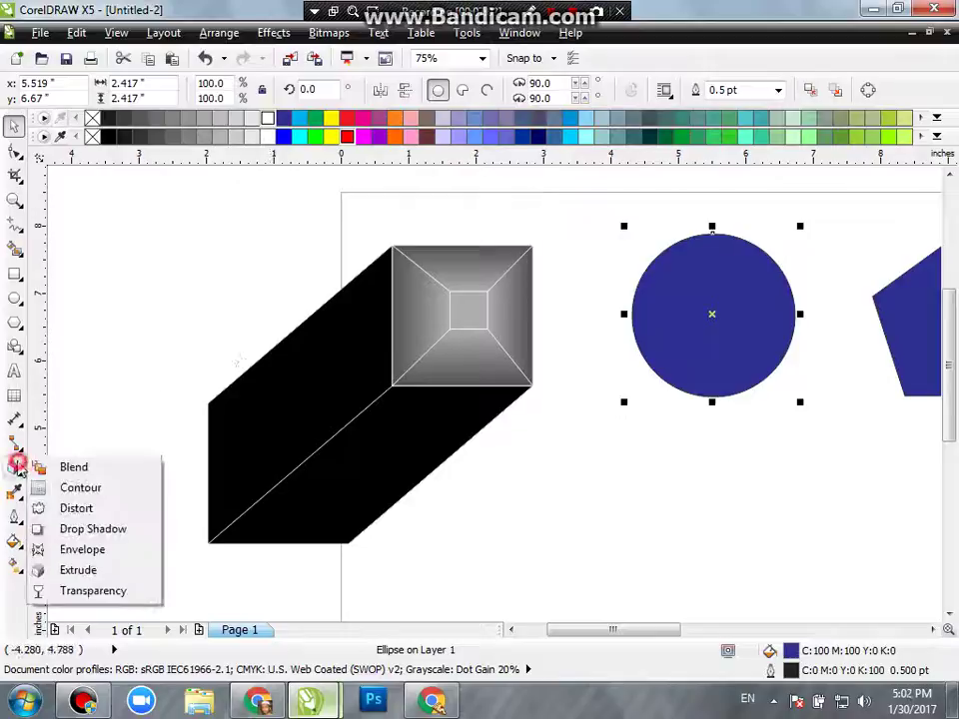
click(60, 570)
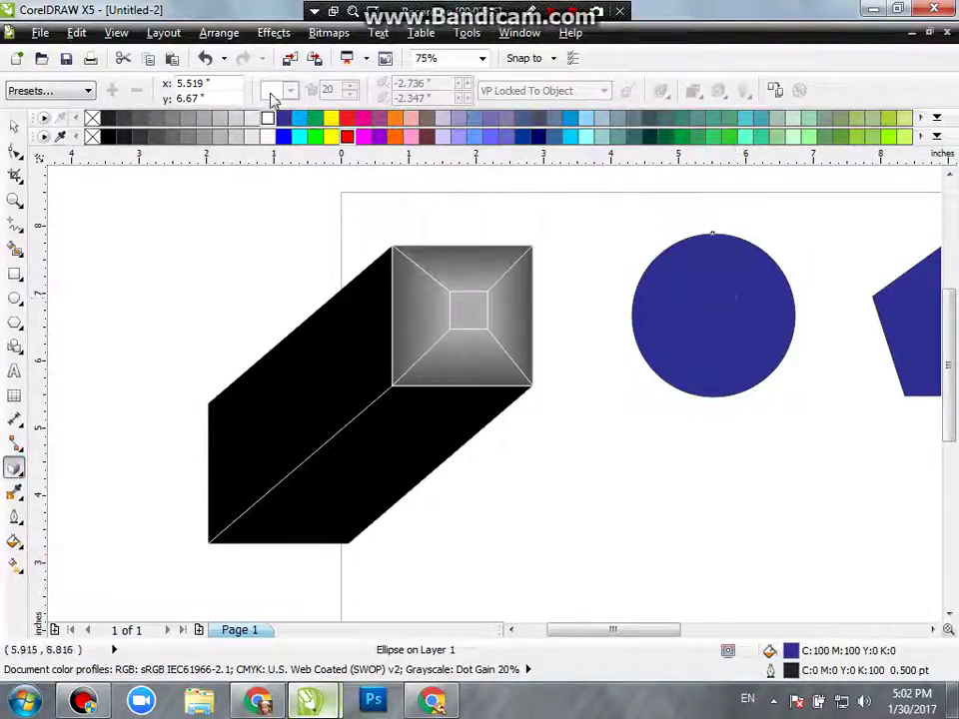
drag(711, 315, 744, 410)
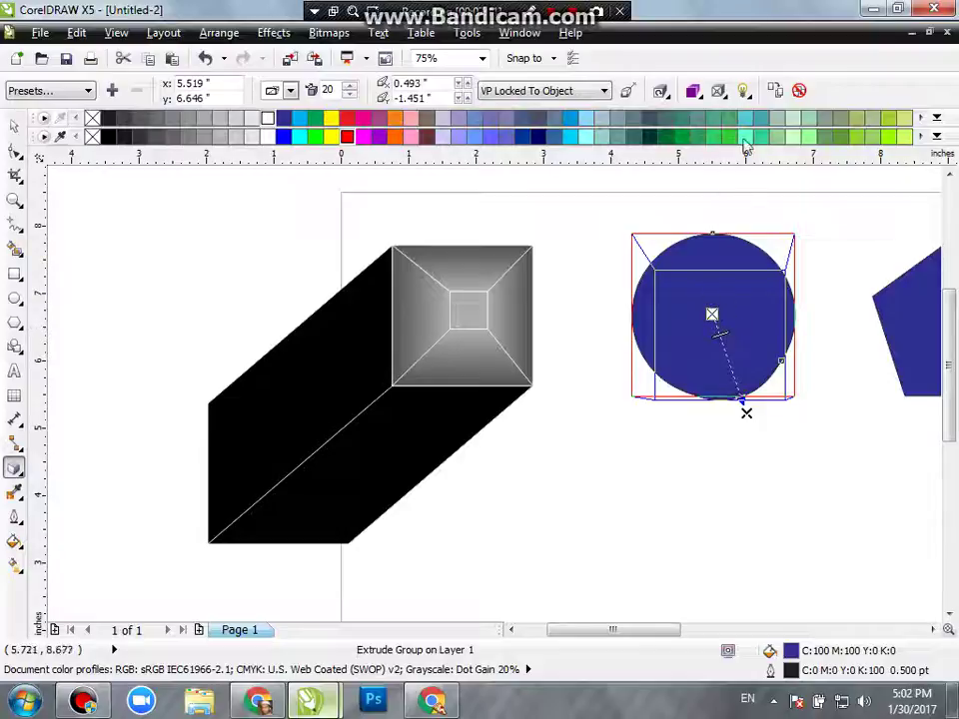
- Light the circle's extrusion with lights 1, 2 and 3
click(744, 91)
click(751, 135)
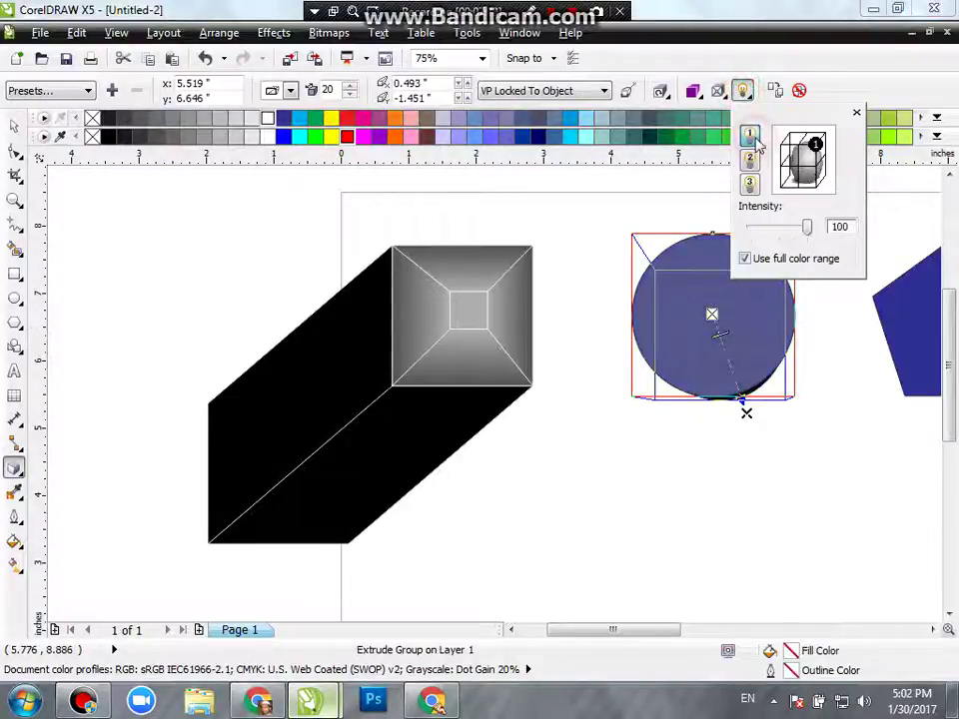
click(751, 161)
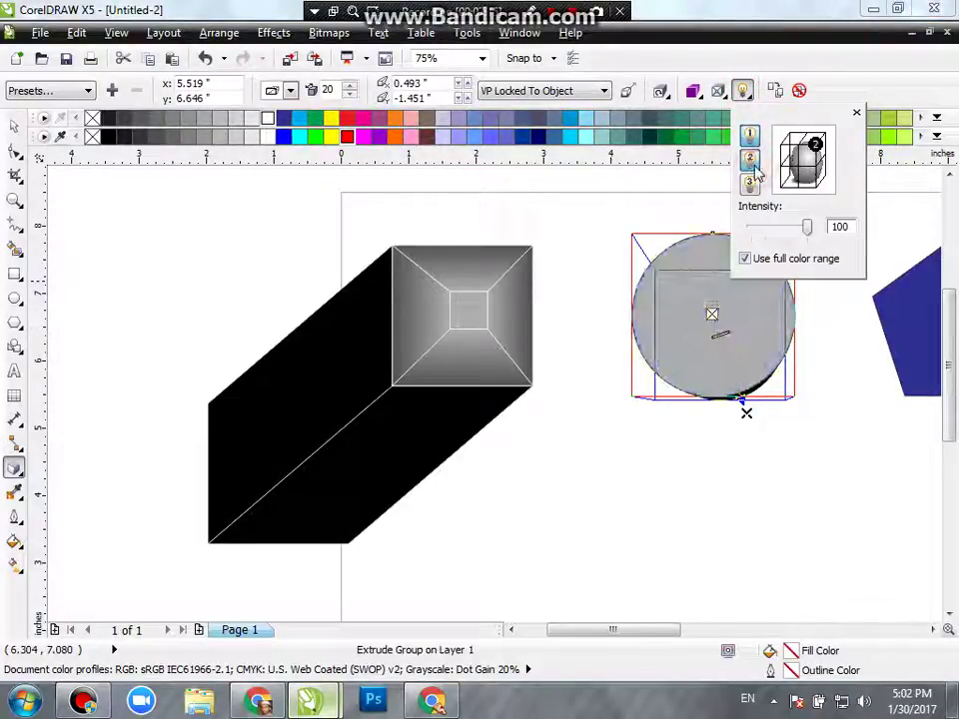
click(749, 184)
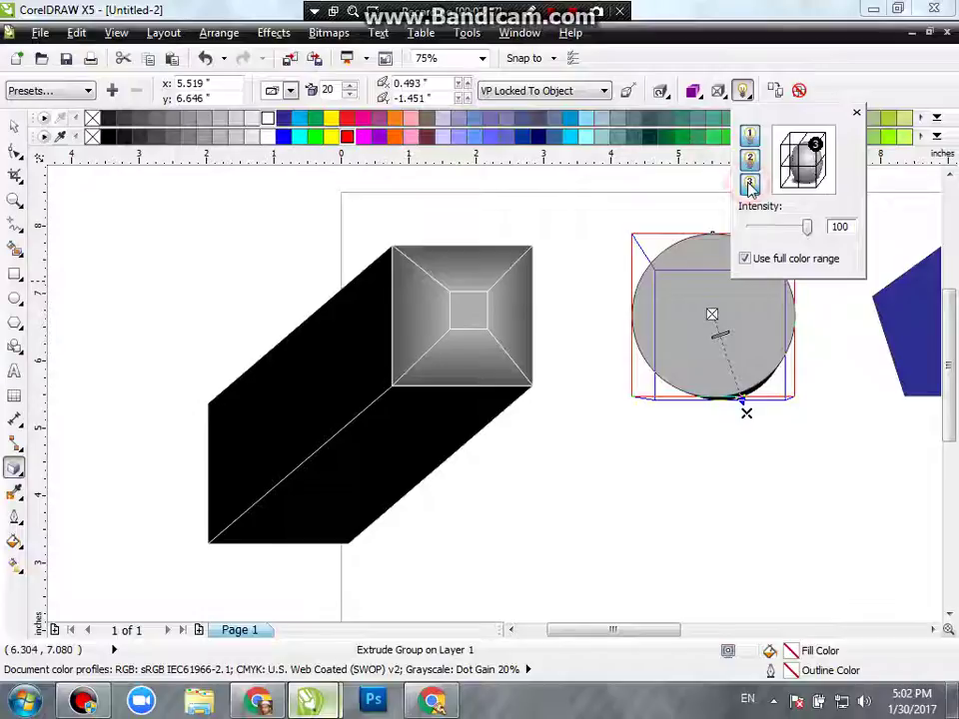
- Enable a bevel on the extruded circle's edge
click(717, 90)
click(721, 131)
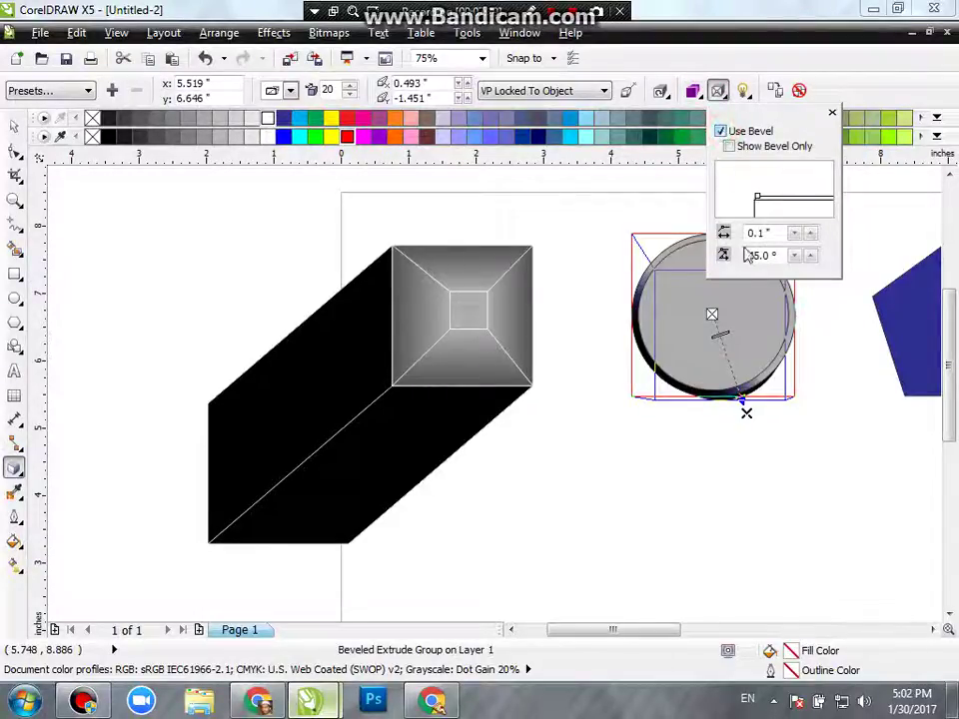
scroll(801, 339, up, 2)
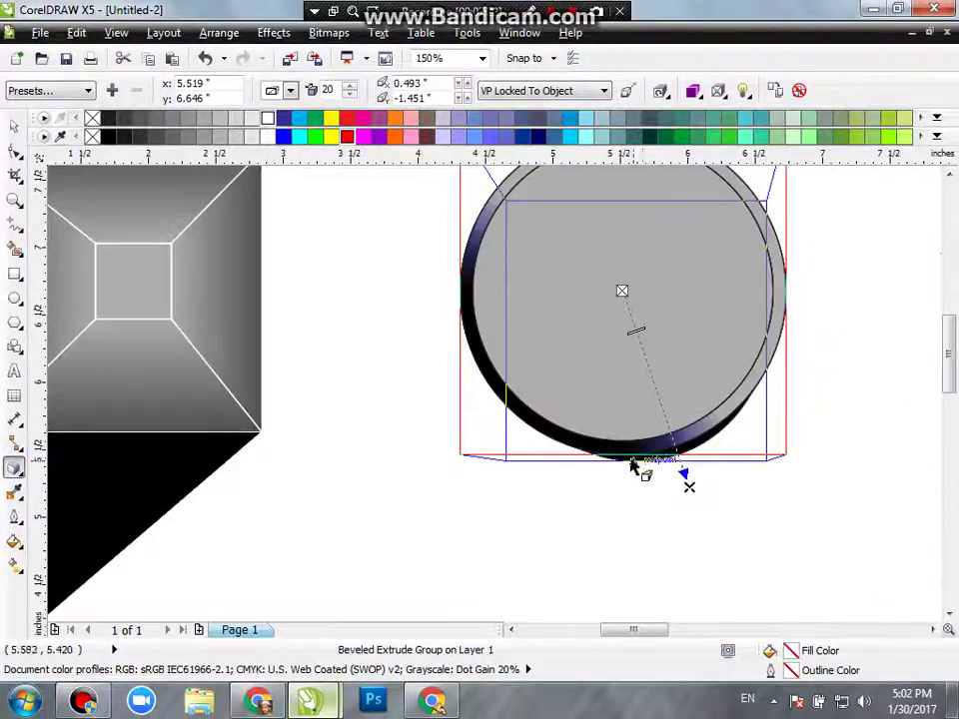
scroll(633, 466, down, 2)
- Lengthen the circle's extrusion toward the lower right and reselect the cylinder
drag(659, 472, 852, 614)
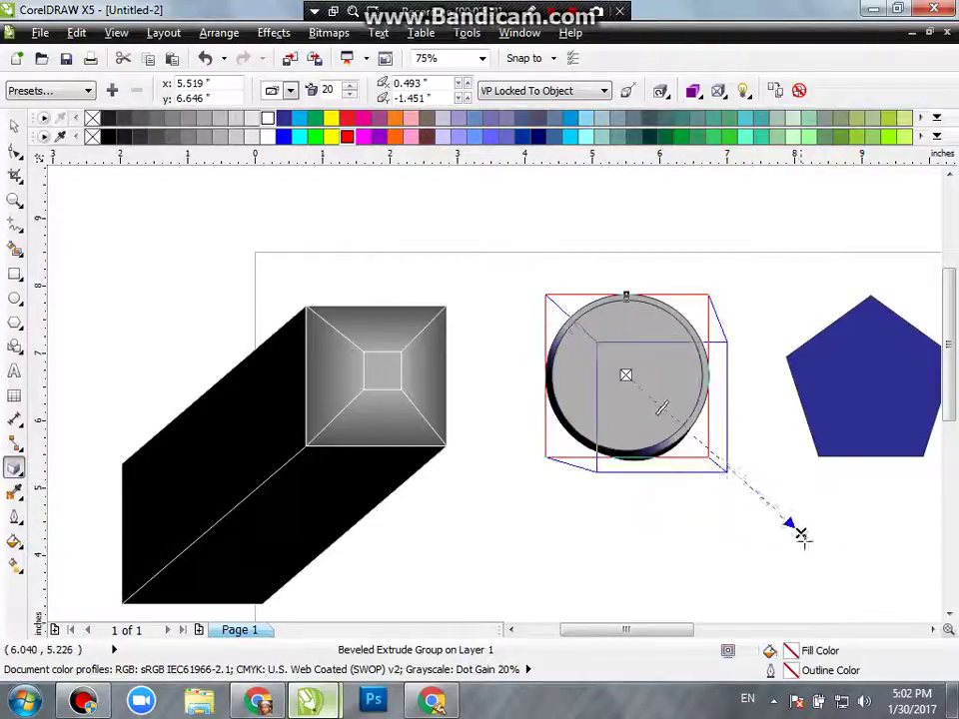
scroll(620, 455, down, 2)
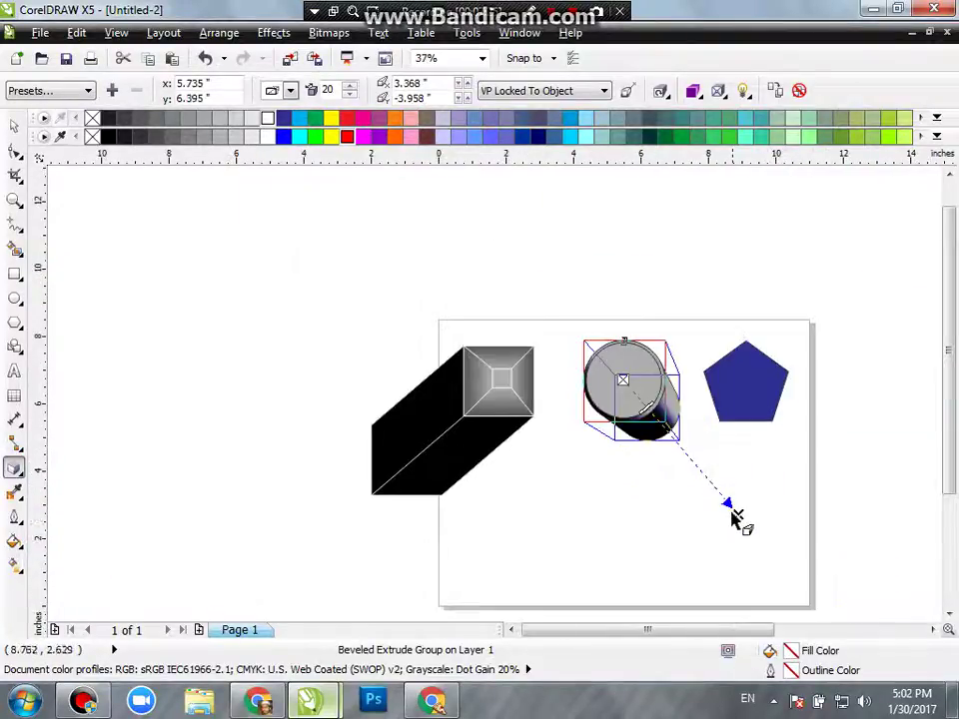
drag(739, 515, 827, 157)
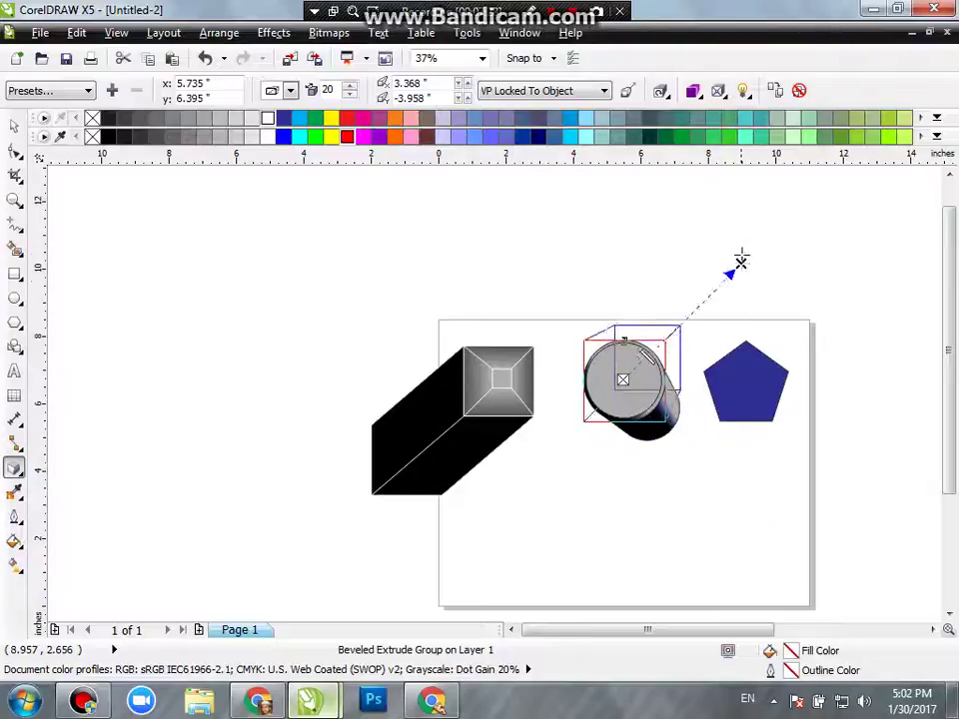
click(624, 379)
scroll(777, 301, up, 2)
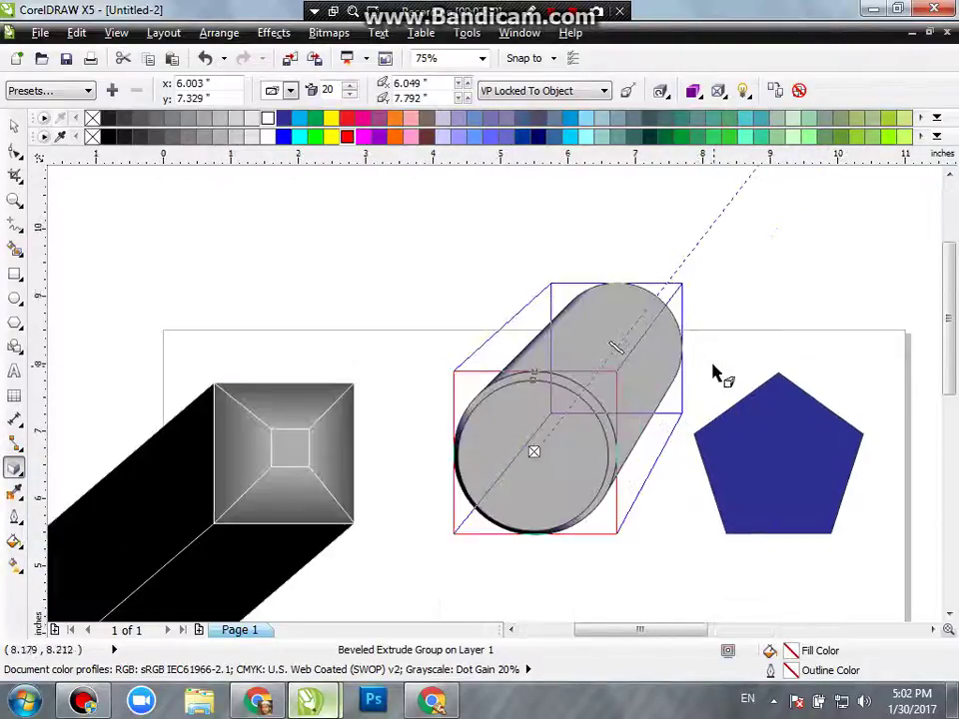
- Rotate the cylinder in 3D through several orientations until it faces end-on
click(651, 400)
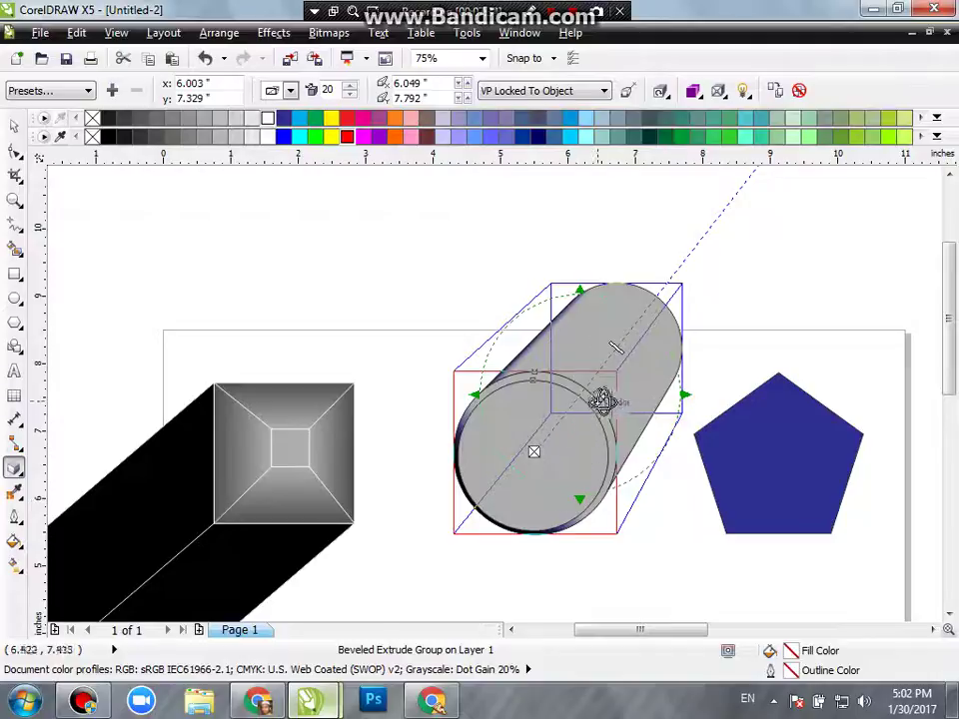
mouse_move(681, 395)
mouse_down()
mouse_move(697, 483)
mouse_move(608, 491)
mouse_up()
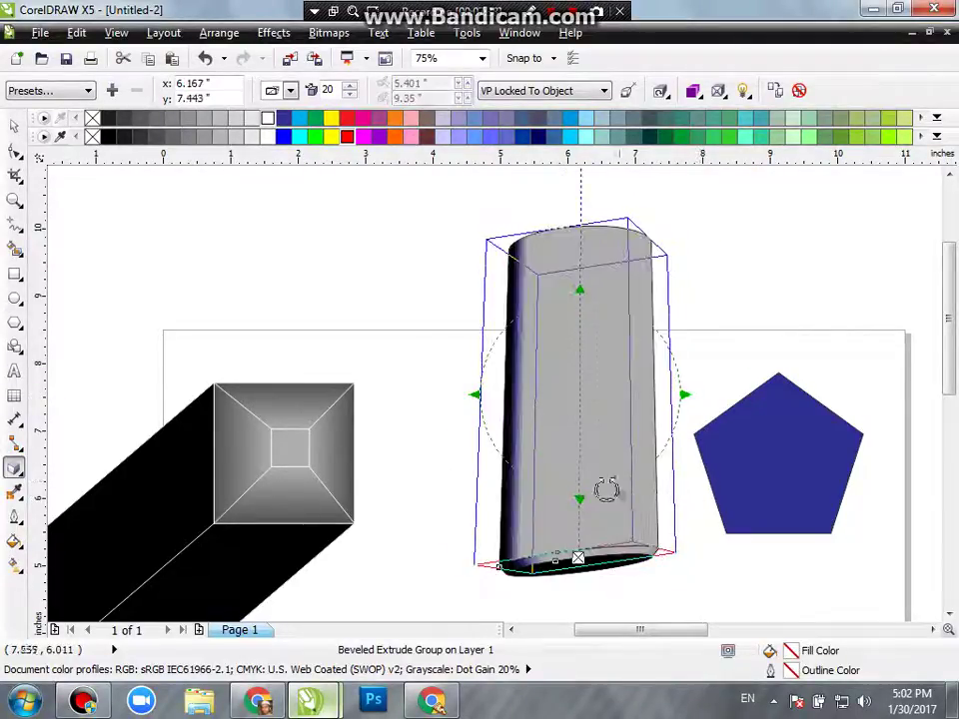
scroll(556, 452, down, 2)
scroll(568, 498, up, 2)
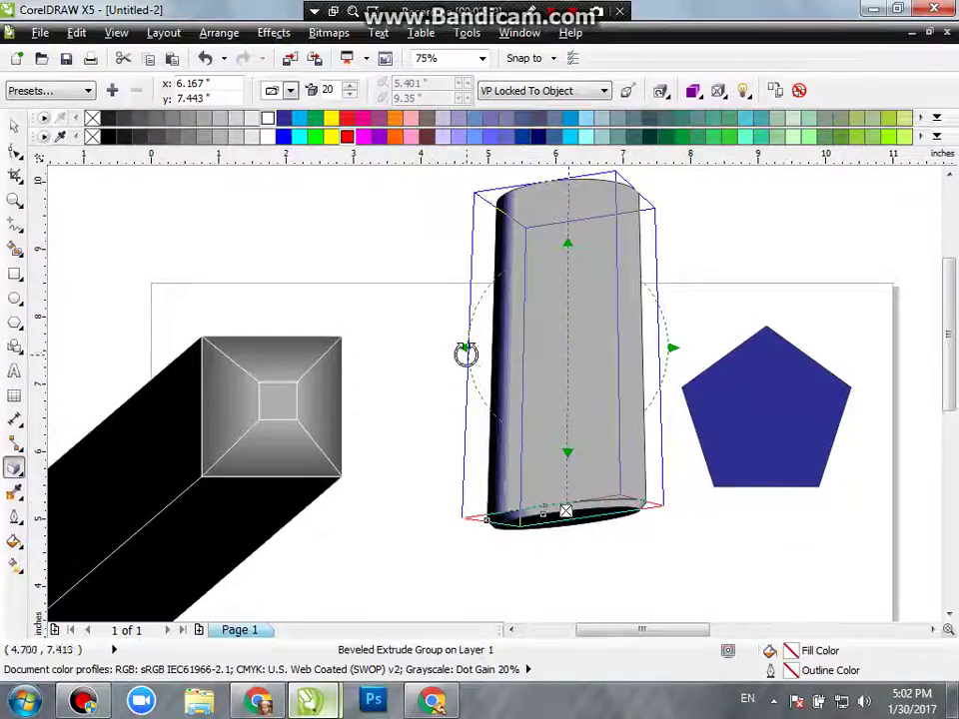
mouse_move(465, 354)
mouse_down()
mouse_move(468, 319)
mouse_move(653, 354)
mouse_move(551, 456)
mouse_move(566, 317)
mouse_move(587, 343)
mouse_move(544, 397)
mouse_move(639, 365)
mouse_move(670, 408)
mouse_move(657, 429)
mouse_up()
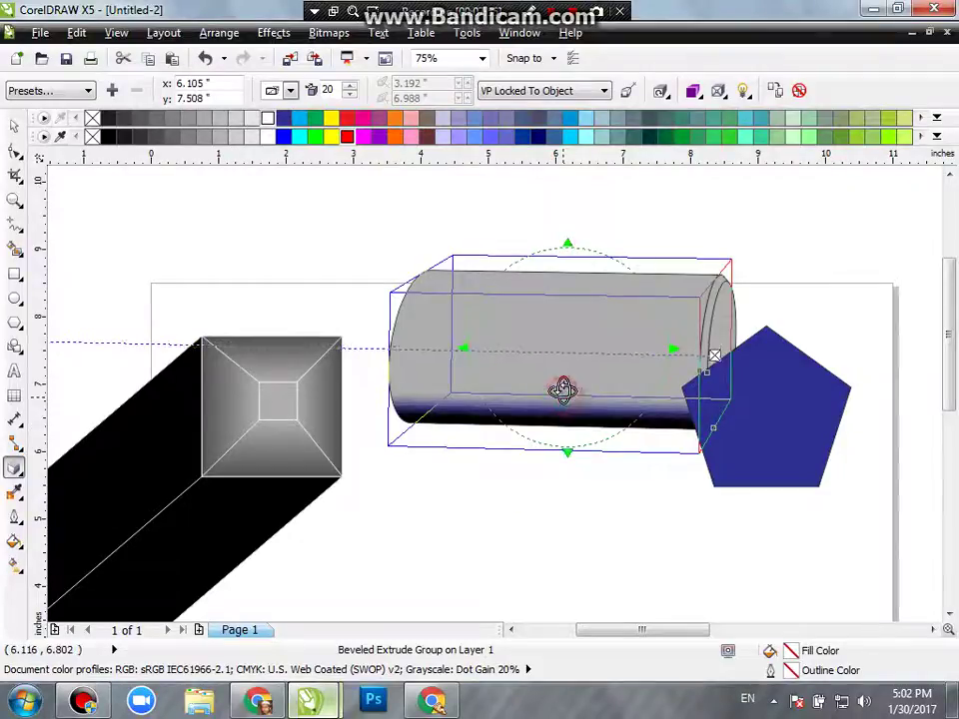
mouse_move(561, 367)
mouse_down()
mouse_move(562, 285)
mouse_move(579, 371)
mouse_move(576, 300)
mouse_move(587, 357)
mouse_move(779, 309)
mouse_move(777, 268)
mouse_move(715, 242)
mouse_move(743, 263)
mouse_move(729, 275)
mouse_move(742, 291)
mouse_move(738, 280)
mouse_up()
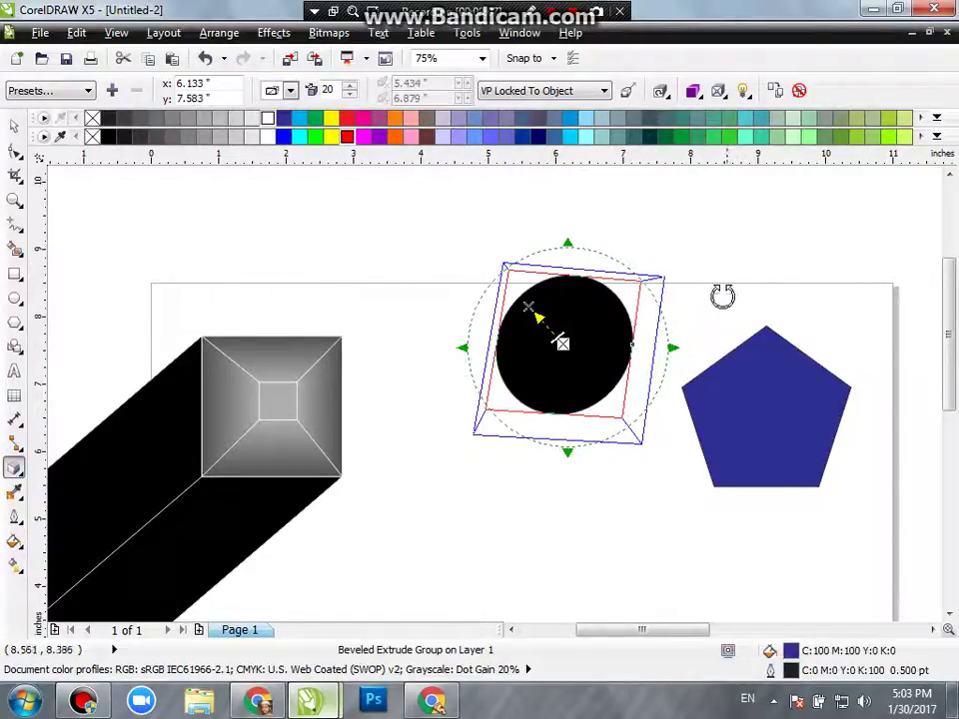
- Tilt the cylinder diagonally and shade its extrusion from blue to black
mouse_move(586, 395)
mouse_down()
mouse_move(614, 374)
mouse_move(609, 380)
mouse_move(622, 332)
mouse_move(618, 356)
mouse_up()
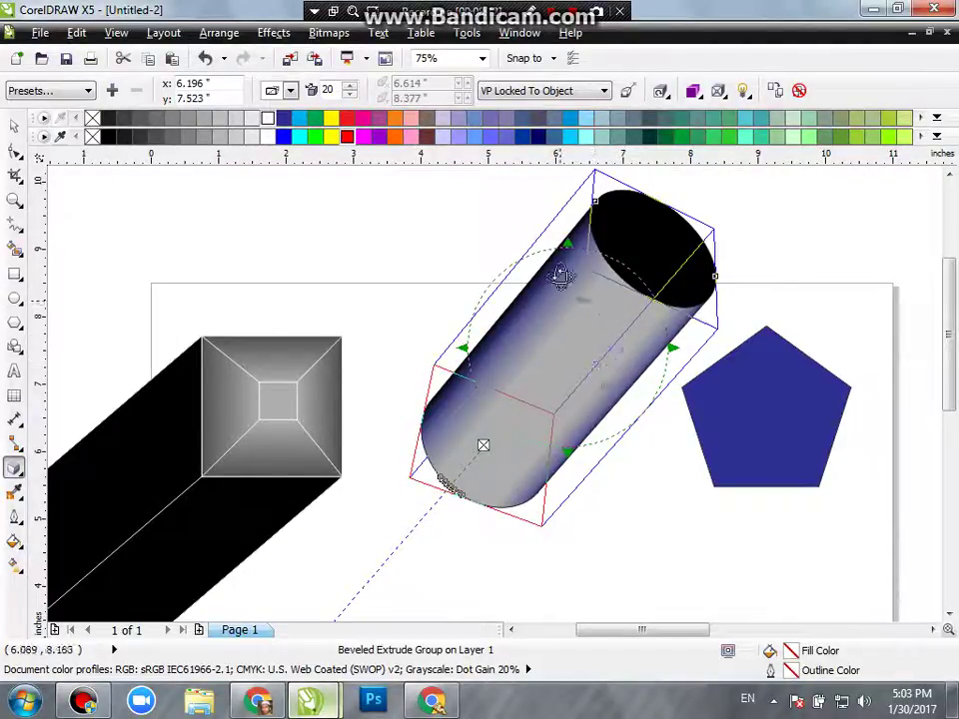
click(692, 90)
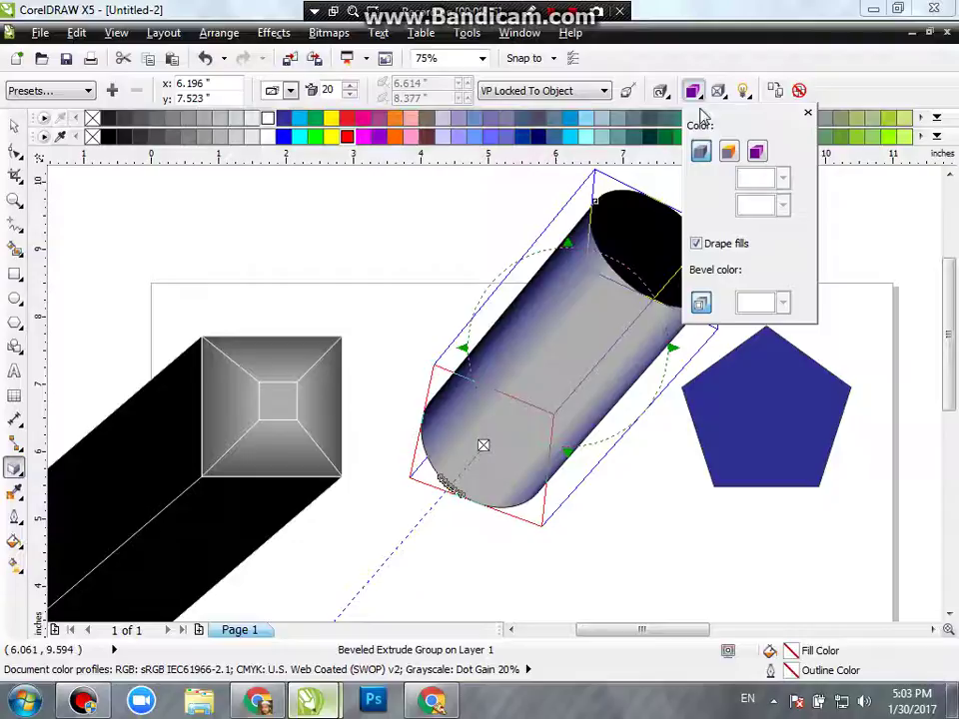
click(730, 155)
click(756, 152)
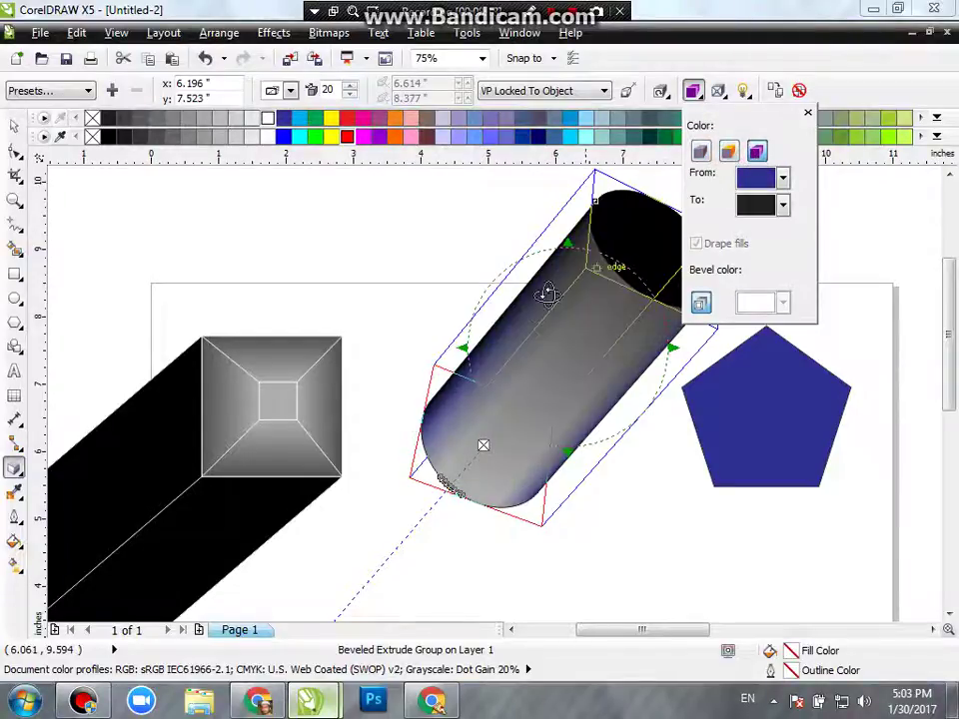
click(551, 350)
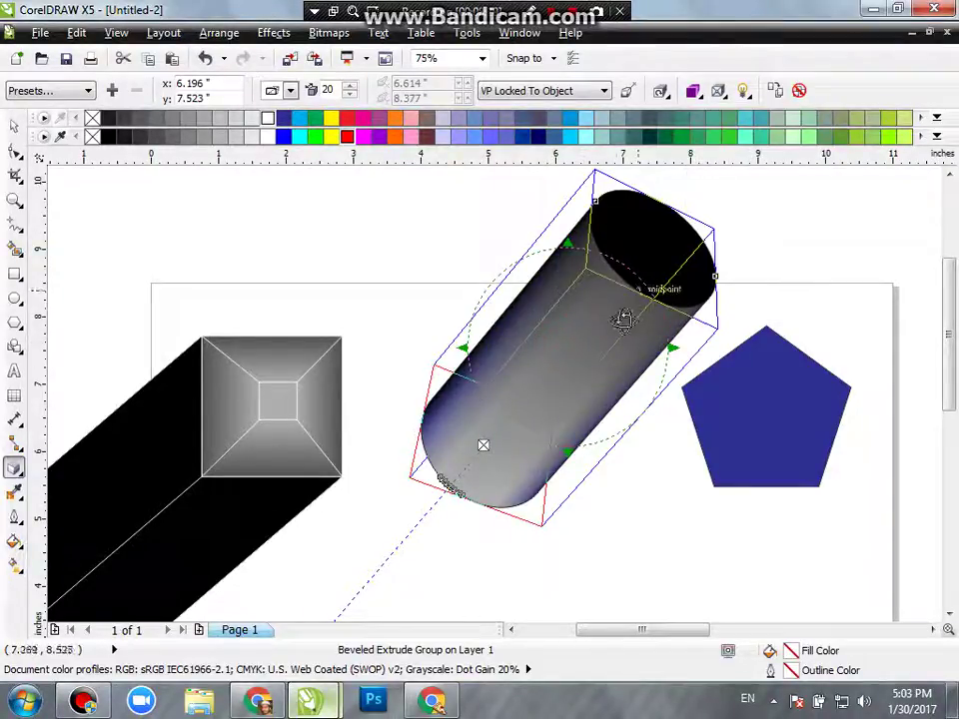
- Rotate the cylinder so its grey round end cap faces up-right, then deselect
mouse_move(455, 462)
mouse_down()
mouse_move(654, 338)
mouse_move(676, 240)
mouse_up()
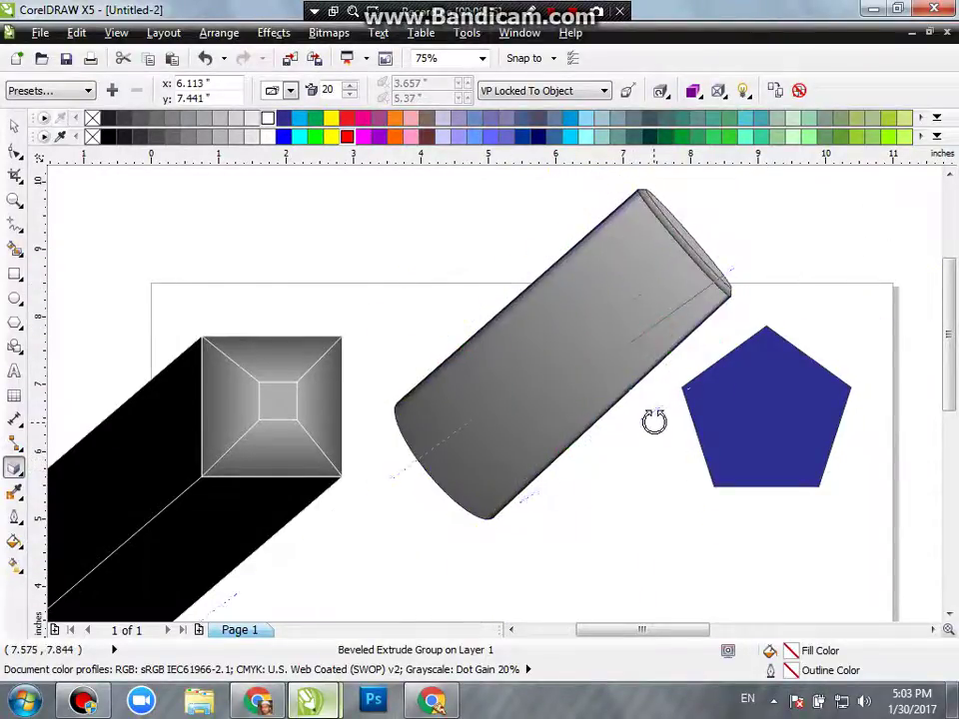
drag(653, 419, 663, 387)
click(652, 481)
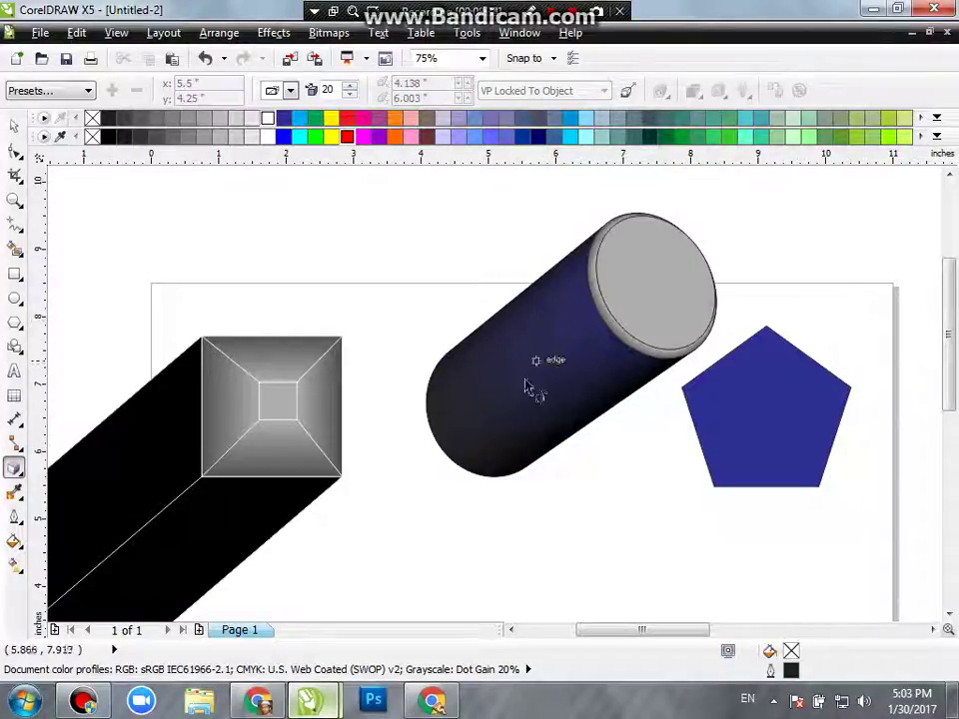
- Extrude the blue pentagon into 3D and move it lower on the page
click(727, 417)
scroll(689, 418, down, 1)
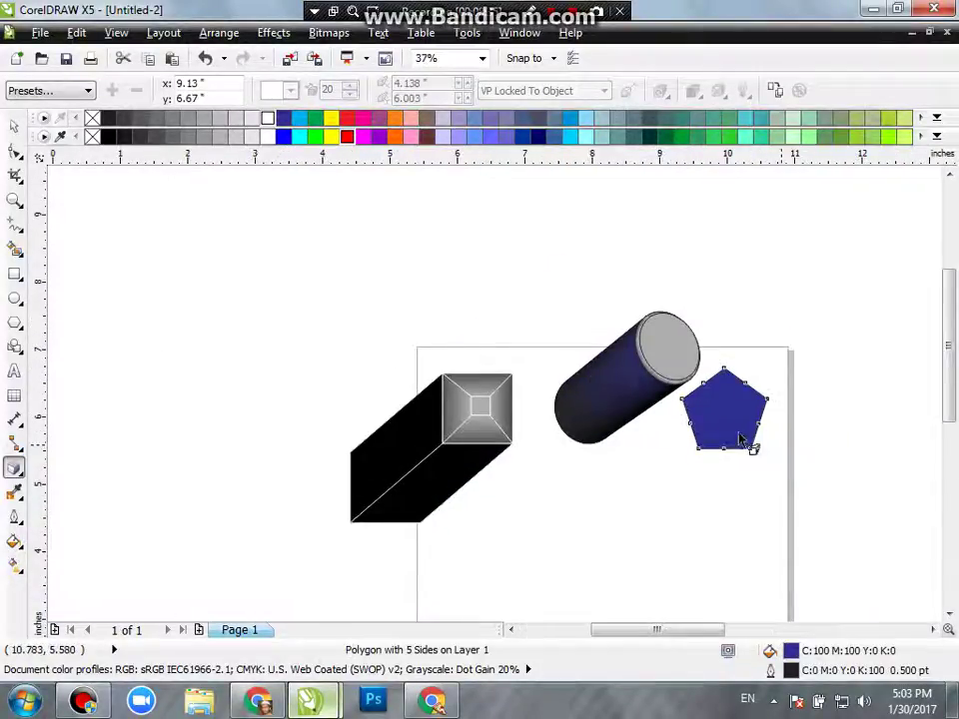
scroll(739, 439, up, 1)
drag(644, 405, 764, 339)
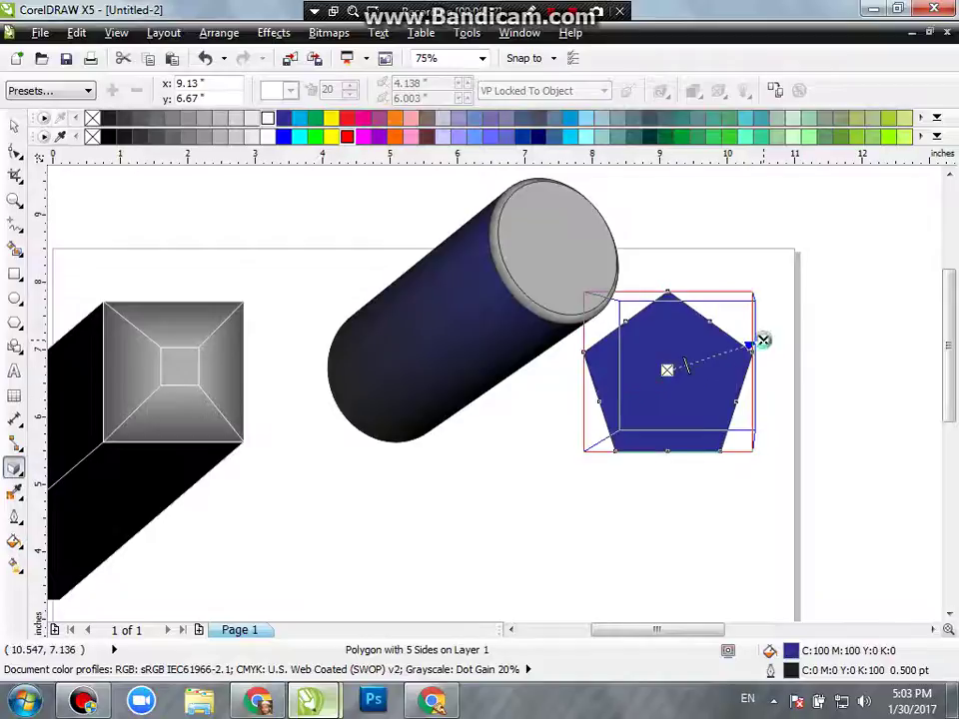
key(space)
drag(686, 377, 697, 498)
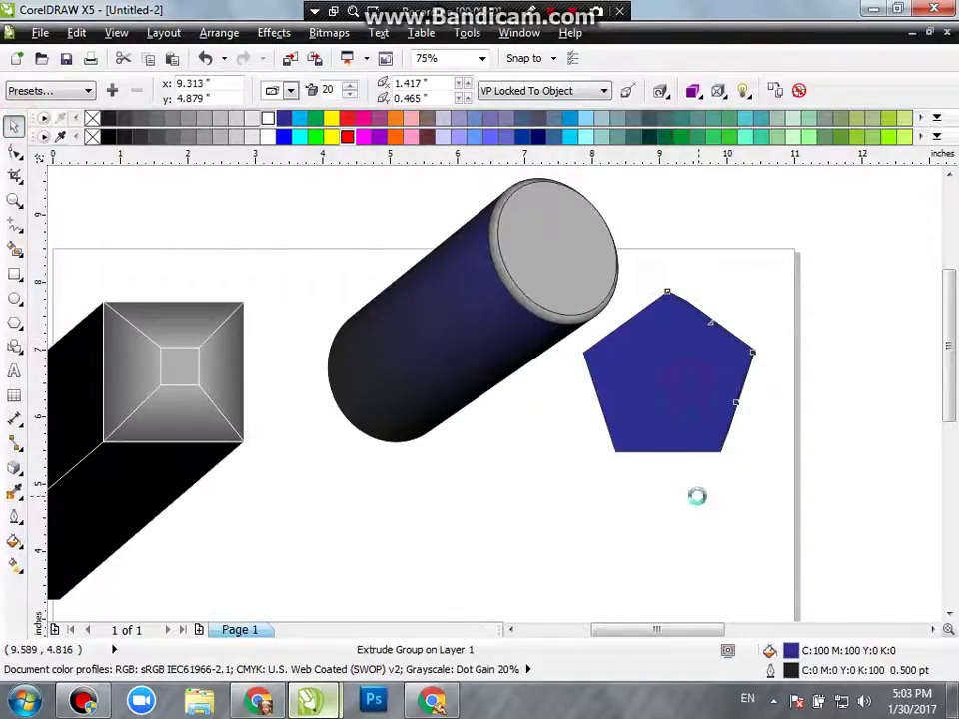
- Add a 0.1" bevel at 45° to the pentagon extrusion and reselect it for editing
click(718, 91)
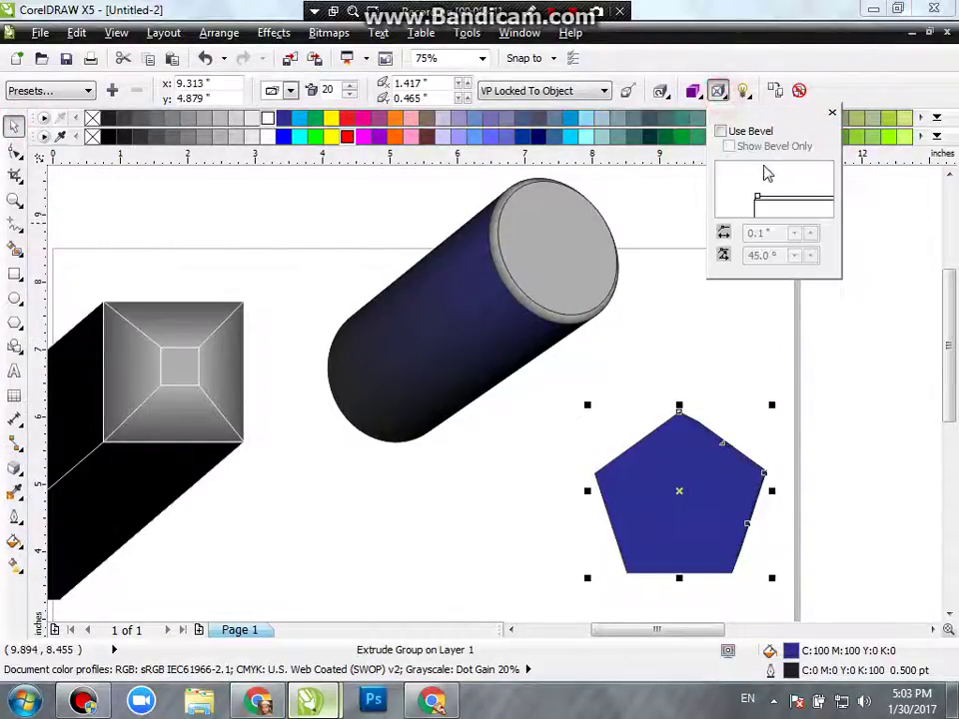
click(720, 131)
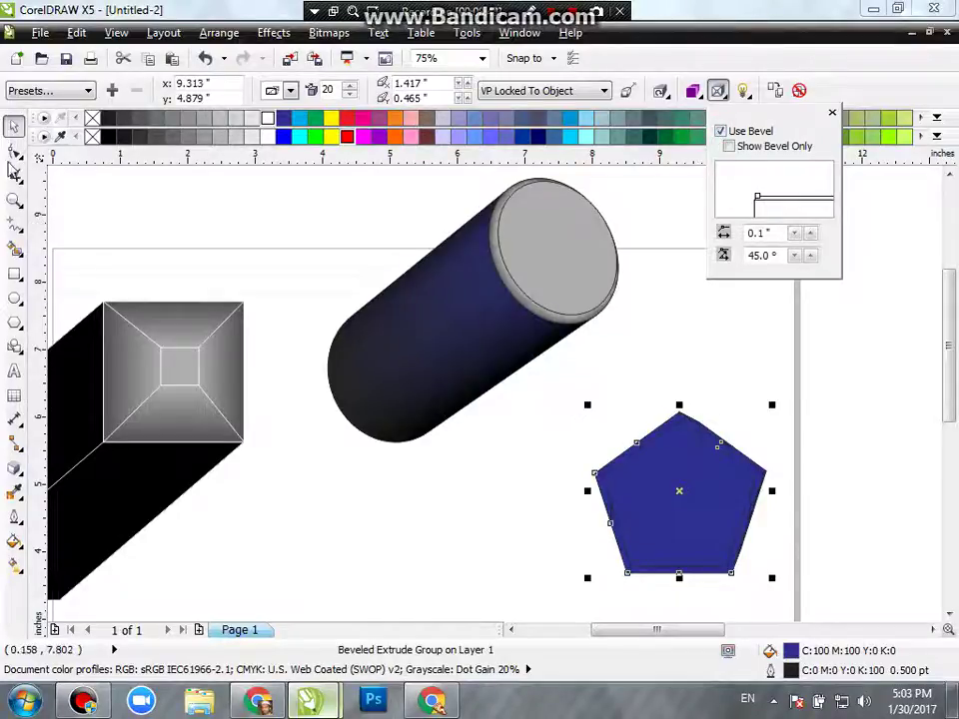
click(15, 150)
click(560, 118)
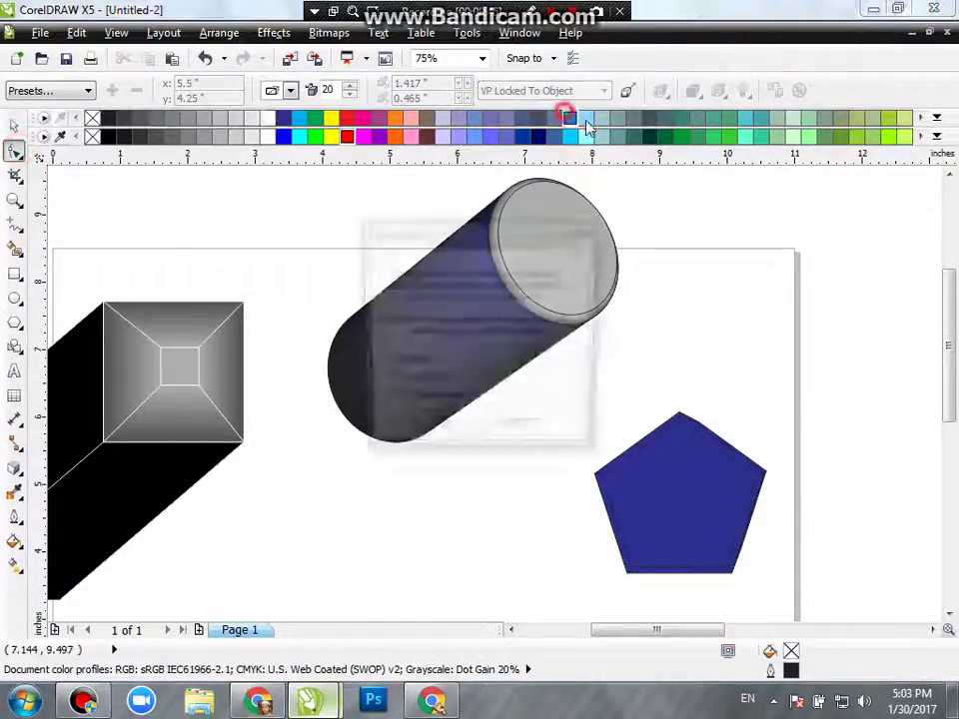
click(522, 430)
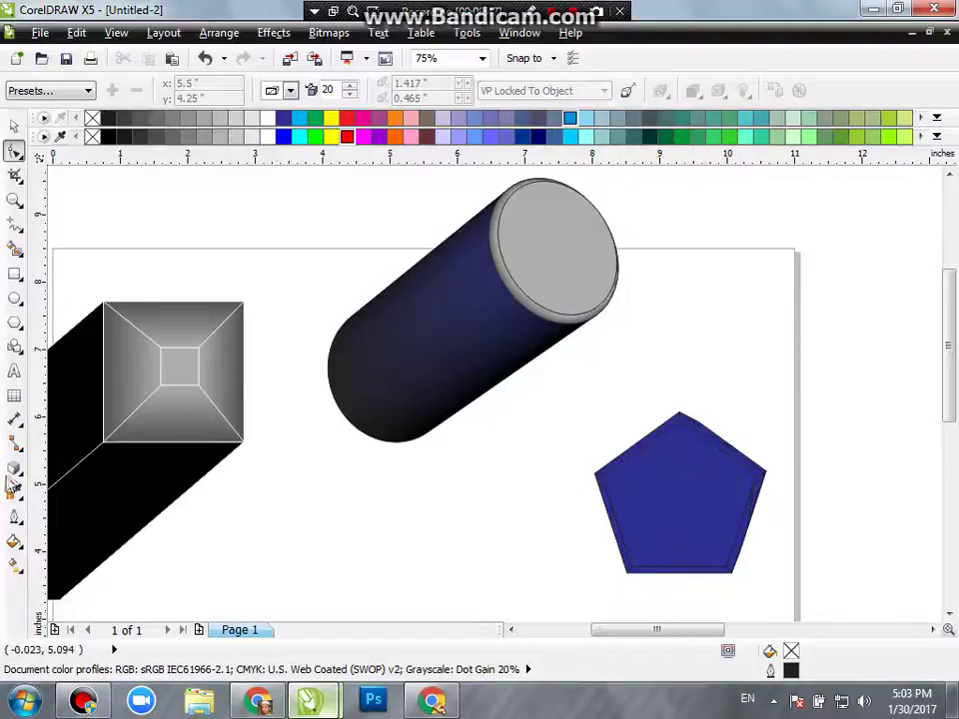
click(14, 468)
click(676, 475)
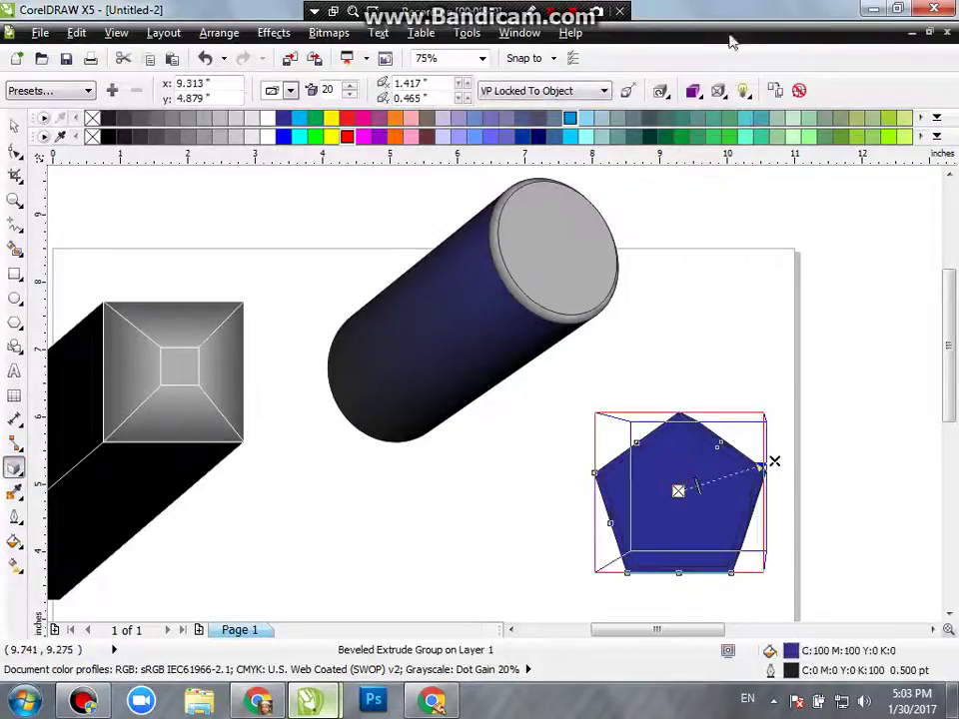
- Turn on extrude lights 1 and 2 for the pentagon extrusion
click(744, 91)
click(750, 136)
click(750, 159)
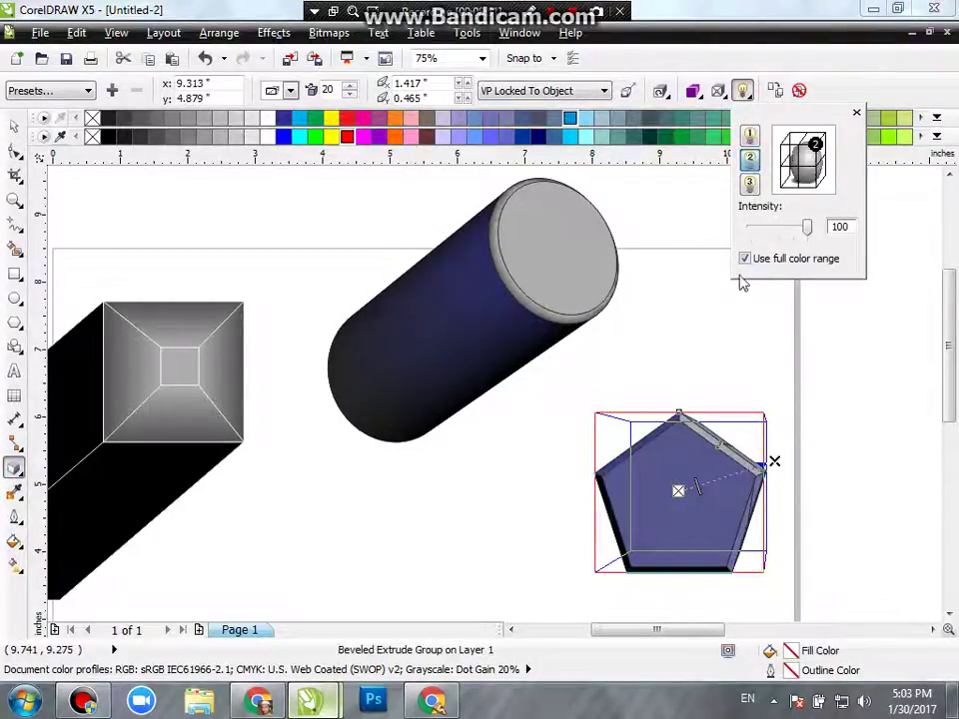
click(903, 336)
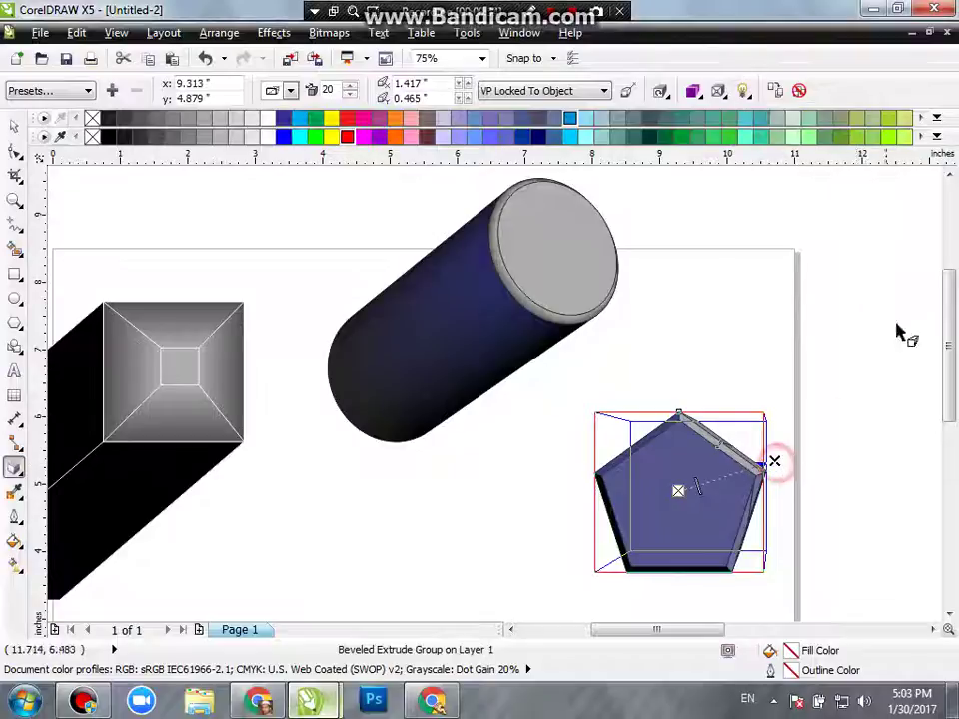
- Aim the pentagon extrusion up-right and rotate it to show its pentagonal end face
click(776, 466)
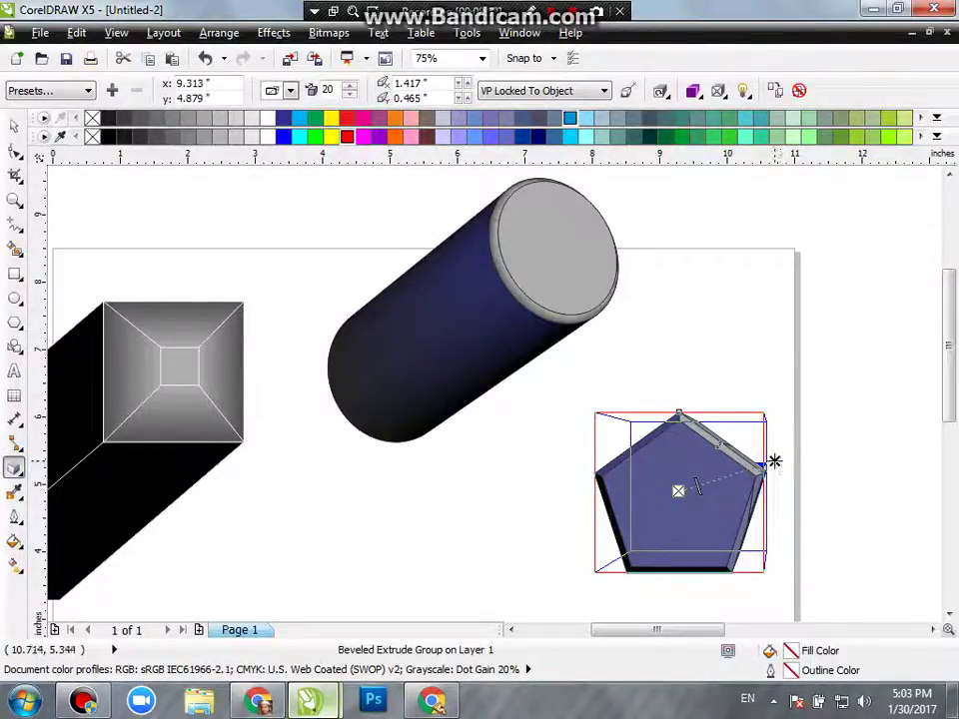
drag(776, 462, 897, 177)
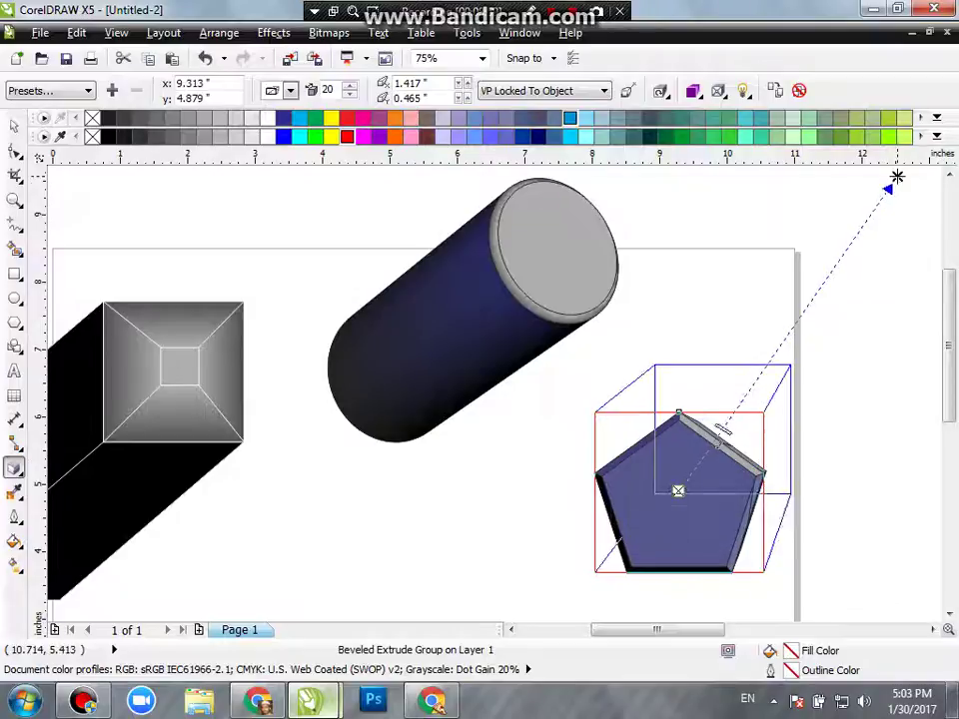
click(712, 461)
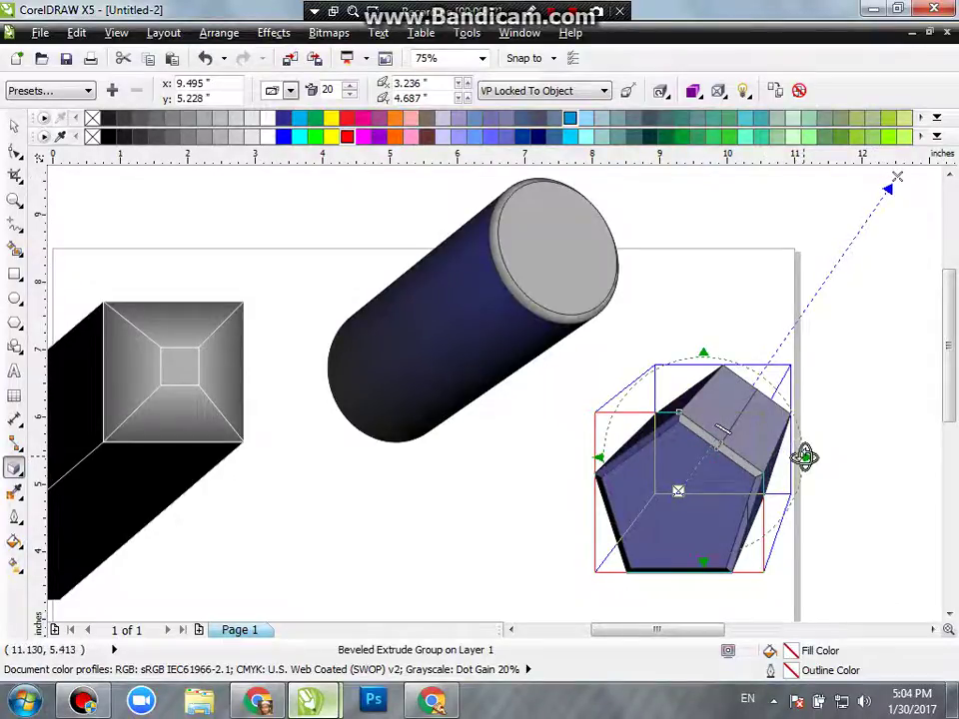
drag(805, 457, 797, 510)
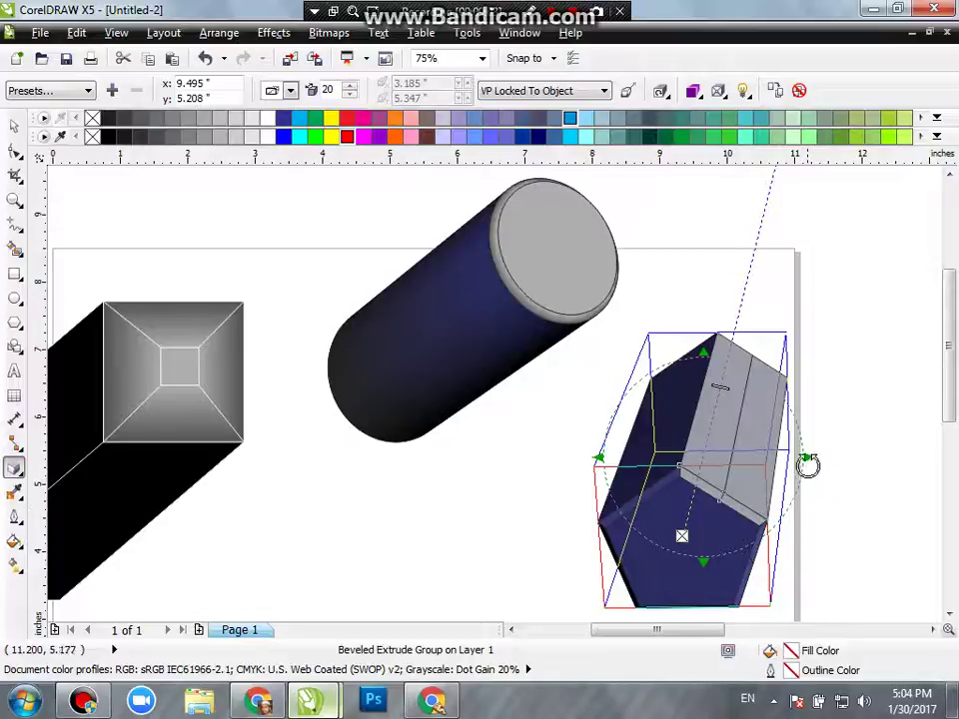
mouse_move(808, 464)
mouse_down()
mouse_move(796, 492)
mouse_move(711, 498)
mouse_up()
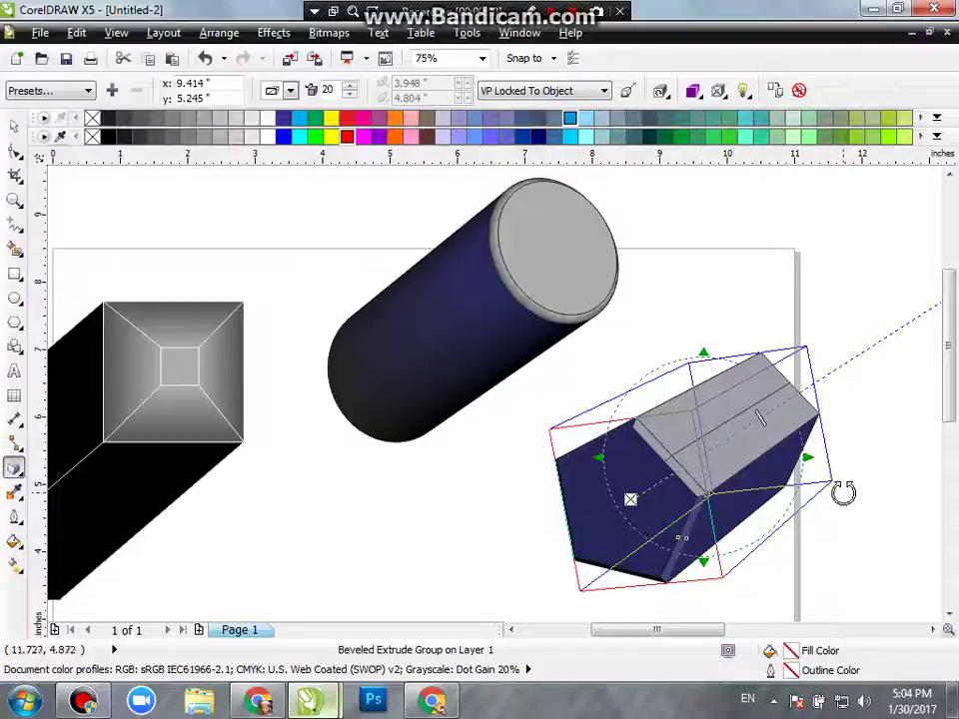
drag(777, 488, 736, 526)
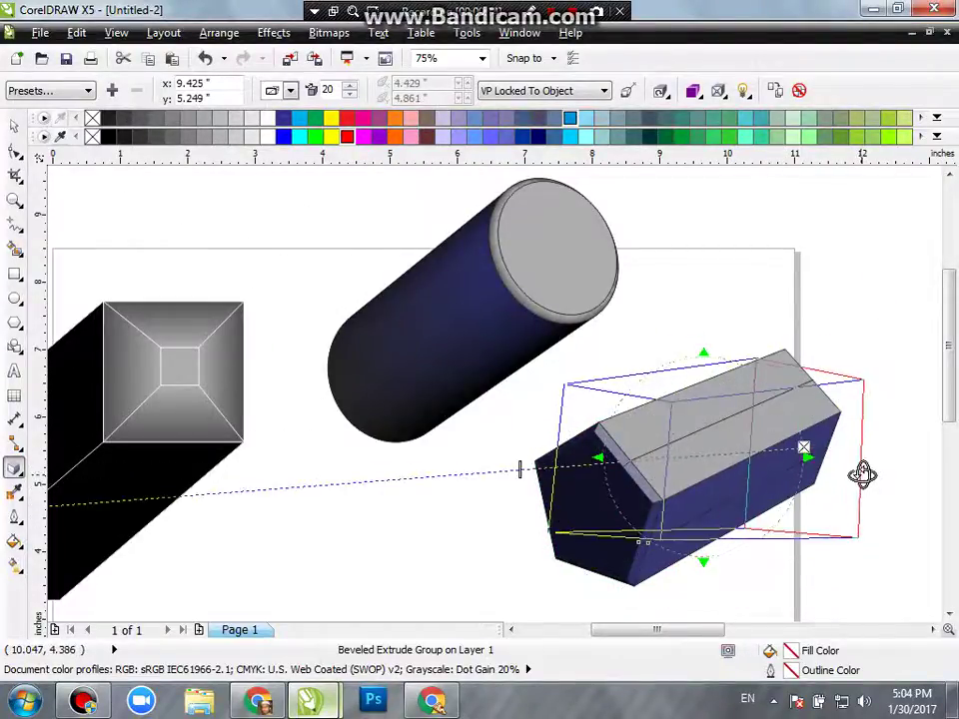
mouse_move(736, 526)
mouse_down()
mouse_move(721, 489)
mouse_move(738, 528)
mouse_move(729, 503)
mouse_move(738, 471)
mouse_move(722, 506)
mouse_move(678, 481)
mouse_move(781, 452)
mouse_move(682, 440)
mouse_up()
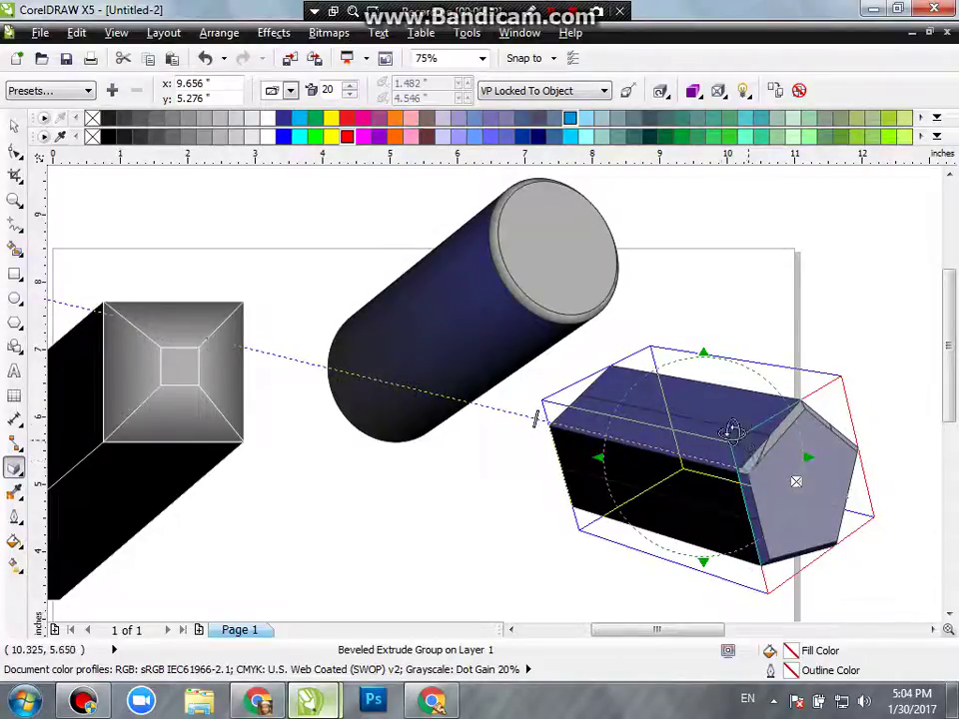